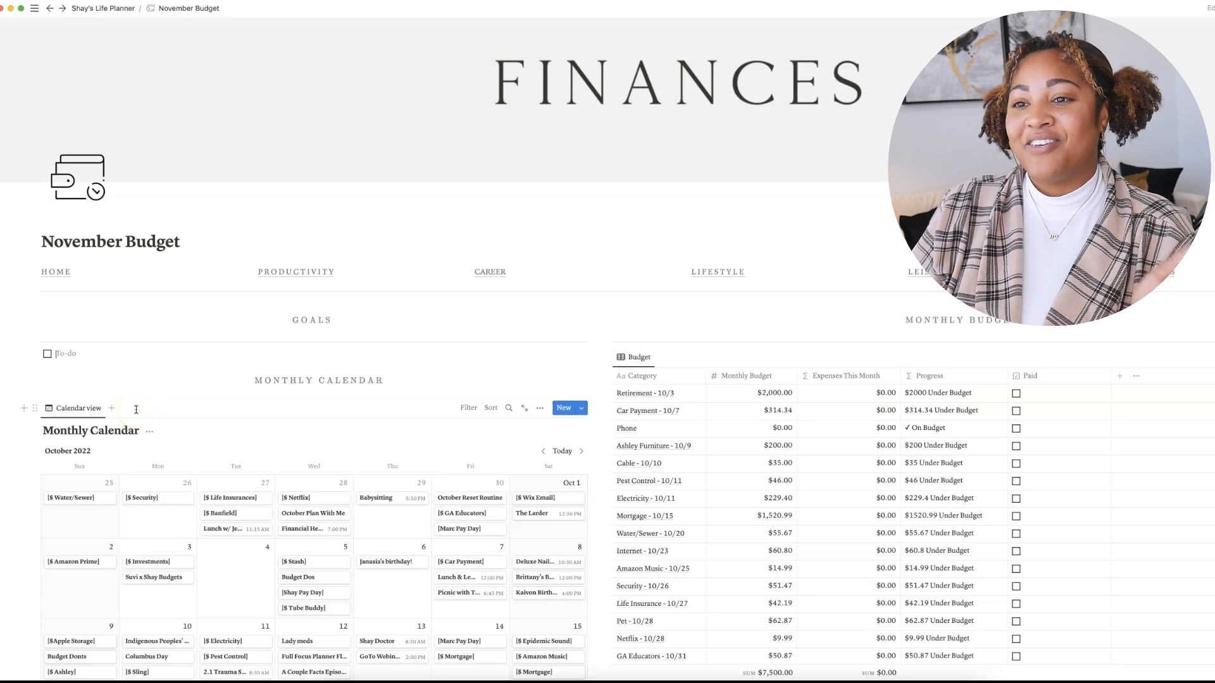
Switch the monthly calendar to November 2022
scroll(428, 245, down, 3)
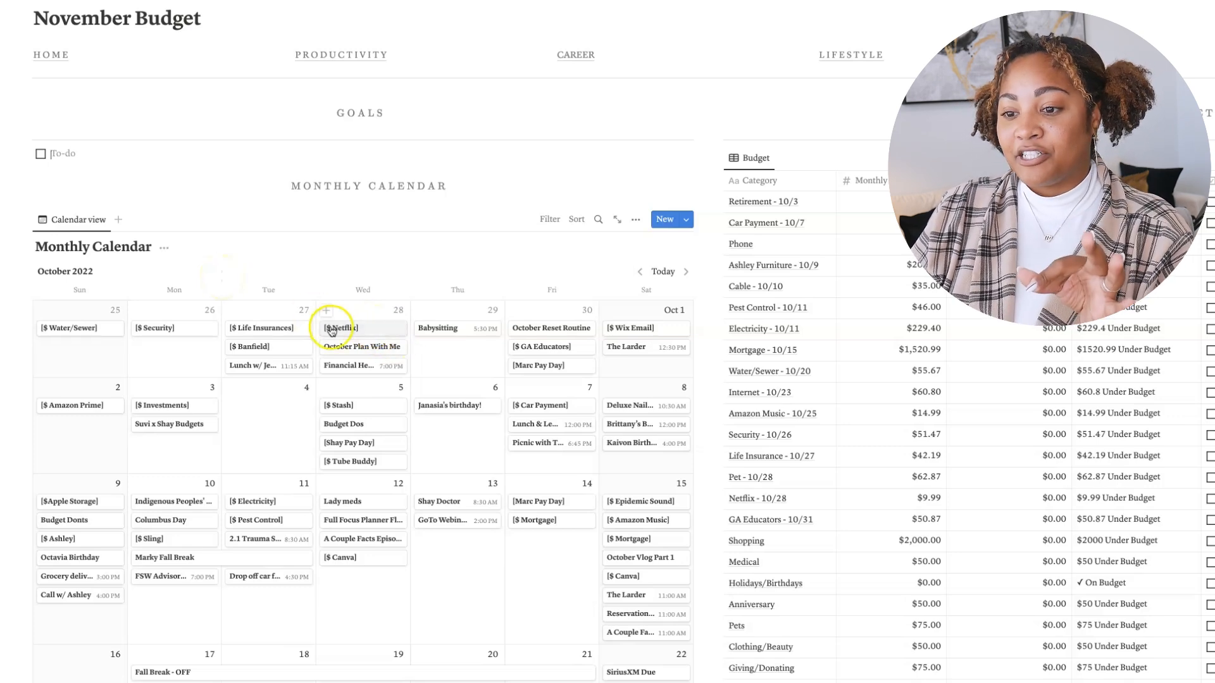
scroll(362, 328, down, 2)
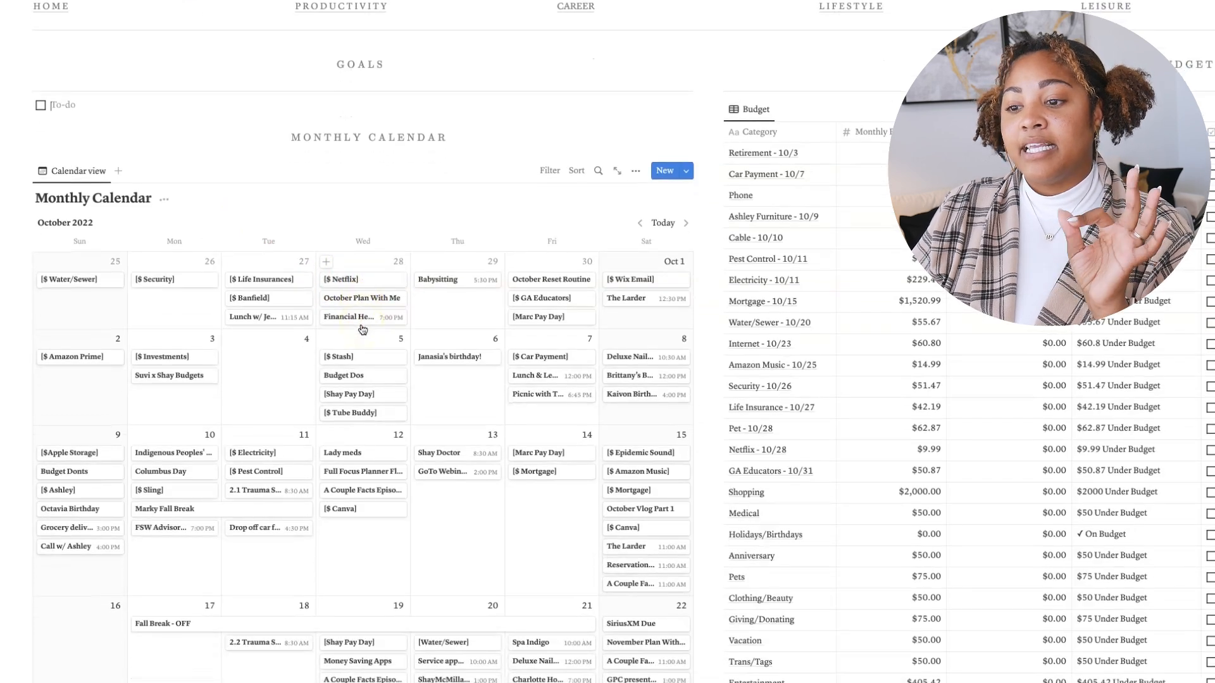
scroll(361, 328, up, 1)
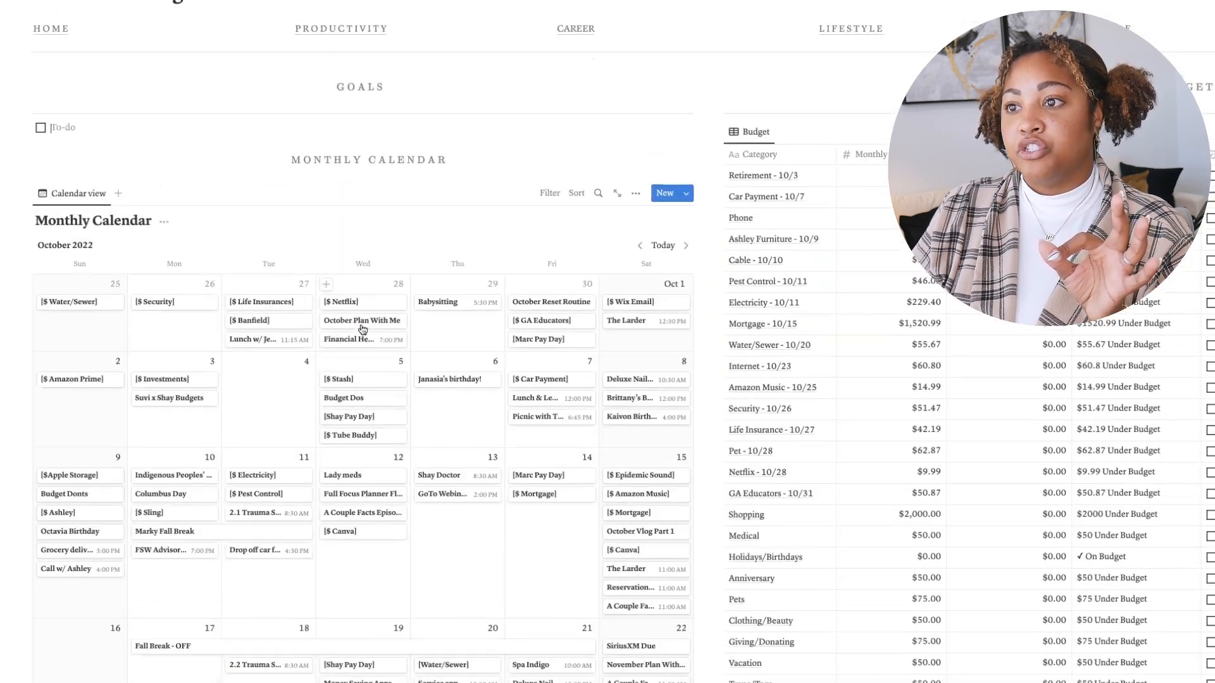
click(691, 247)
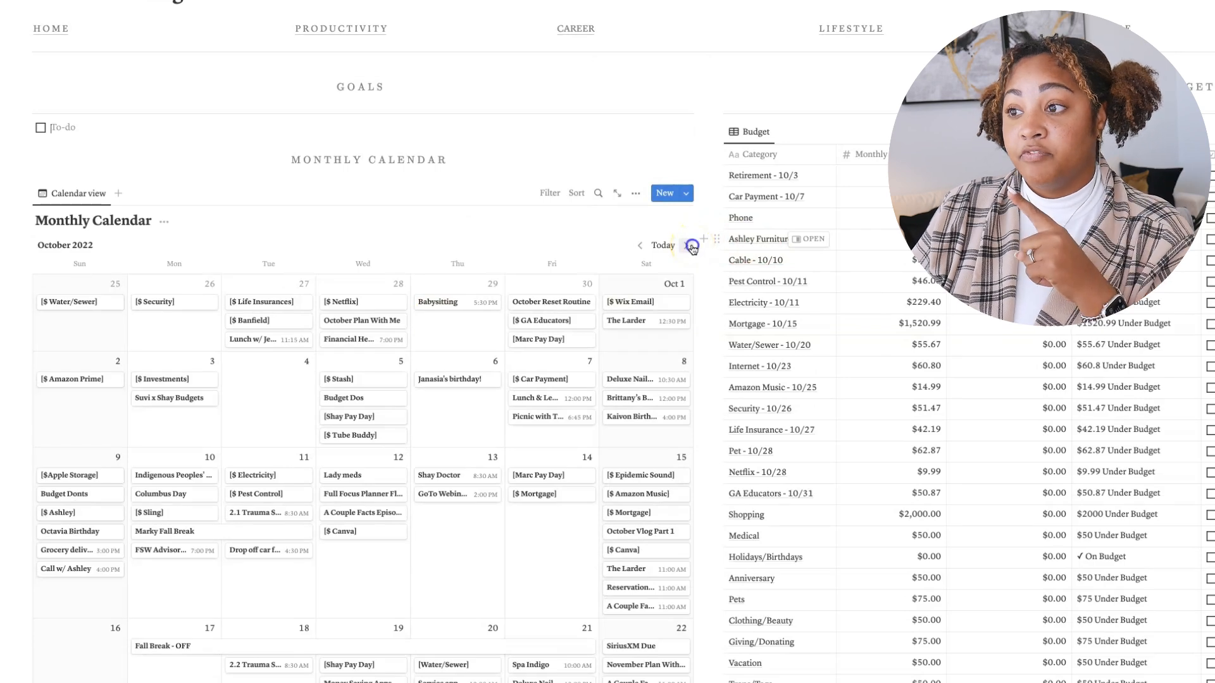
Review the November 2022 calendar's bills, paydays and events alongside the monthly budget table
scroll(547, 307, down, 2)
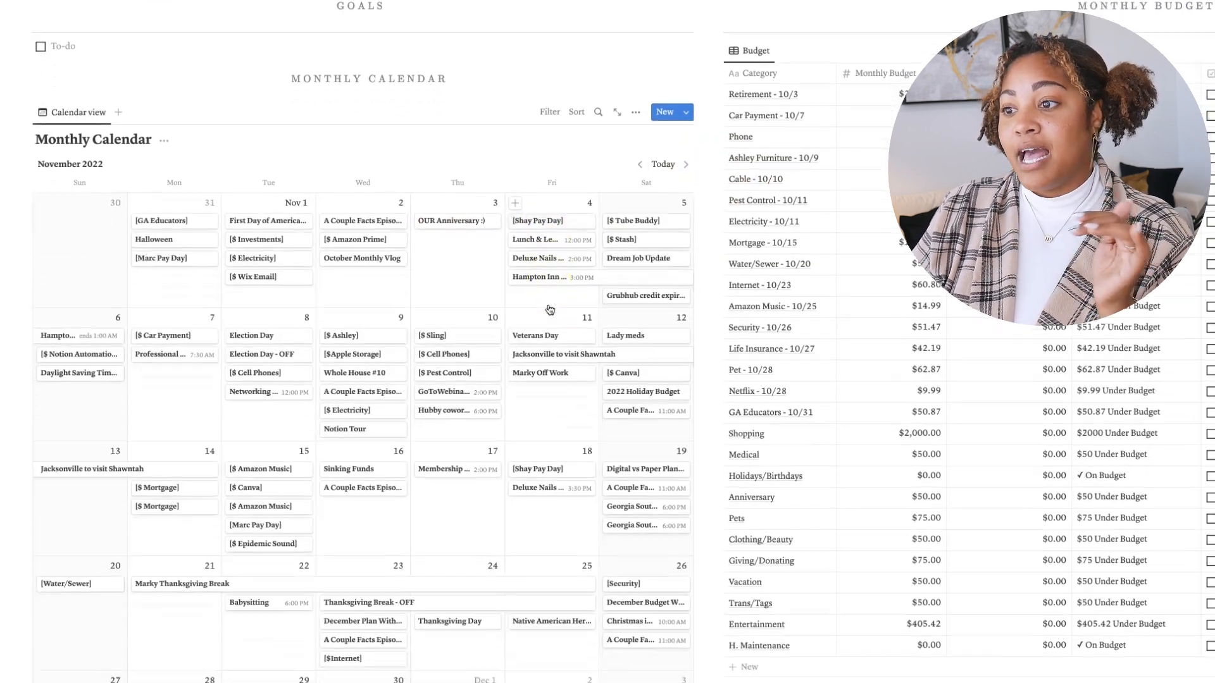
scroll(549, 309, down, 1)
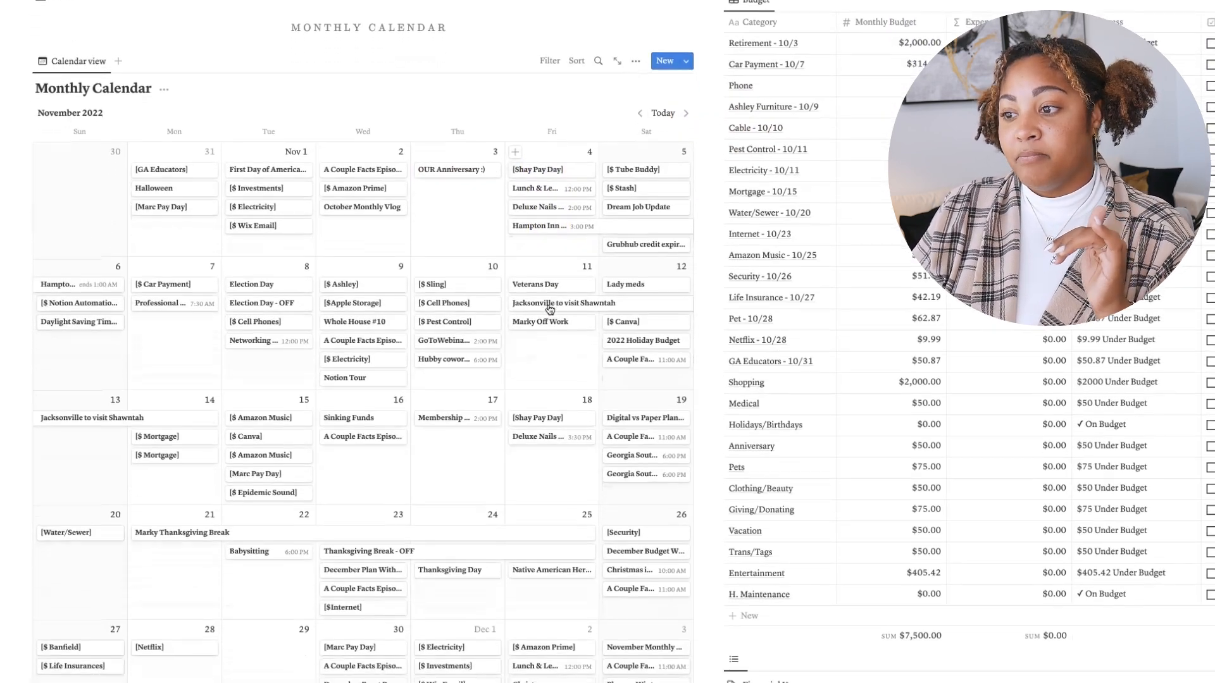
scroll(548, 310, down, 1)
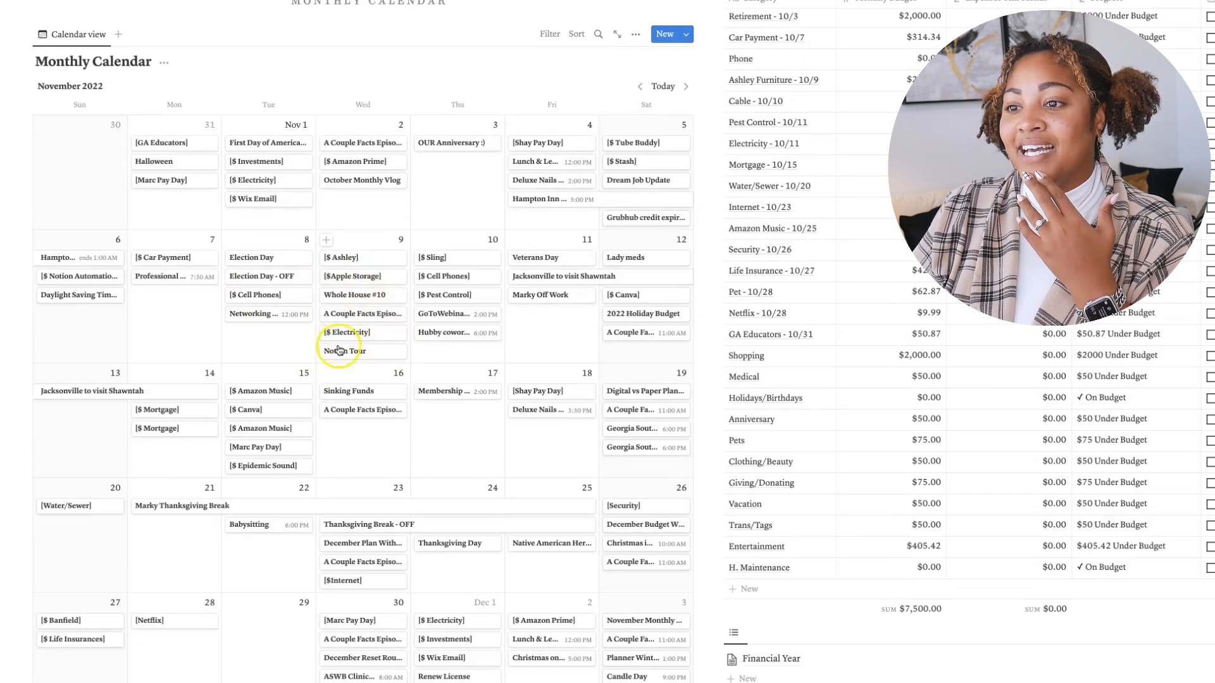
scroll(405, 336, up, 1)
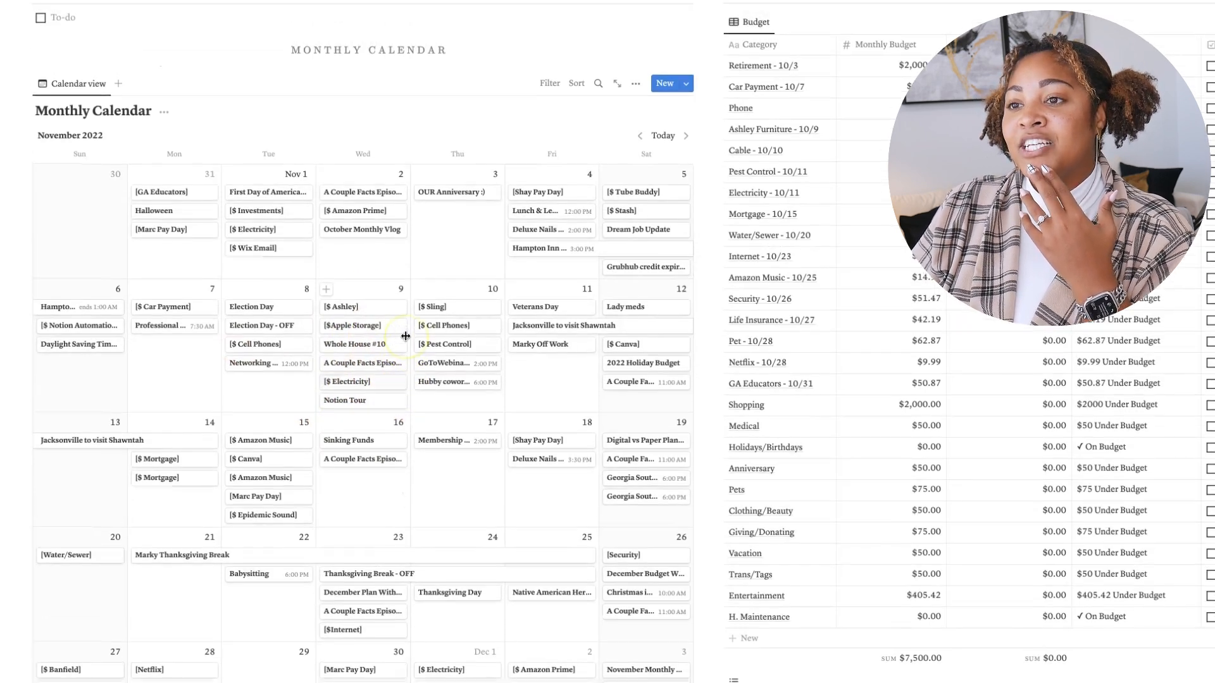
scroll(404, 336, down, 1)
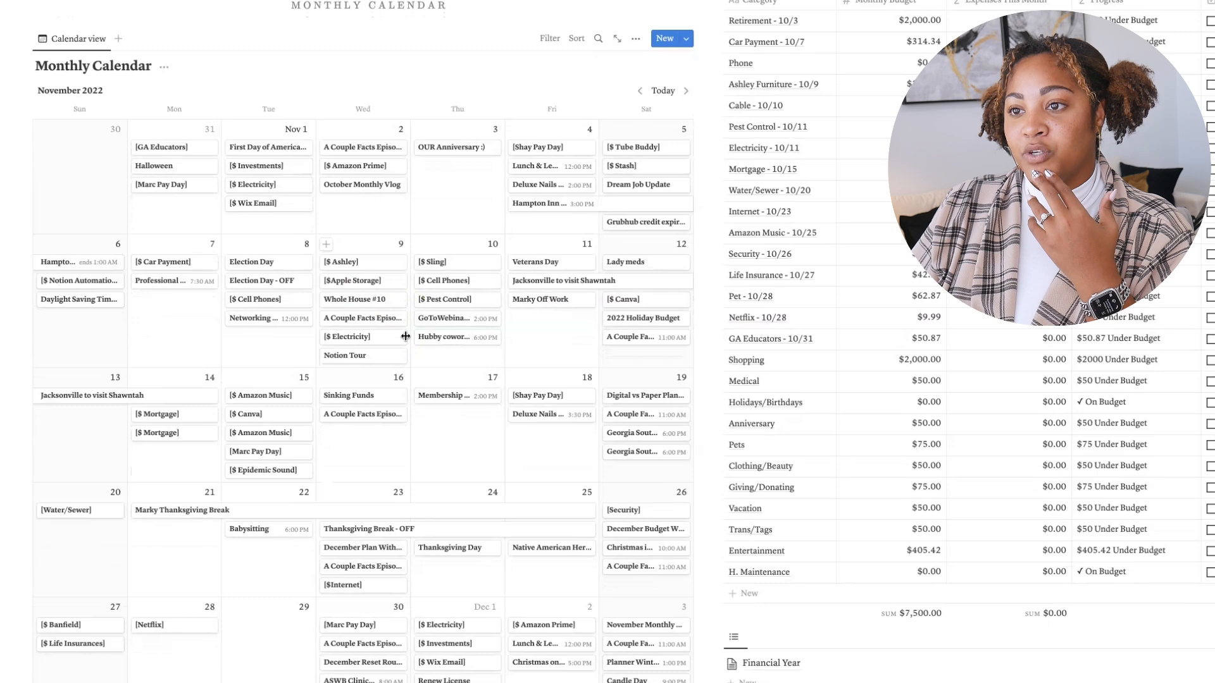
click(484, 223)
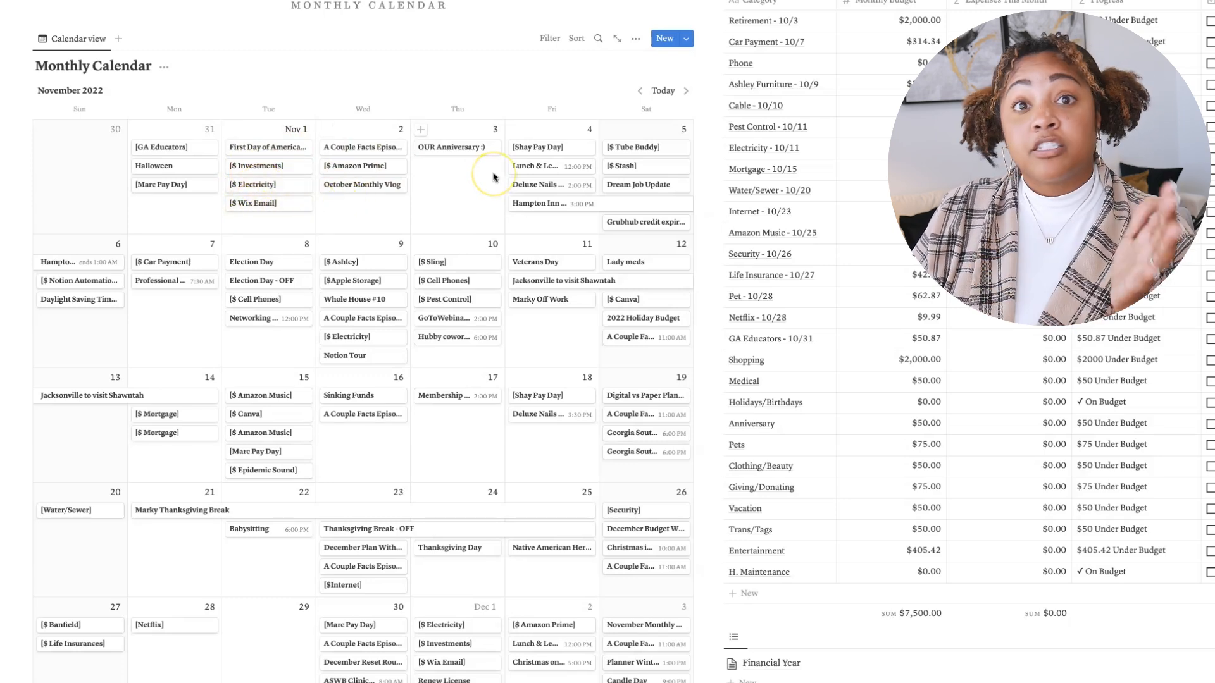
scroll(465, 183, down, 2)
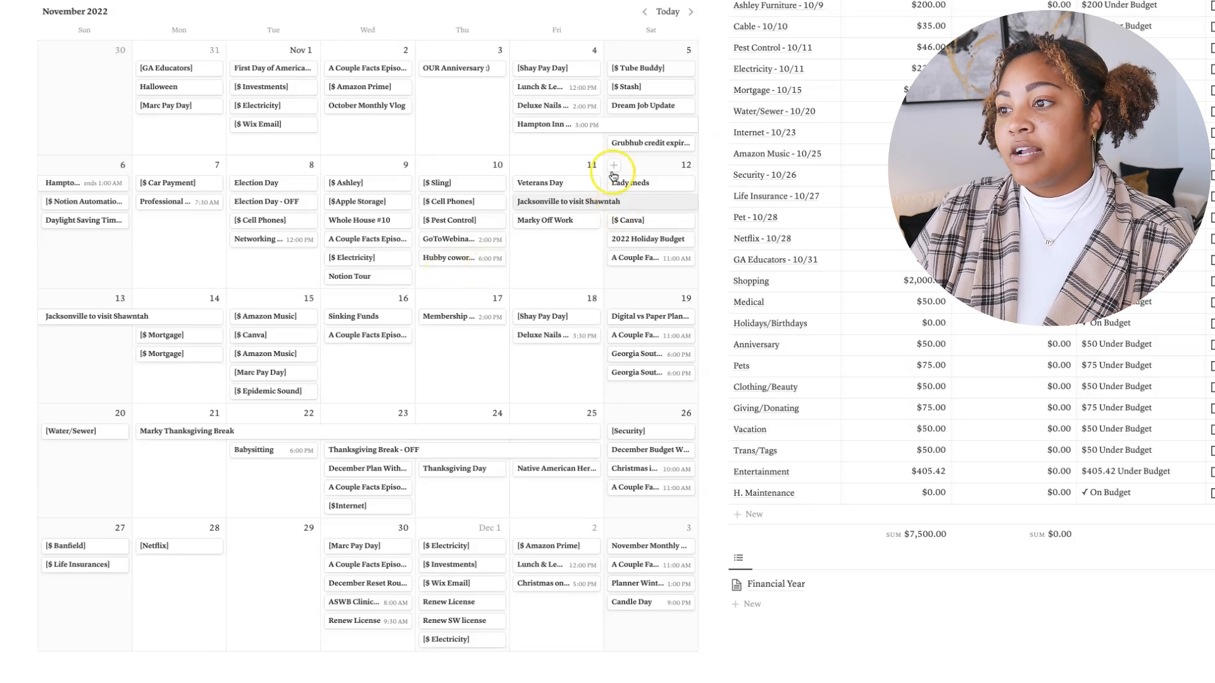
click(592, 114)
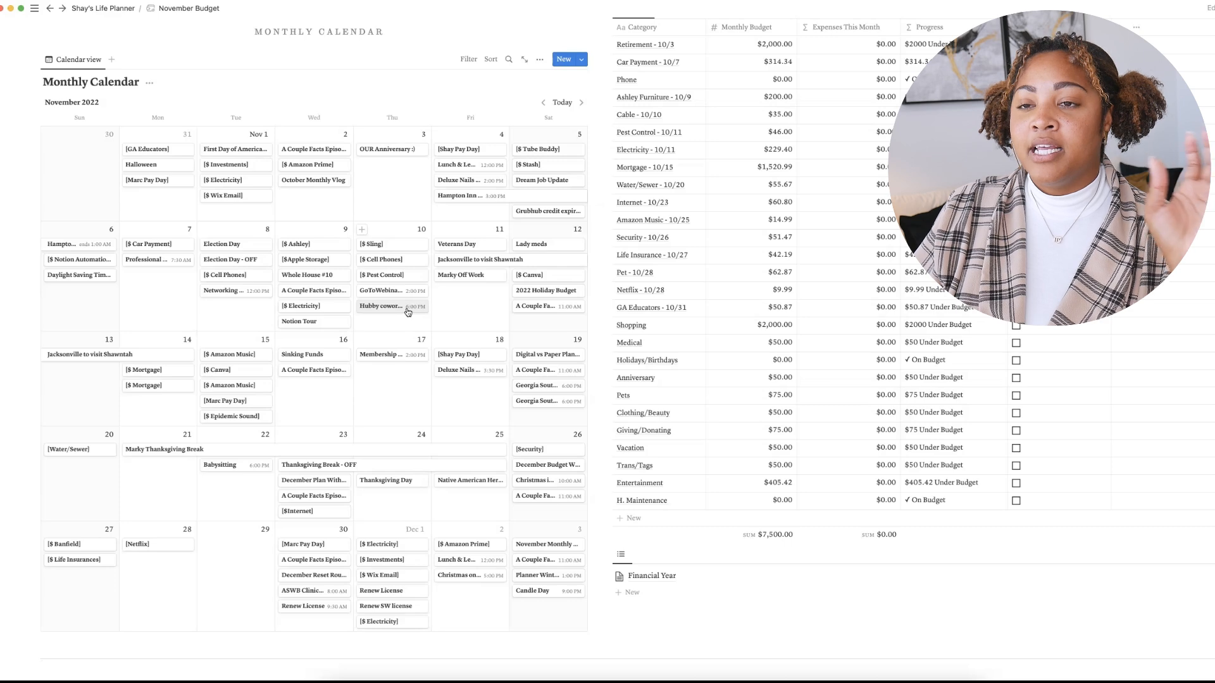
click(404, 325)
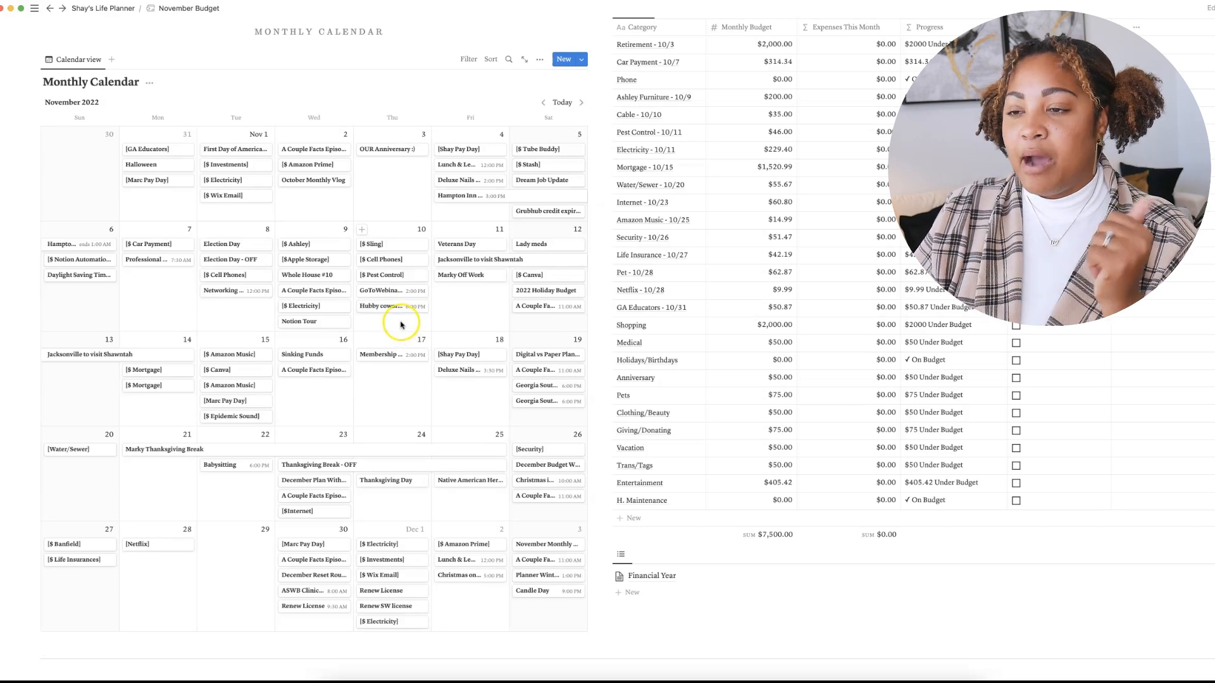
Enter "Invest 15% of paychecks" as the first to-do under Goals and start a new to-do below it
scroll(647, 259, up, 2)
scroll(648, 259, up, 5)
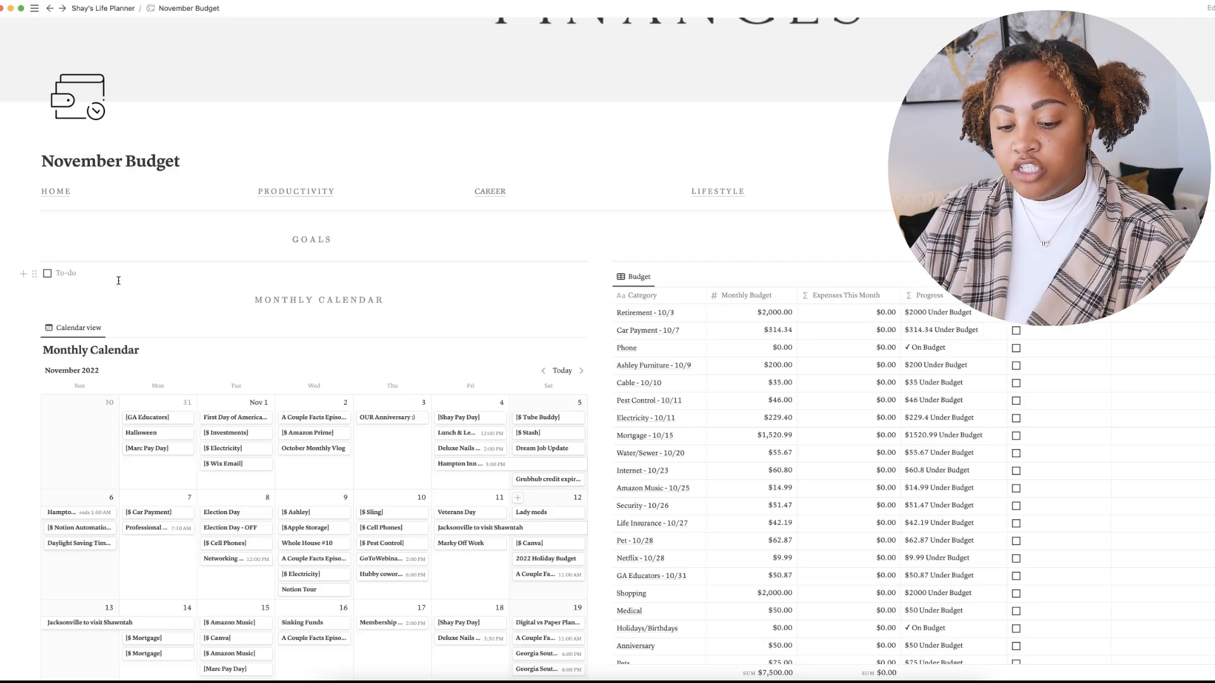
click(63, 275)
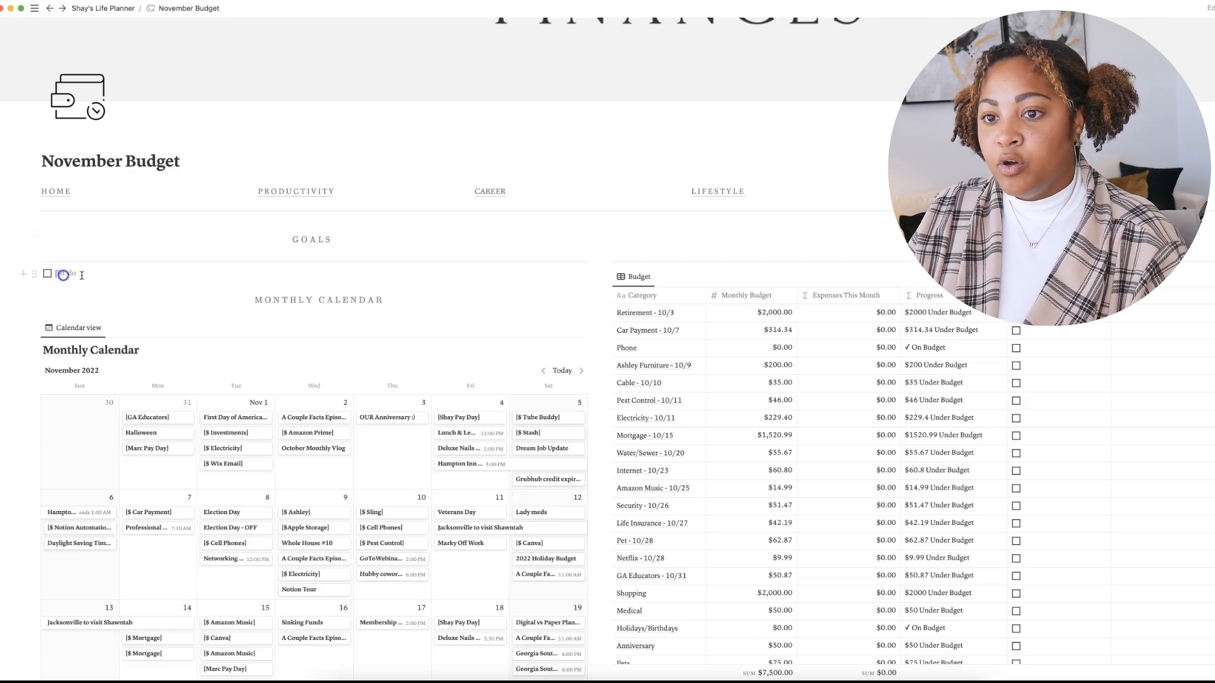
click(97, 276)
text(Invest)
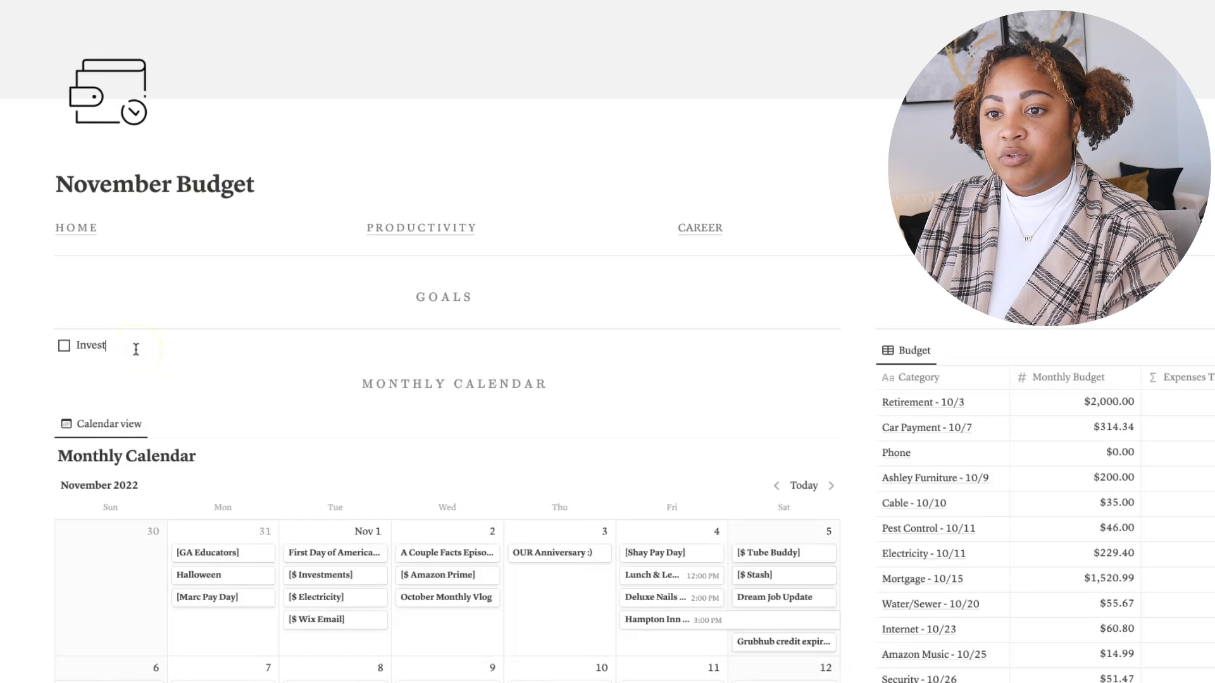
text( 15% of payc)
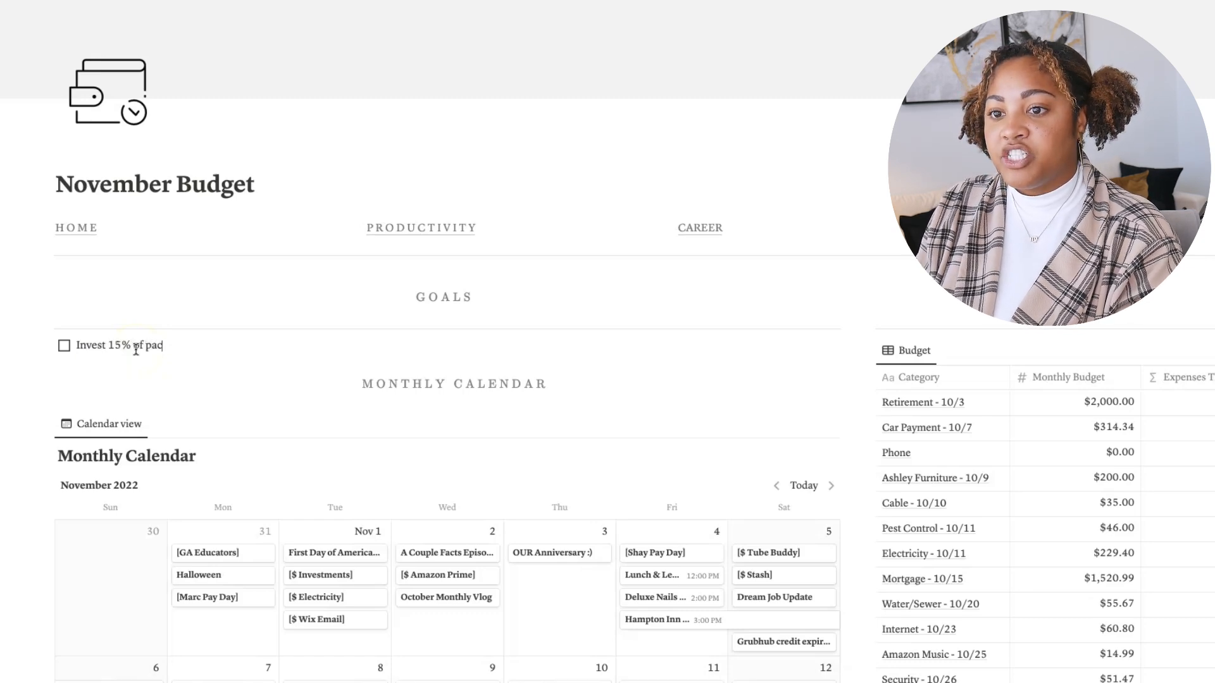
text(hecks)
key(Return)
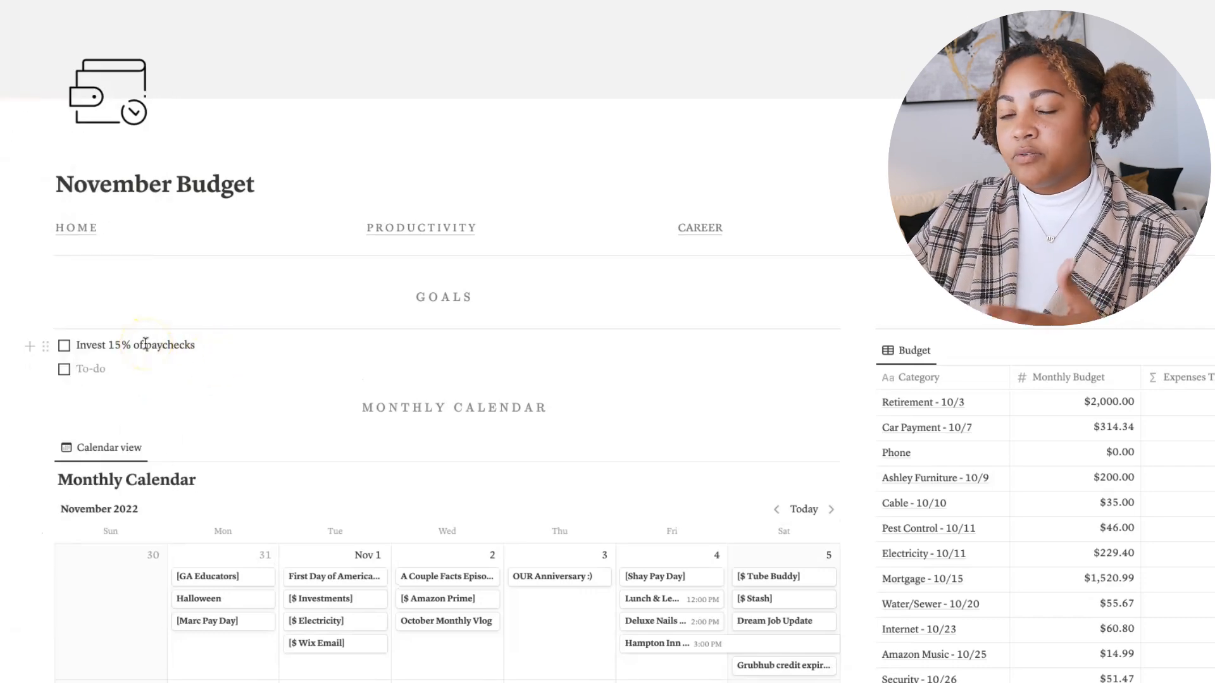
Fill in the second to-do under Goals as "Pay credit card"
click(186, 372)
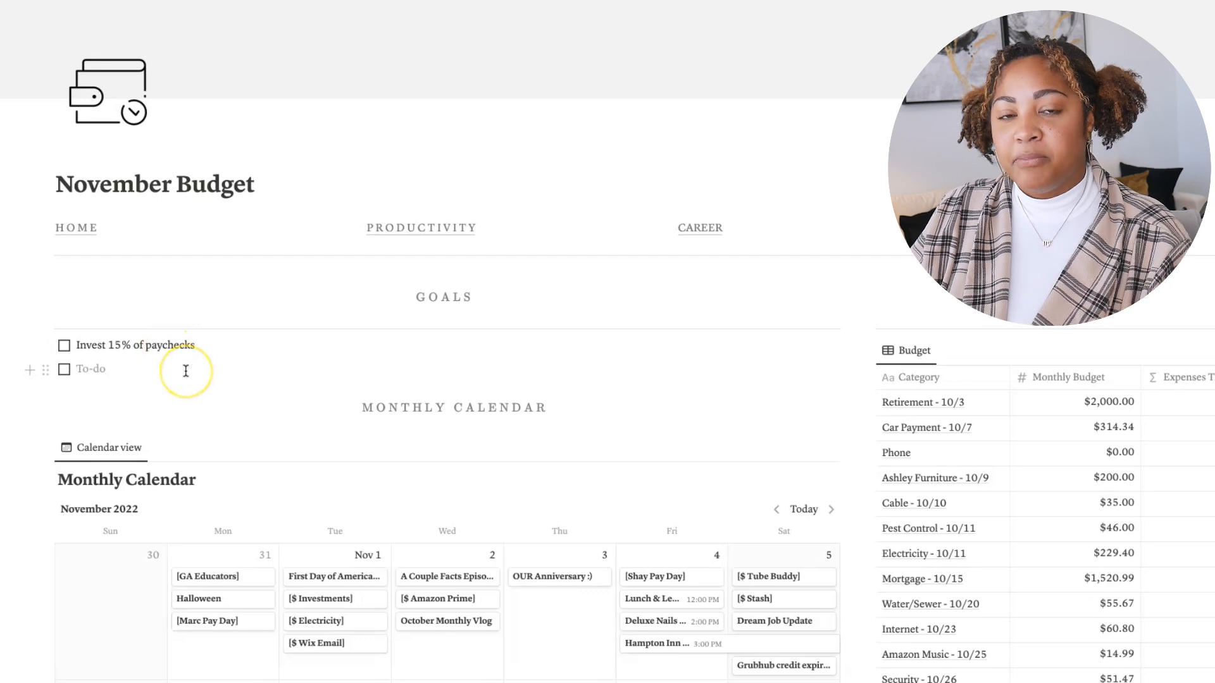
click(158, 358)
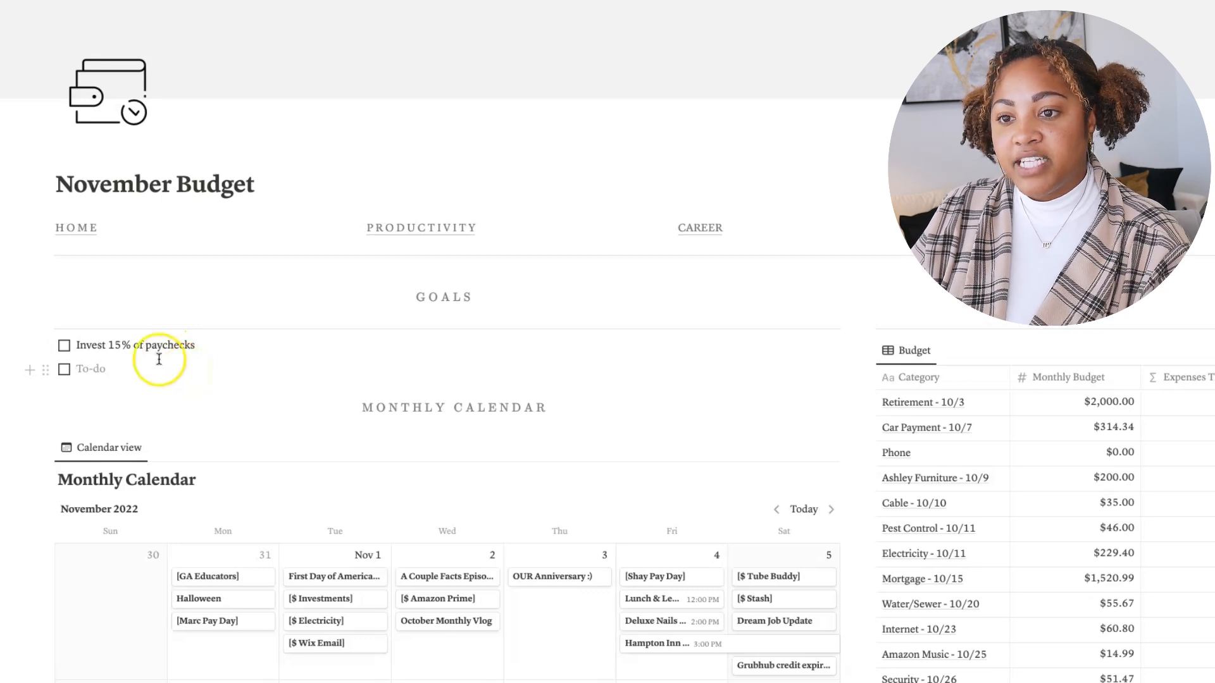
click(297, 384)
text(Pay credit card)
click(460, 620)
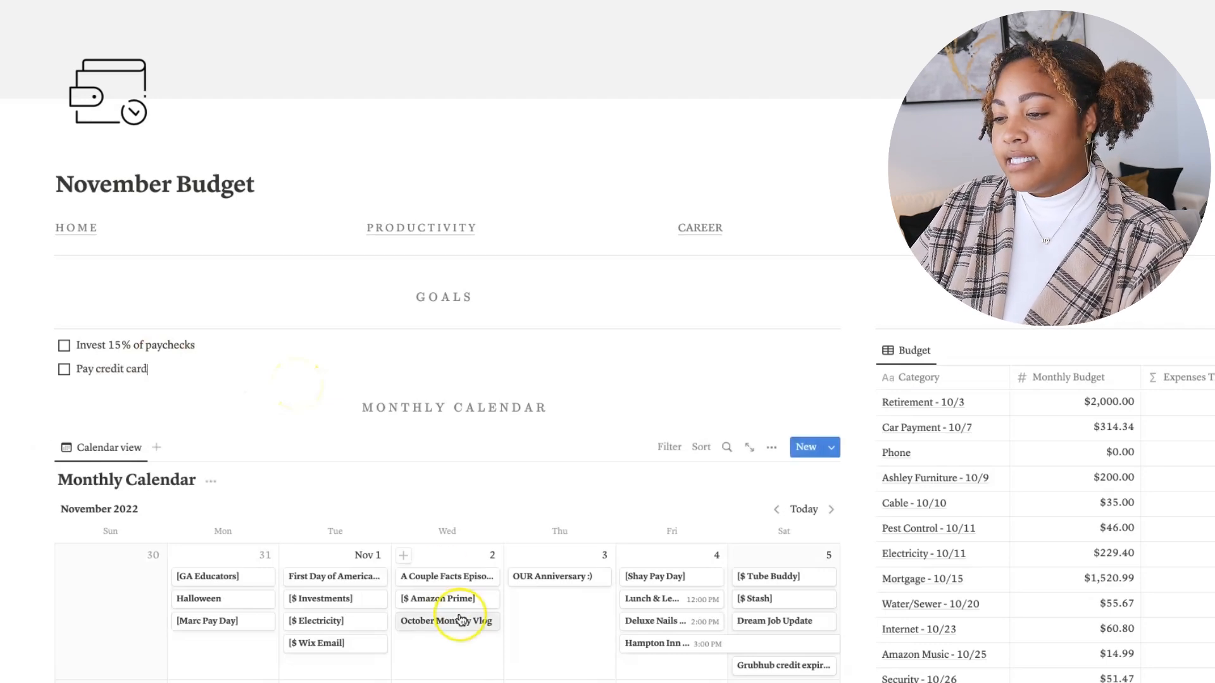
scroll(460, 620, down, 3)
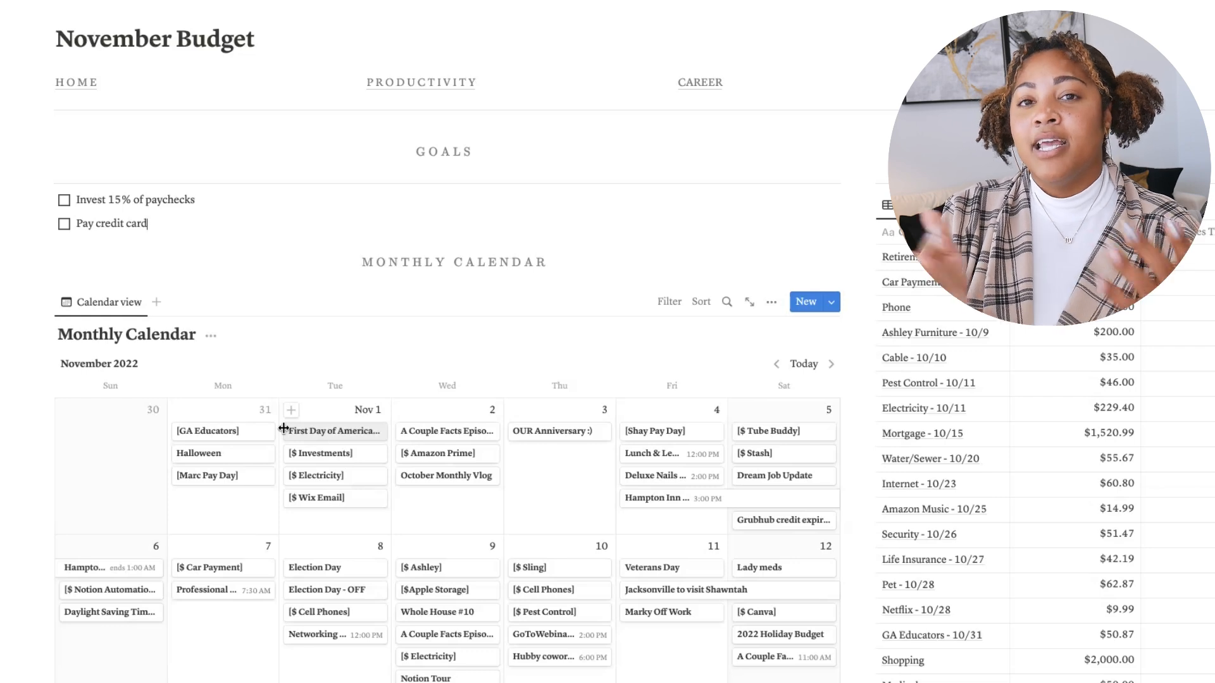
click(390, 431)
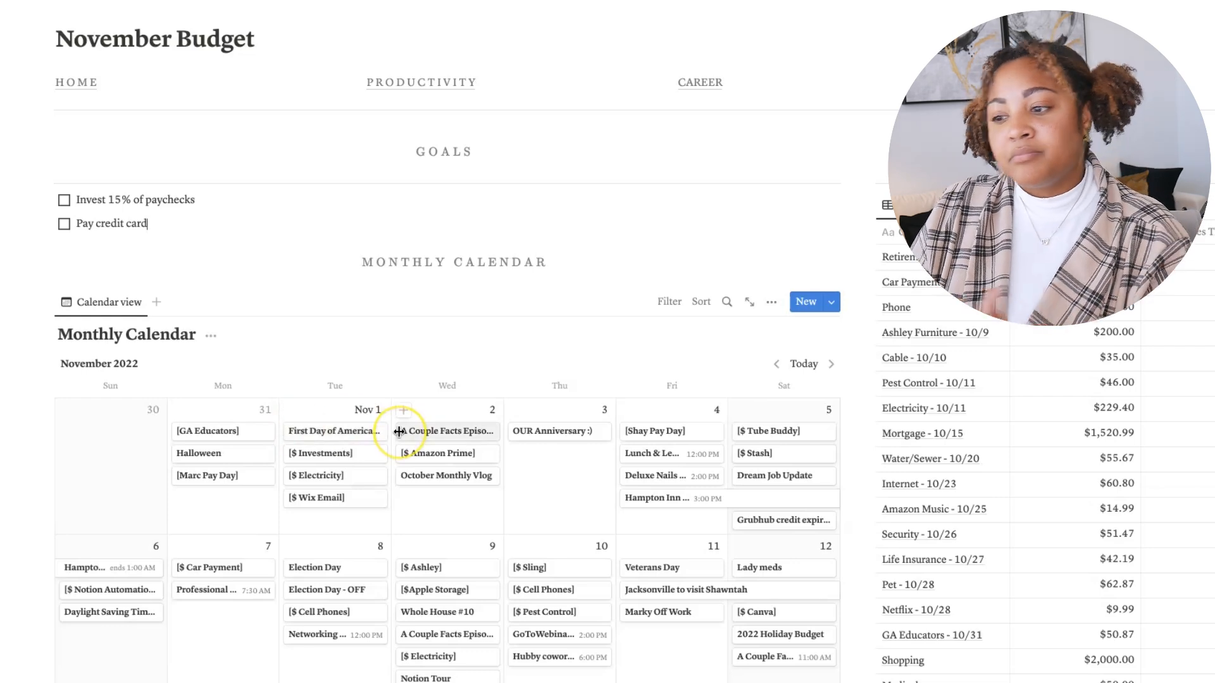
scroll(399, 432, down, 2)
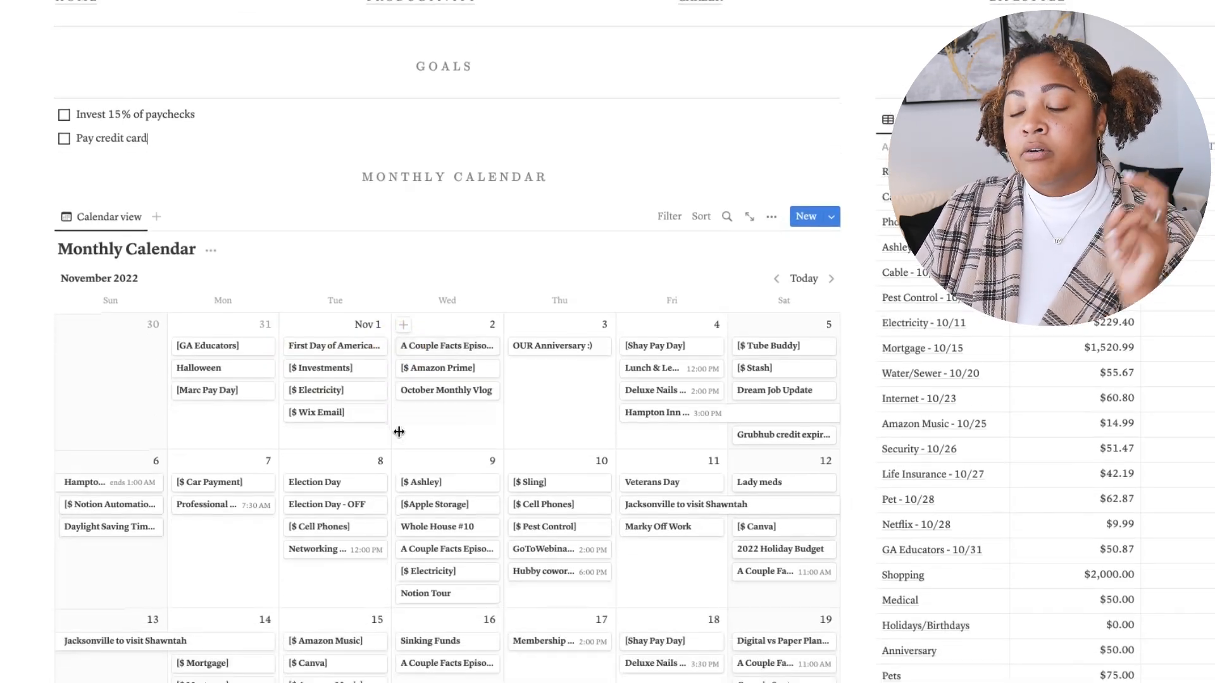
click(222, 211)
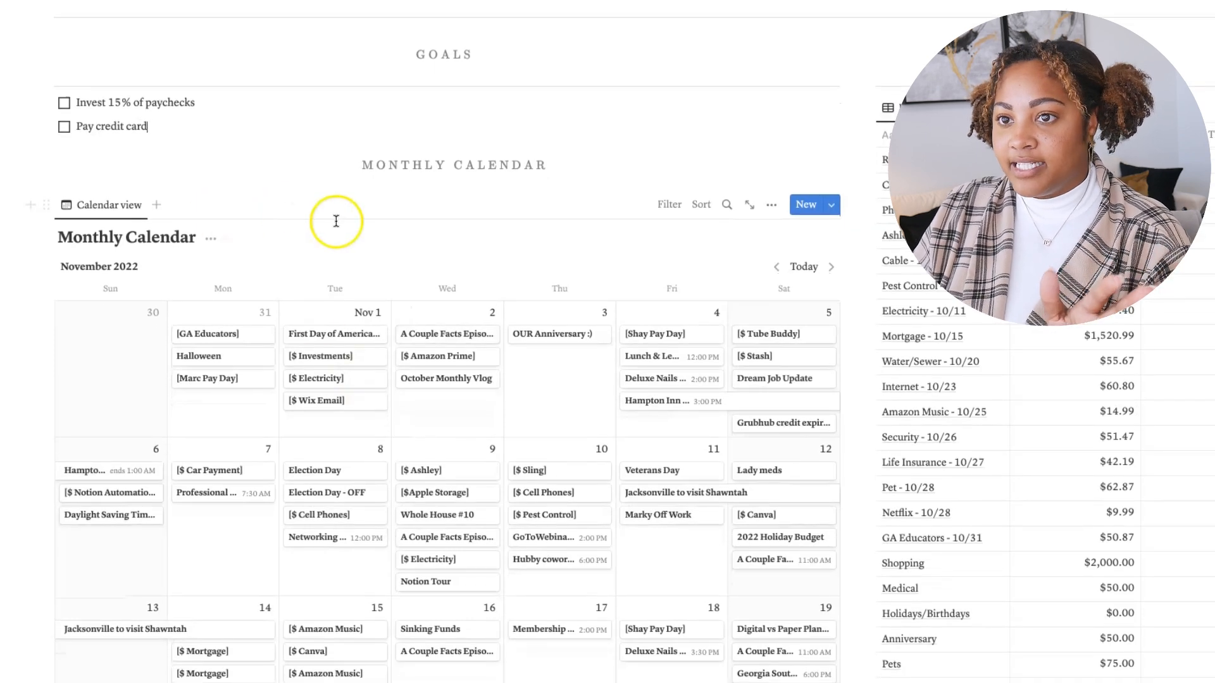
Add a third to-do under Goals reading "Pay off Ashley credit card"
key(Return)
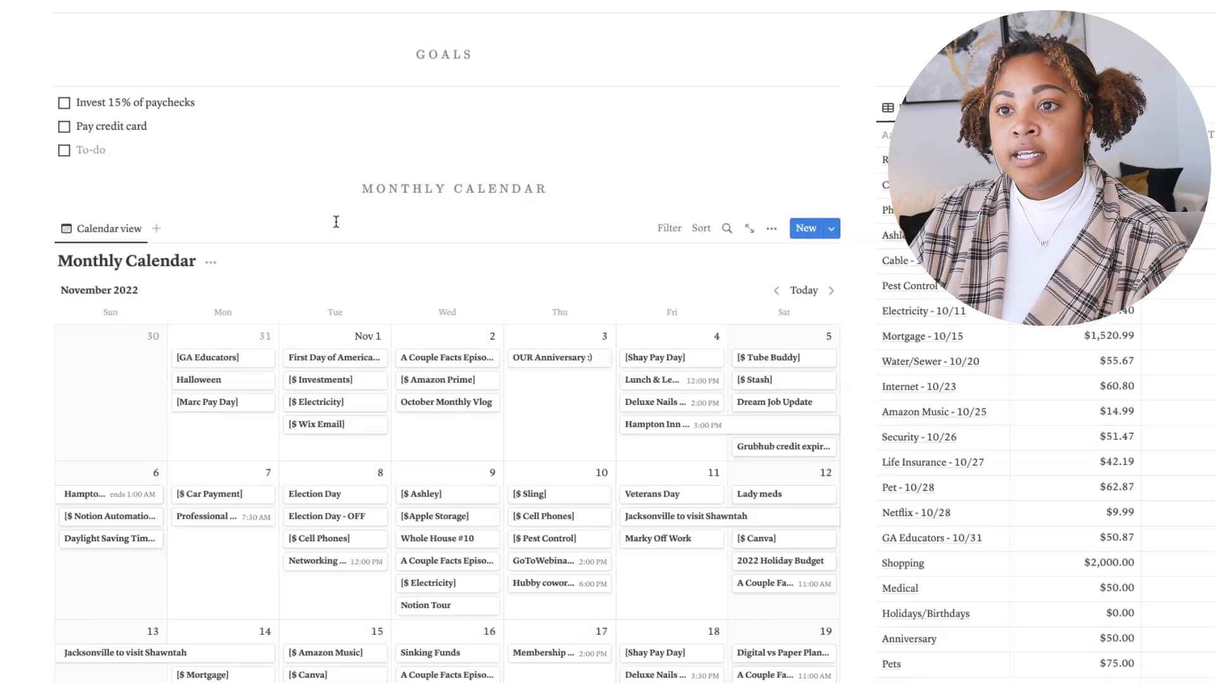
click(415, 234)
text(Pay off Ashl)
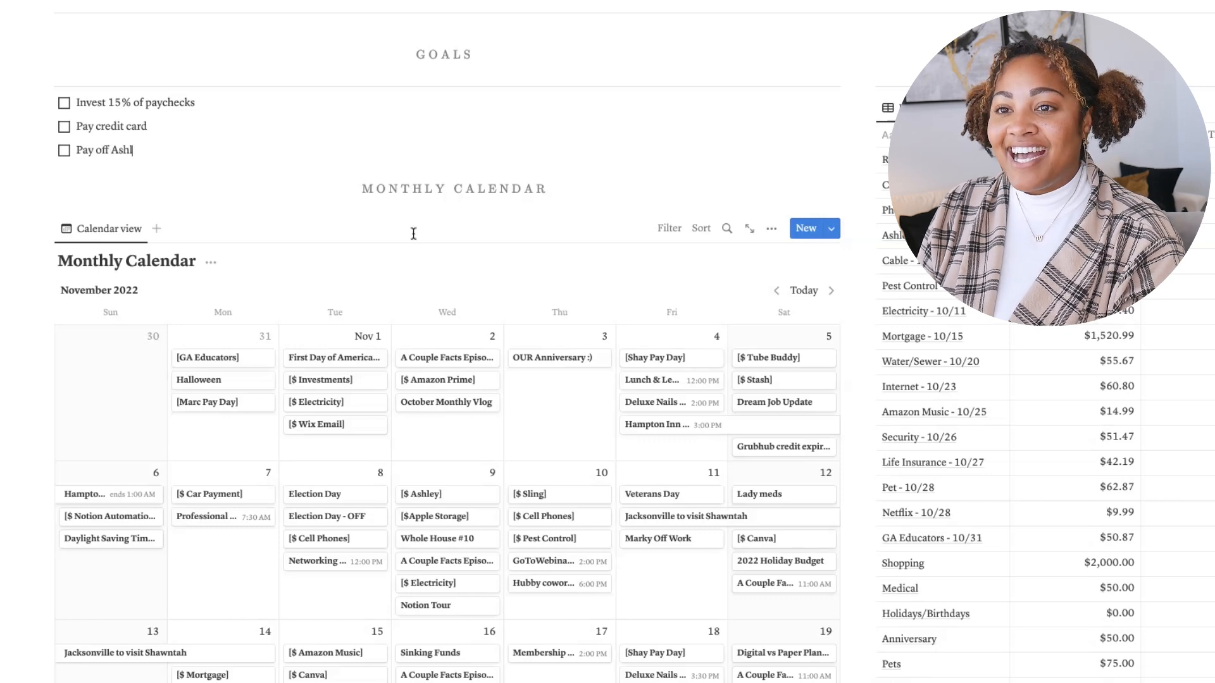
text(ey credi)
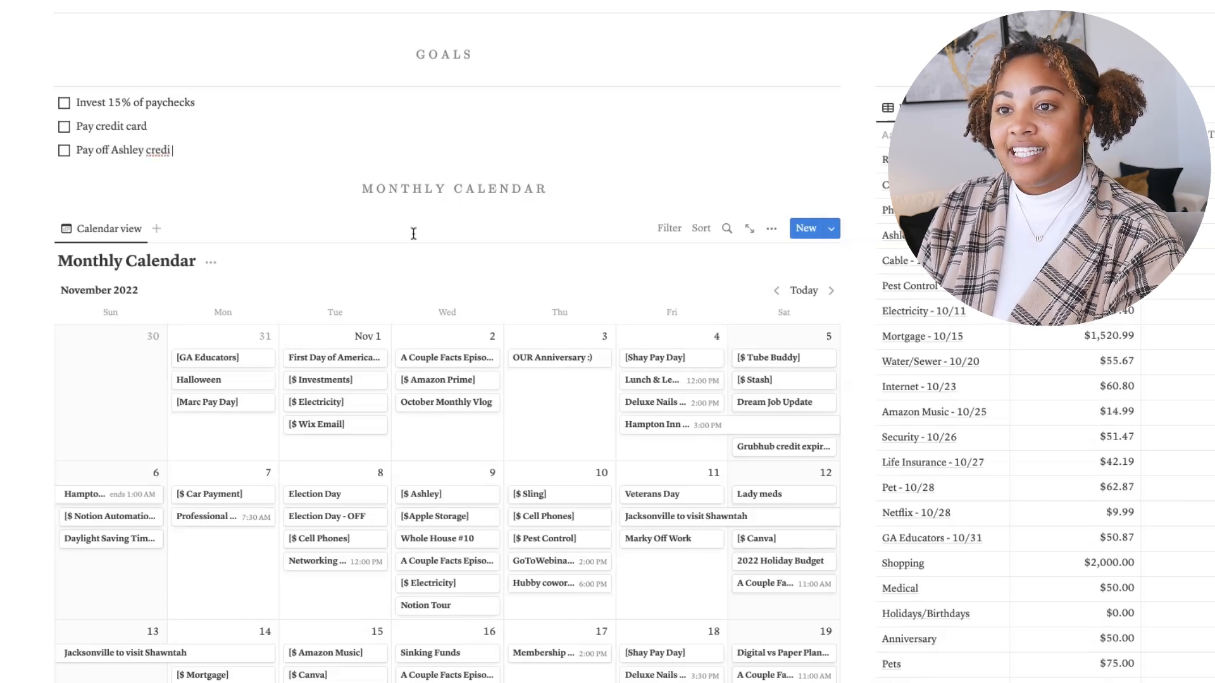
text(t card)
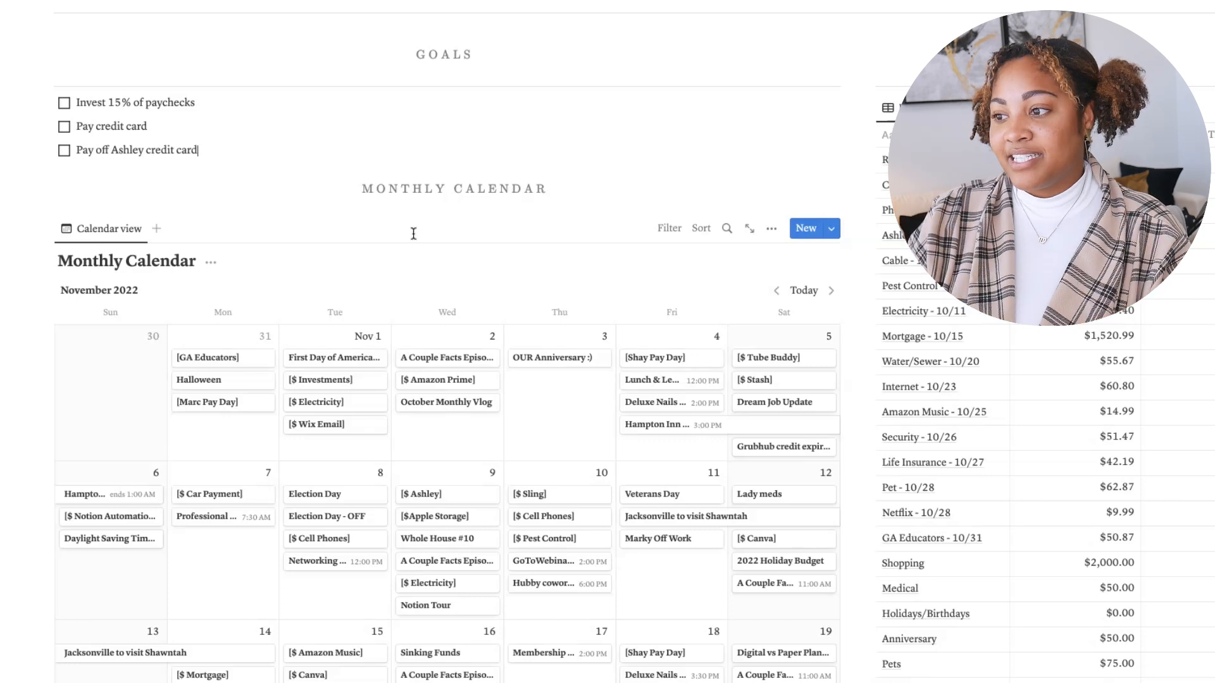
click(539, 245)
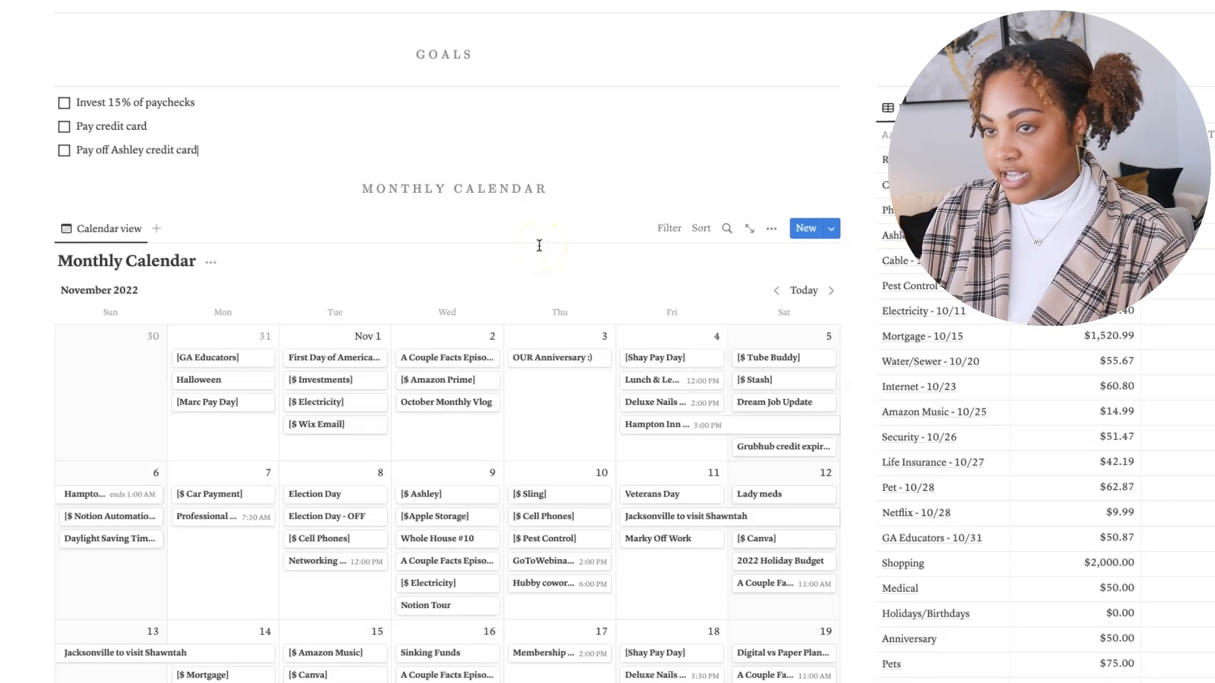
Add a fourth to-do under Goals reading "Add truck to auto insurance", followed by an empty to-do
key(Return)
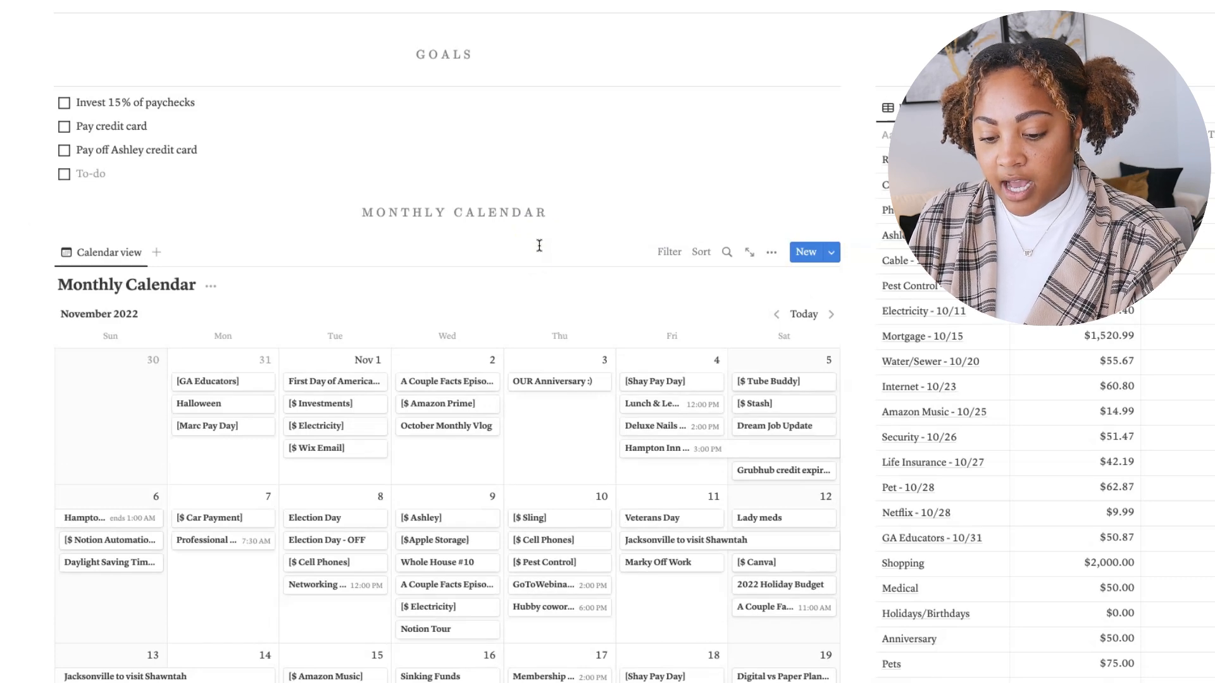
text(Add tru)
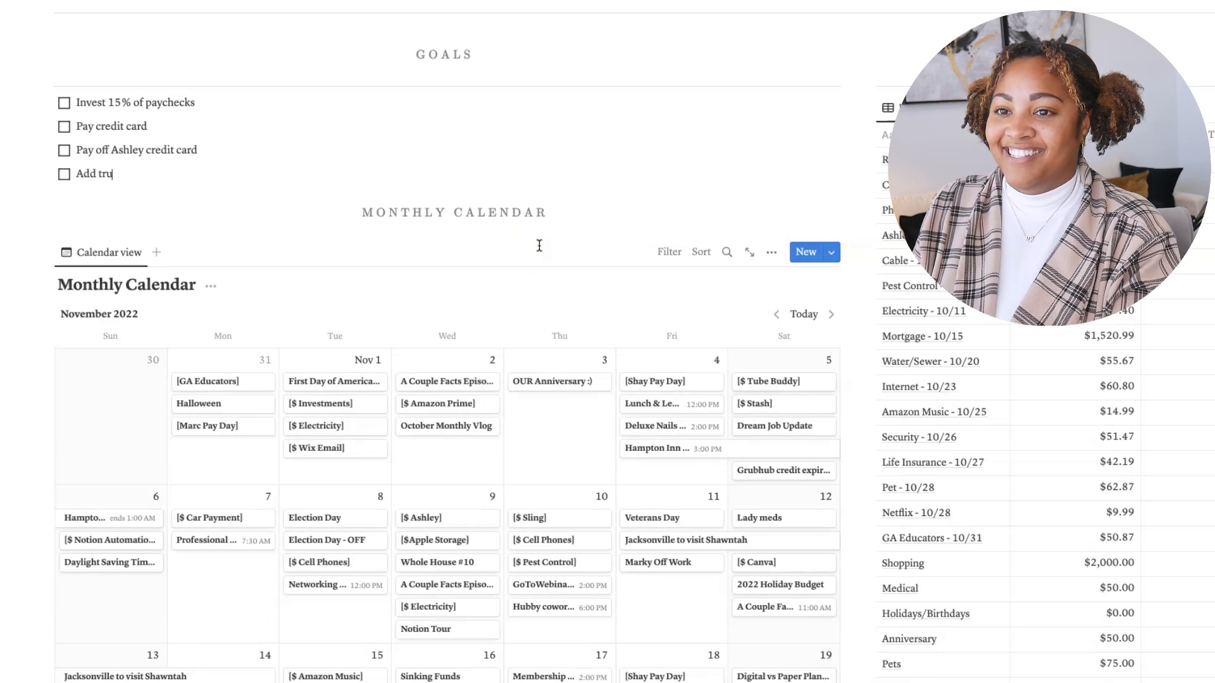
text(ck to auto ins)
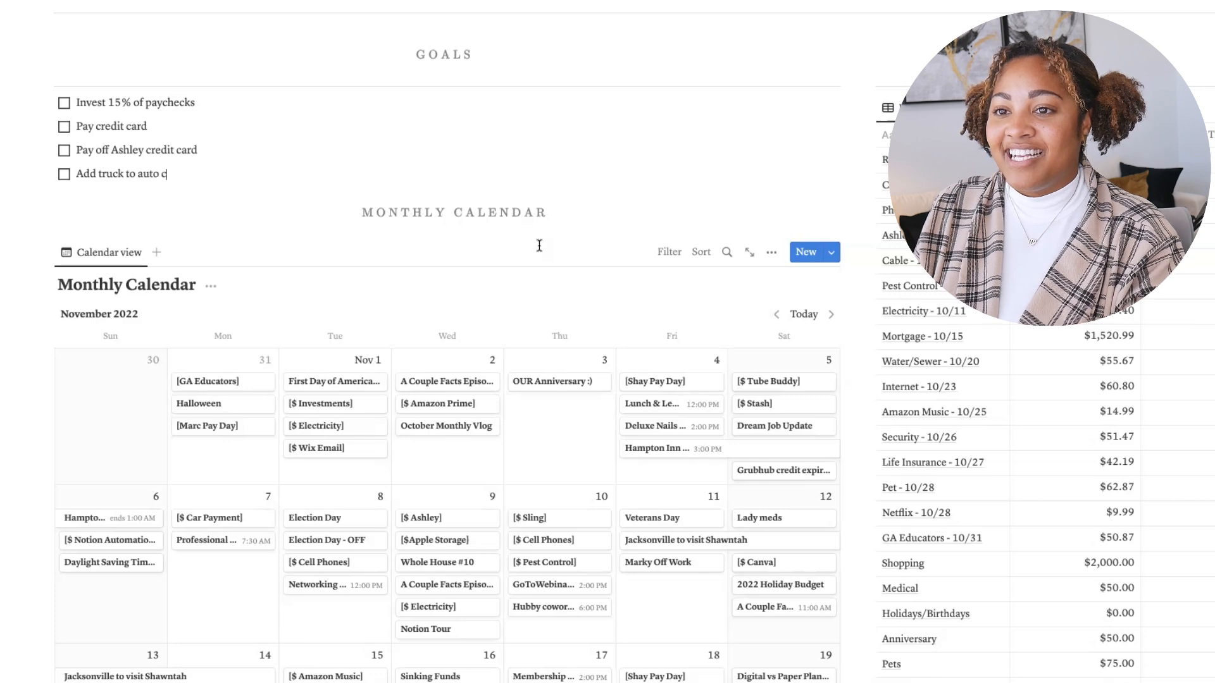
text(urance)
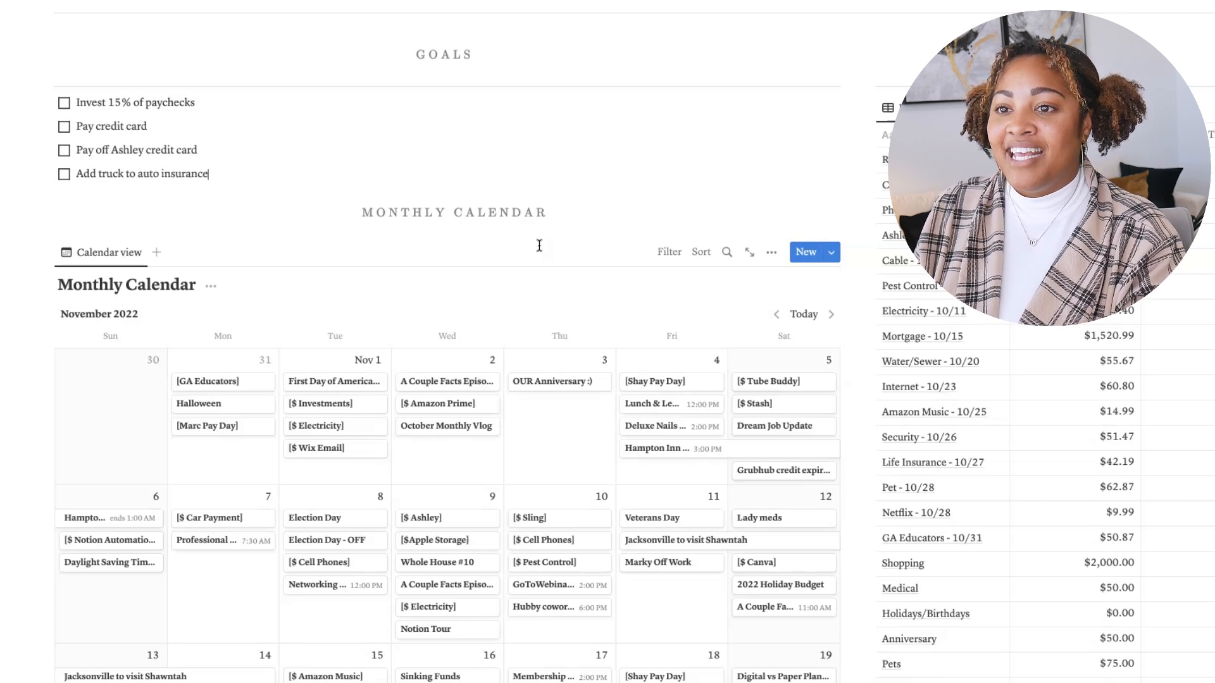
key(Return)
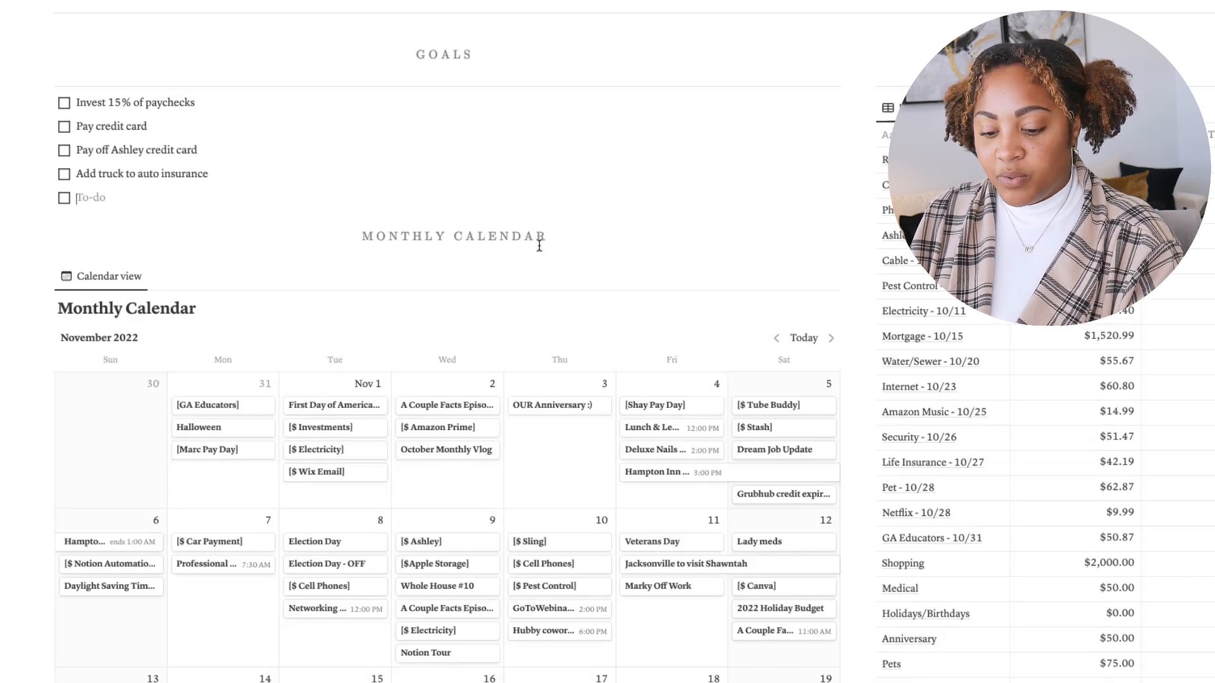
Fill in the fifth to-do under Goals as "Create budget for Jacksonville"
text(Crrate)
key(BackSpace)
key(BackSpace)
key(BackSpace)
text(rate)
key(BackSpace)
key(BackSpace)
key(BackSpace)
key(BackSpace)
text(eate budger for)
key(BackSpace)
key(BackSpace)
key(BackSpace)
key(BackSpace)
key(BackSpace)
text(t for FLor)
key(BackSpace)
key(BackSpace)
key(BackSpace)
text(l)
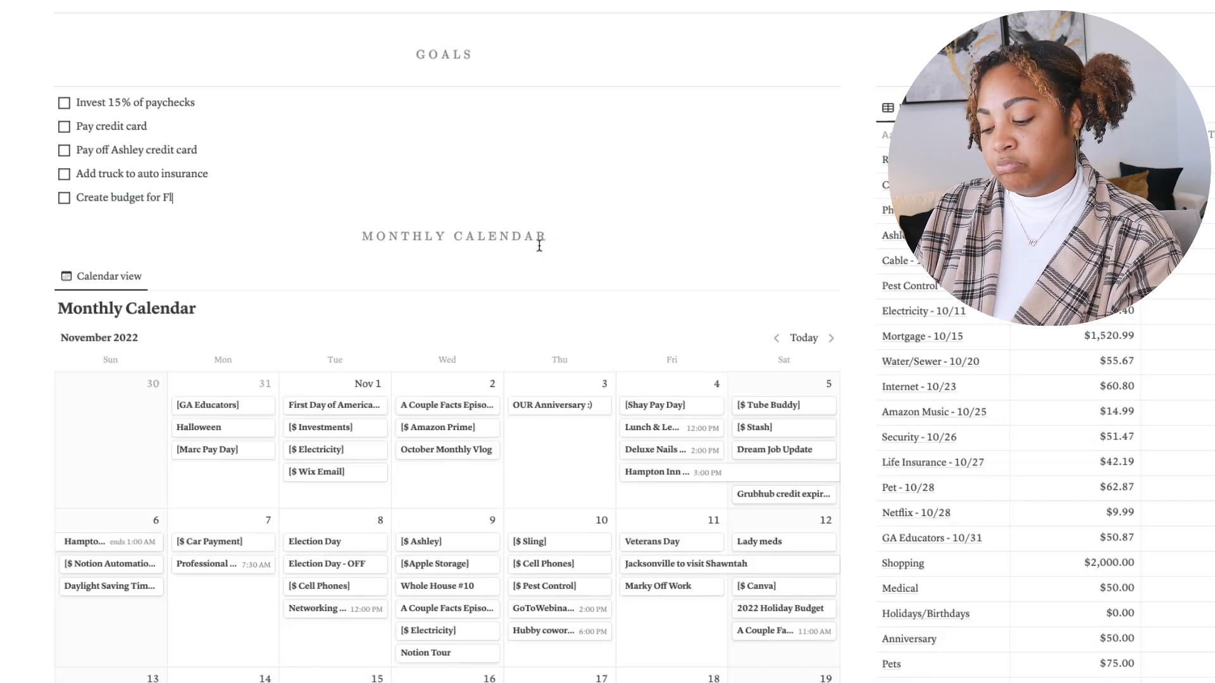
key(BackSpace)
key(BackSpace)
text(Jac)
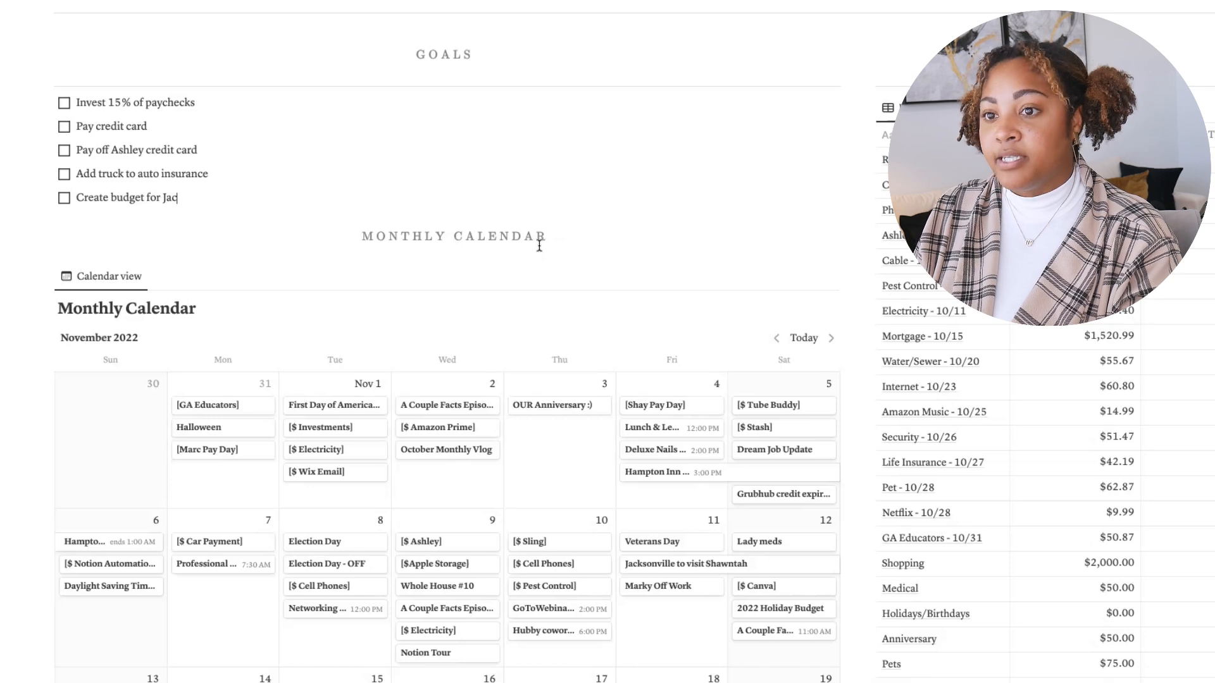
text(ksonville)
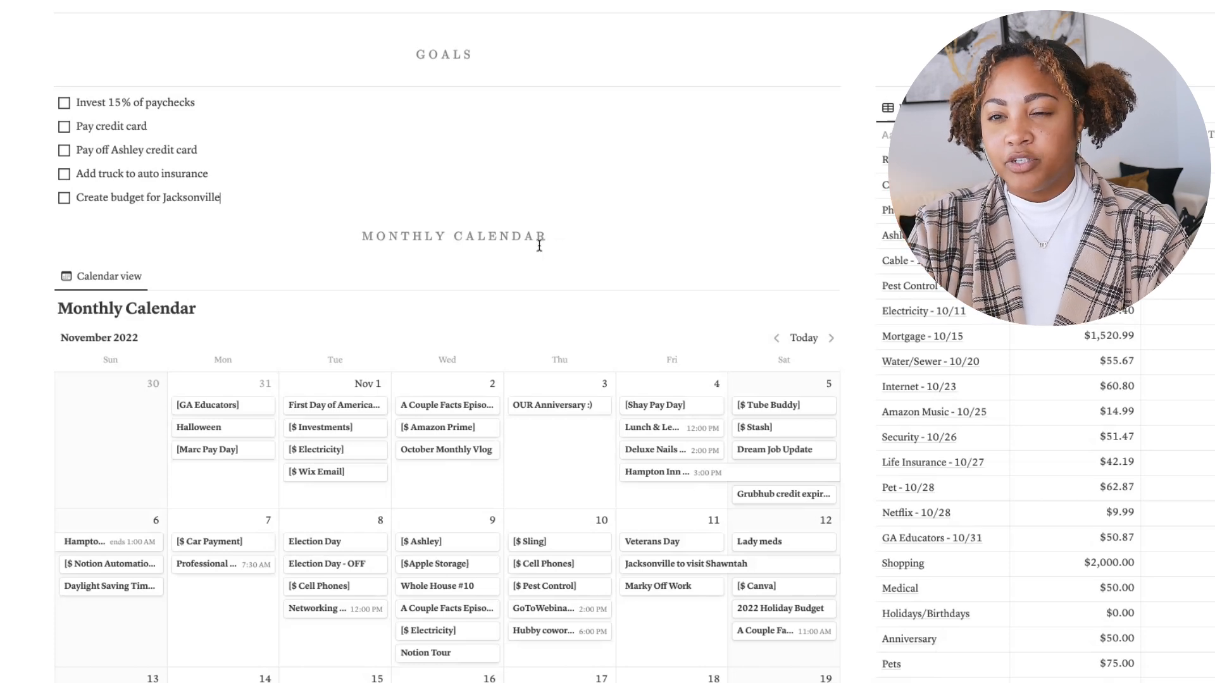
Append "- $325" to the Jacksonville budget to-do and start a new to-do below it
text(- $2)
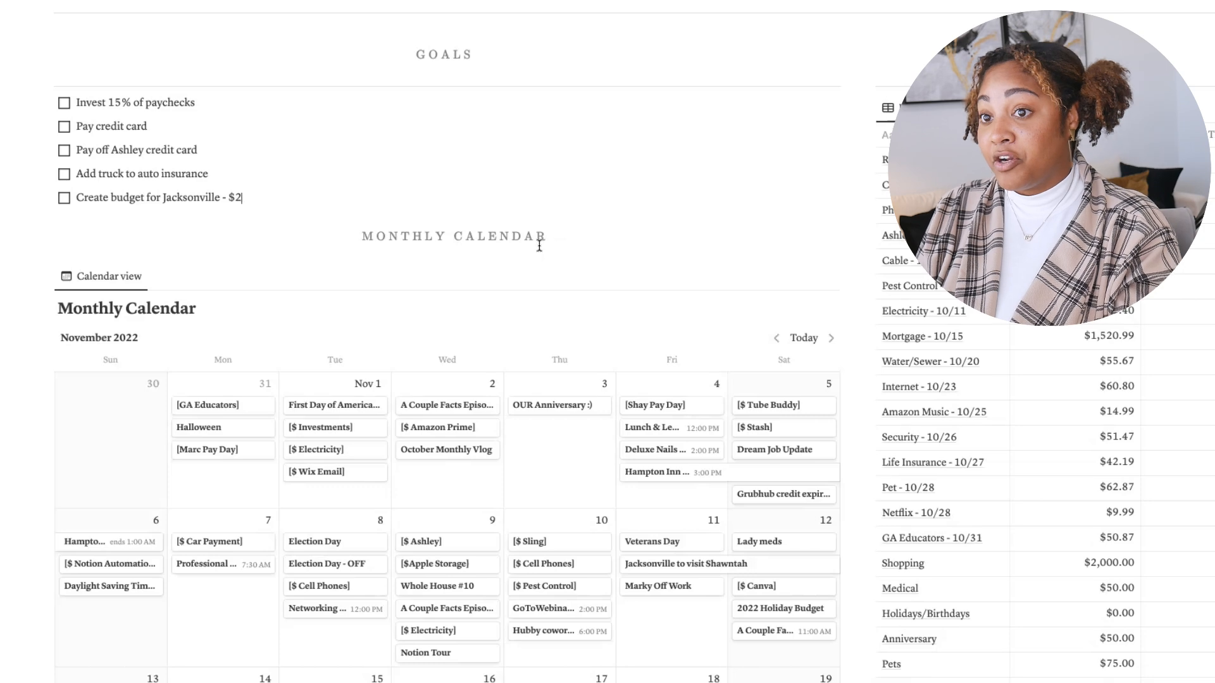
key(BackSpace)
text(325)
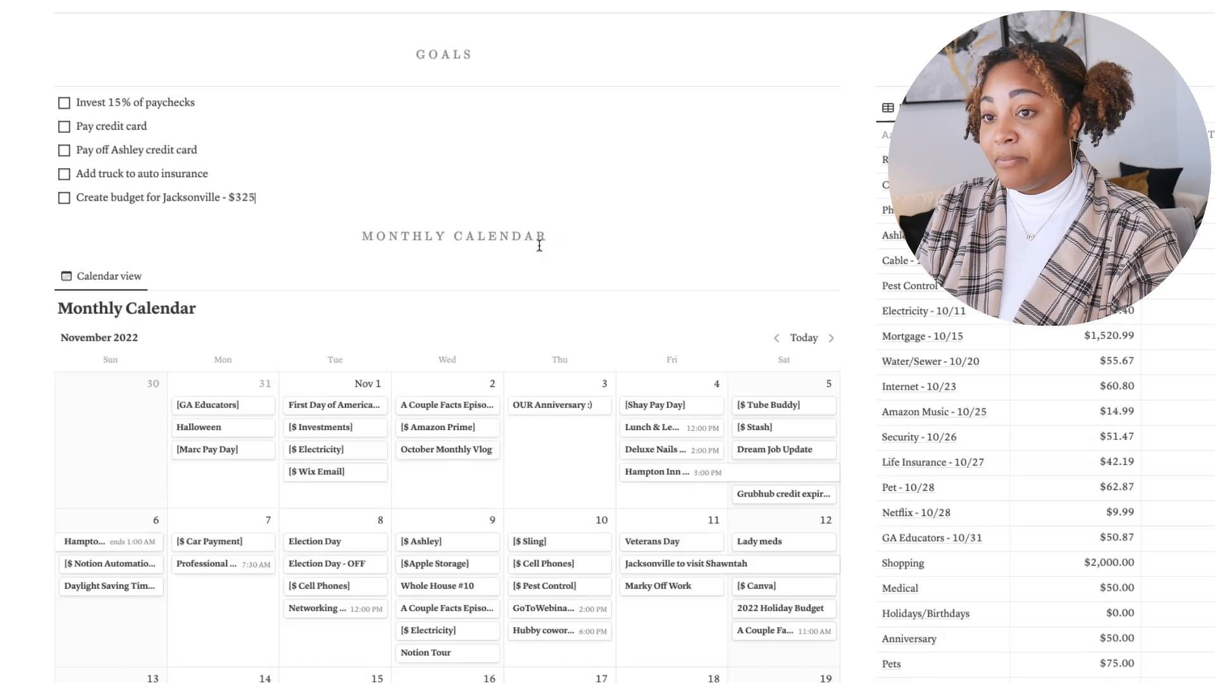
key(Return)
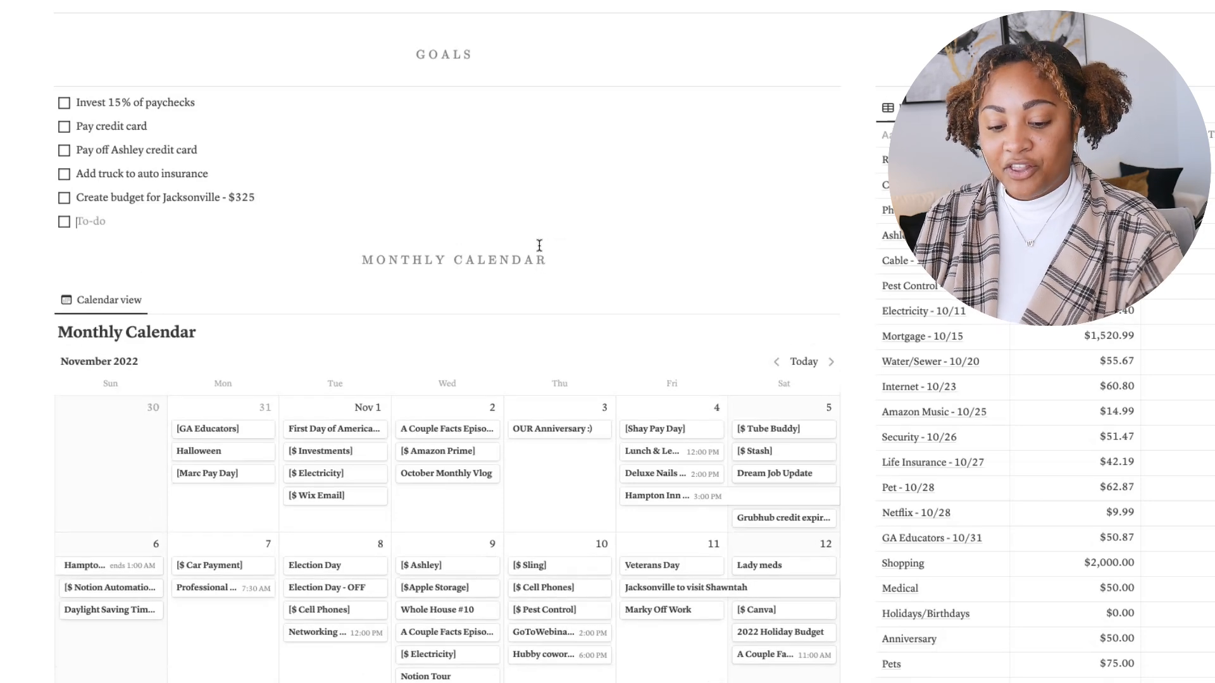
Fill in the sixth to-do under Goals as "Create budget bath and body works", followed by an empty to-do
text(Create budget)
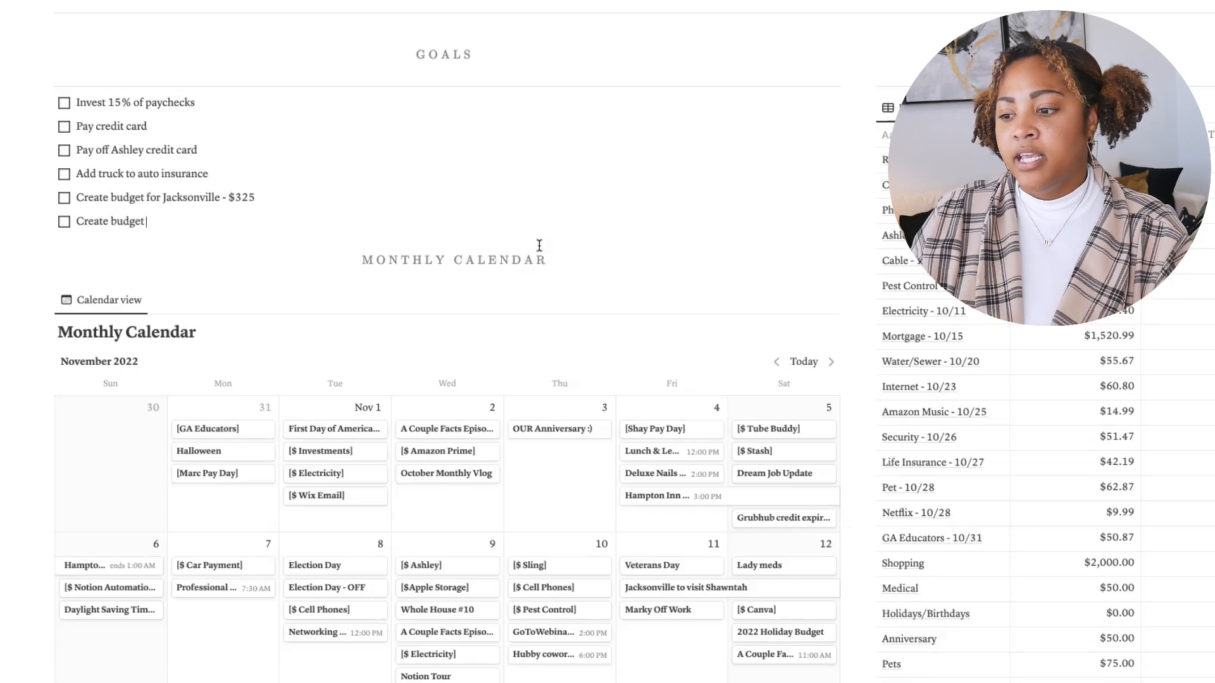
click(447, 257)
scroll(451, 260, down, 4)
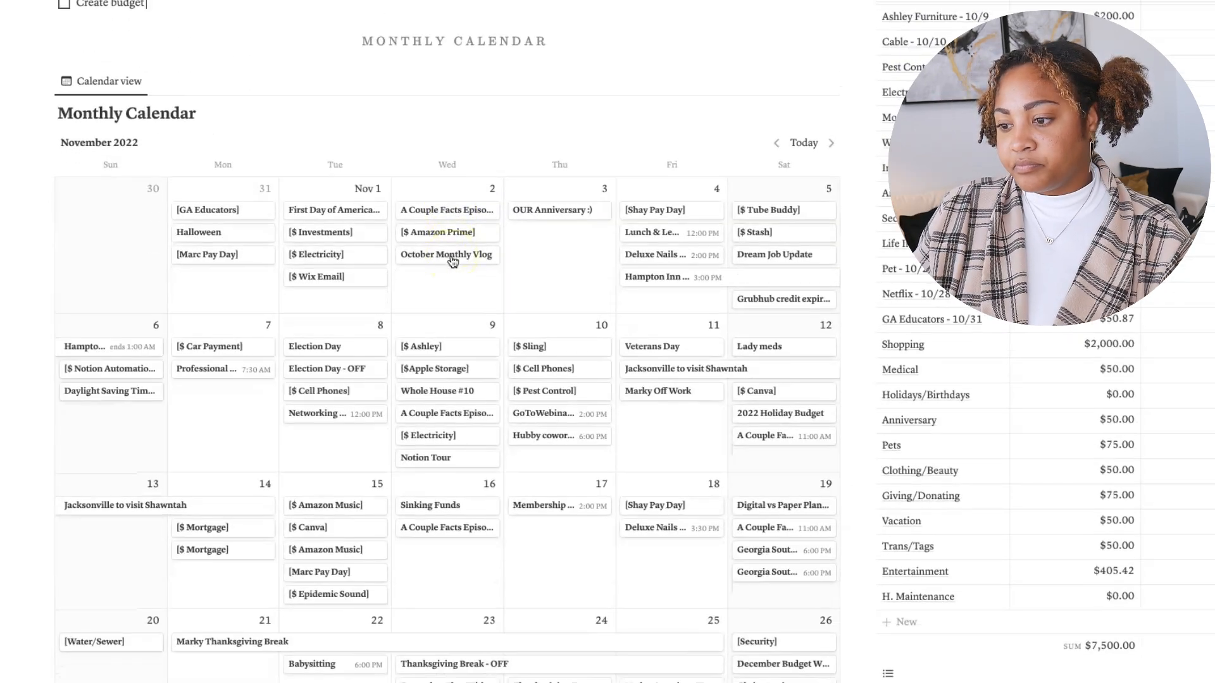
scroll(453, 261, up, 3)
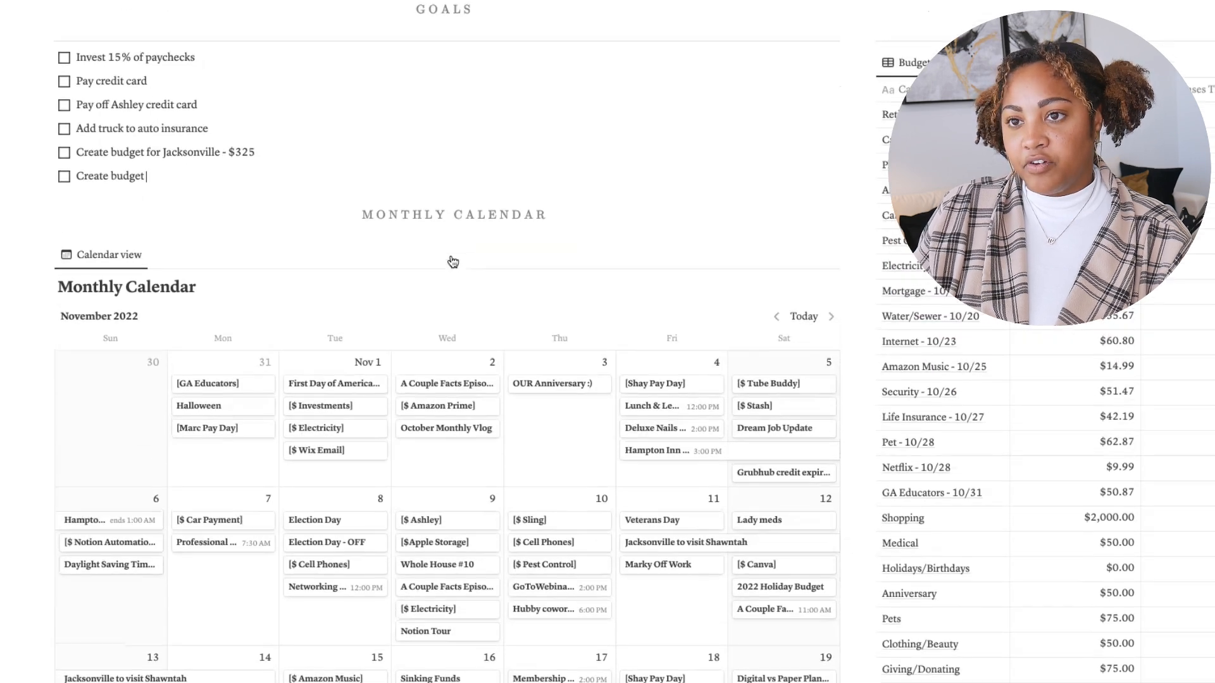
scroll(453, 261, down, 1)
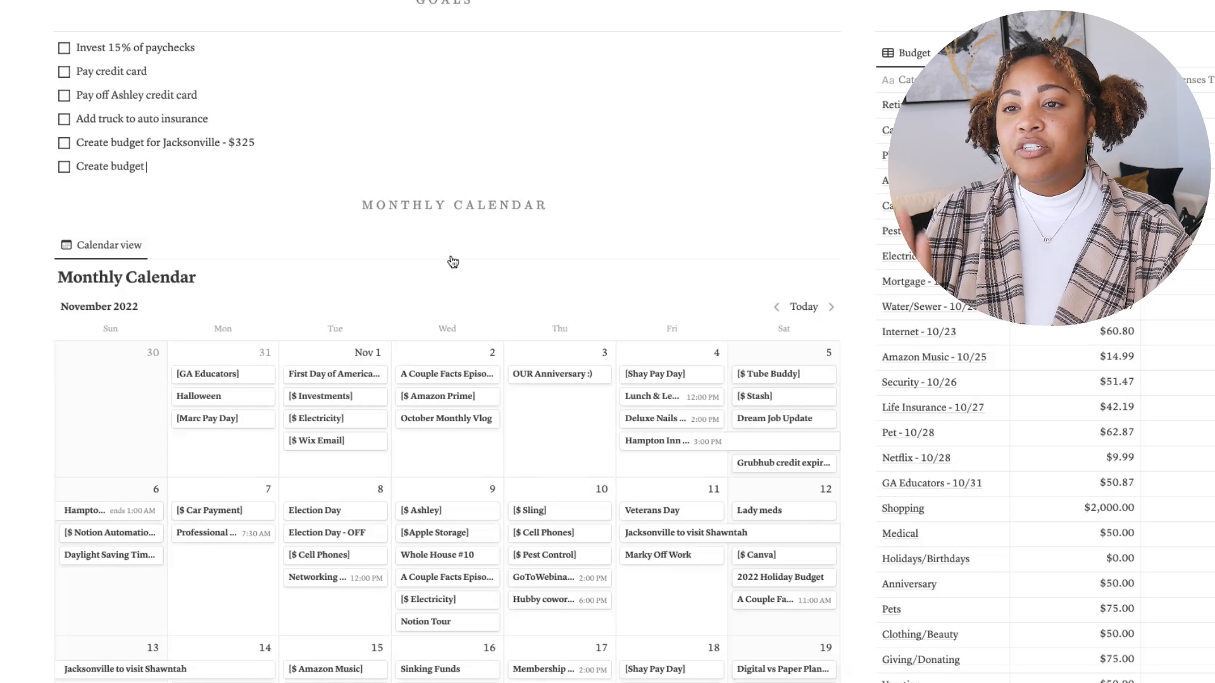
text(ba)
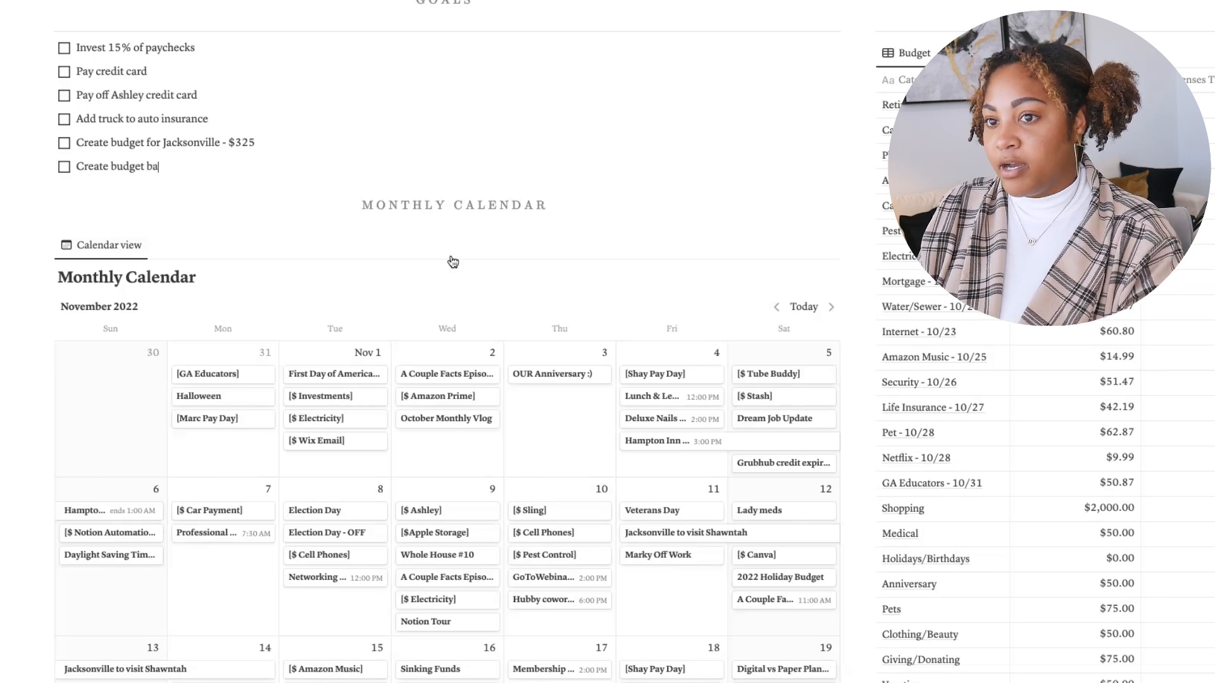
text(th and body works)
key(Return)
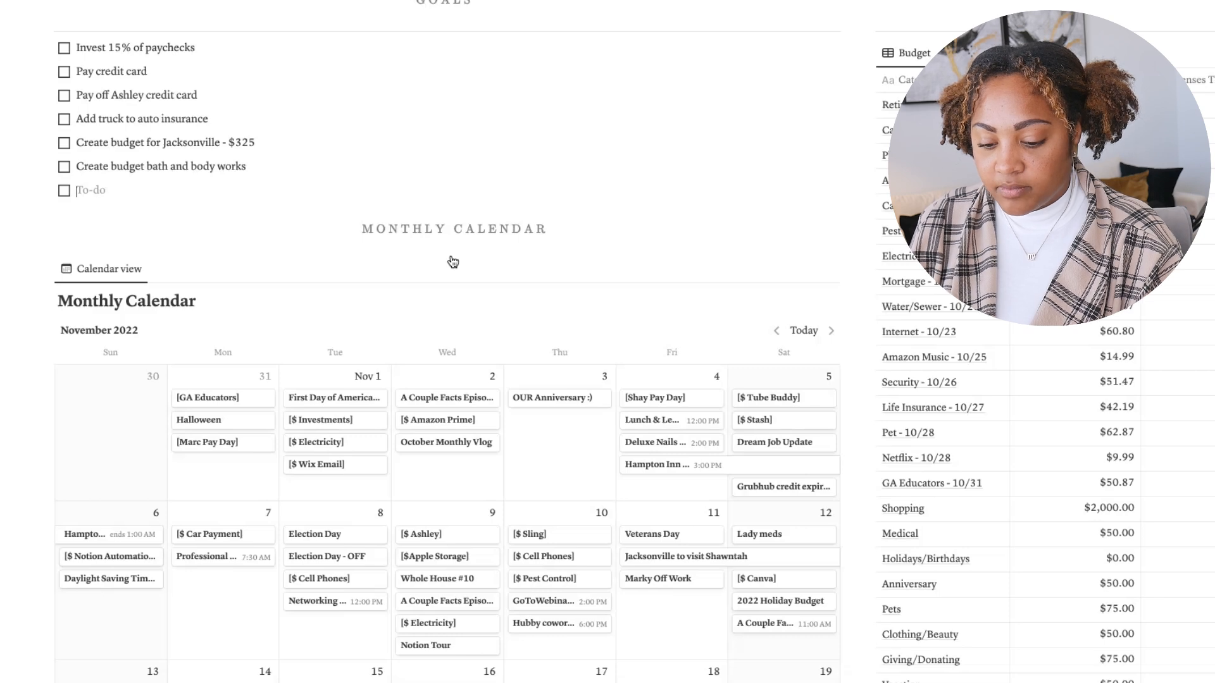
Add a seventh to-do under Goals reading "Stick to anniversary budget", followed by an empty to-do
text(Stick to)
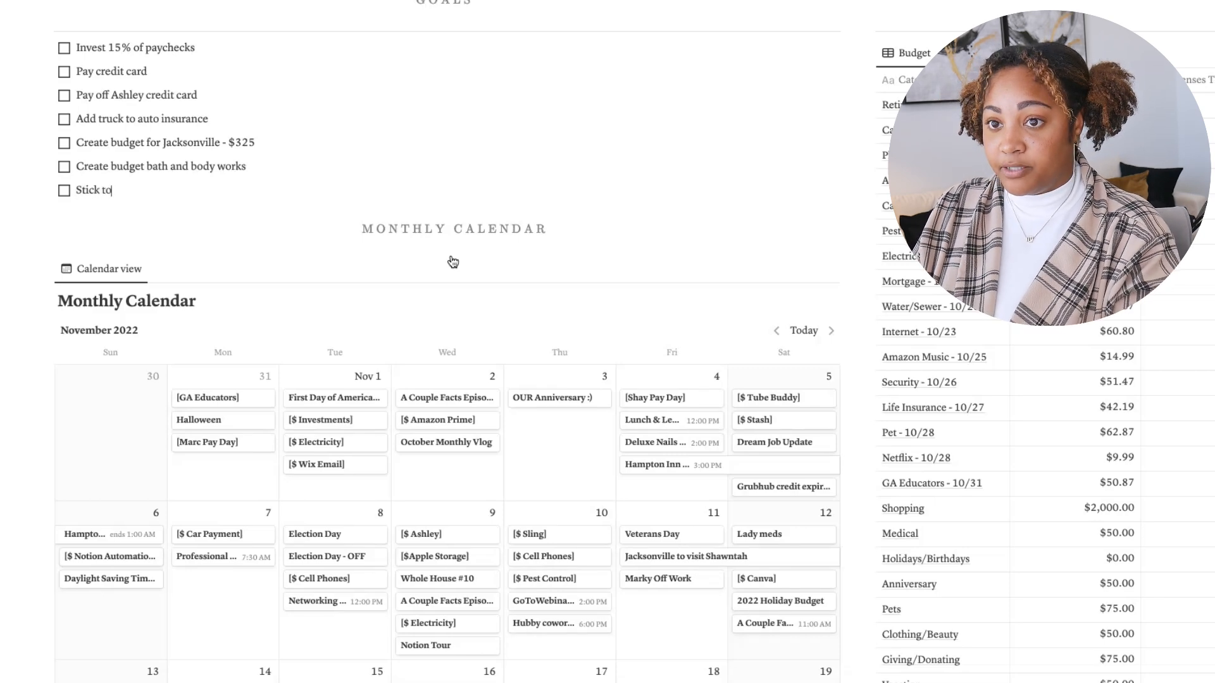
text( anniver)
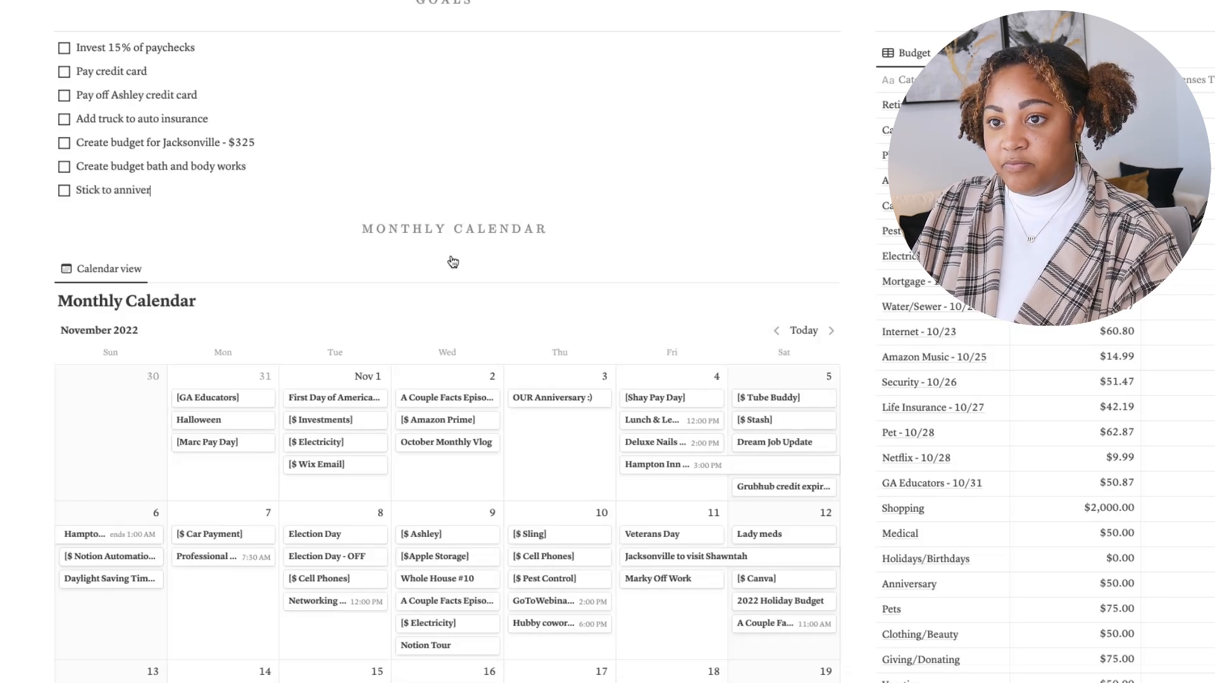
text(sary budget)
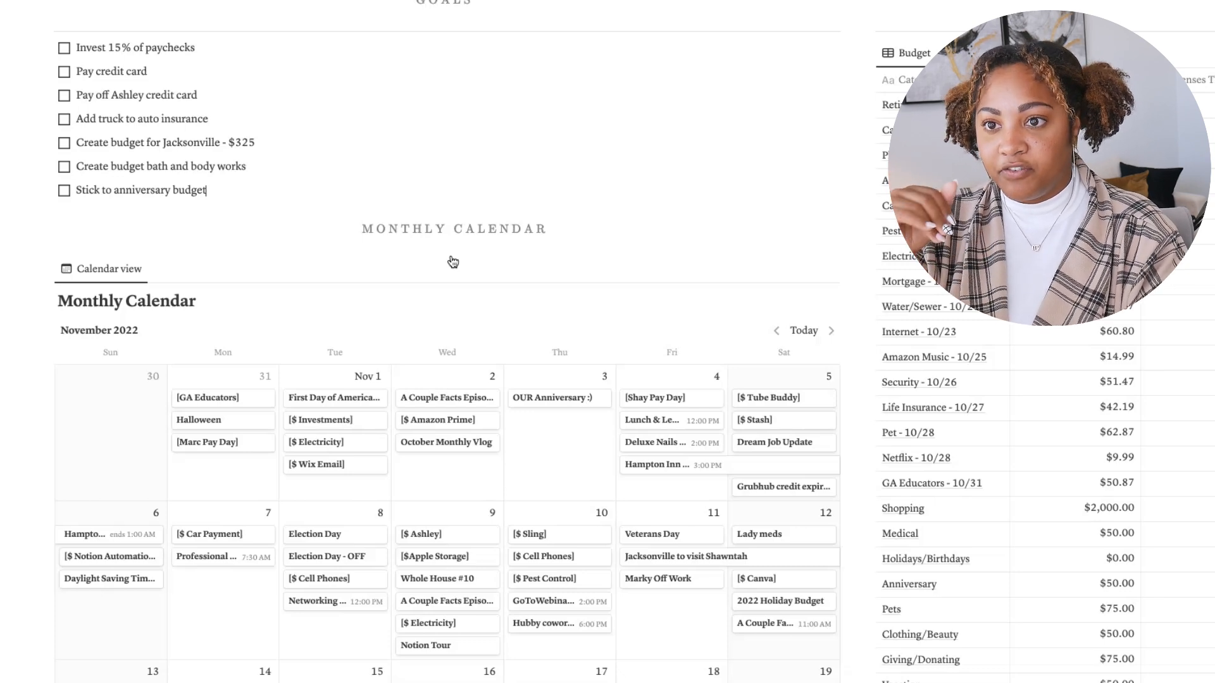
key(Return)
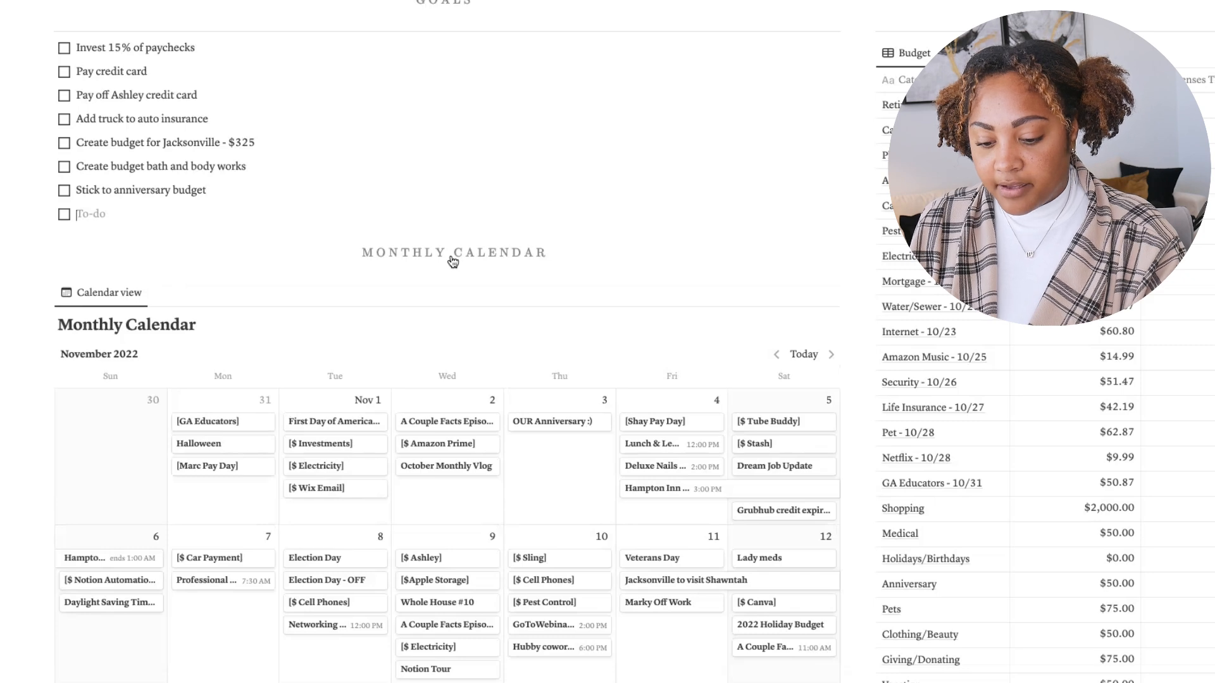
Add an eighth to-do under Goals reading "Create holiday budget", followed by an empty to-do
text(Crate)
key(BackSpace)
key(BackSpace)
key(BackSpace)
text(eate holiday budget)
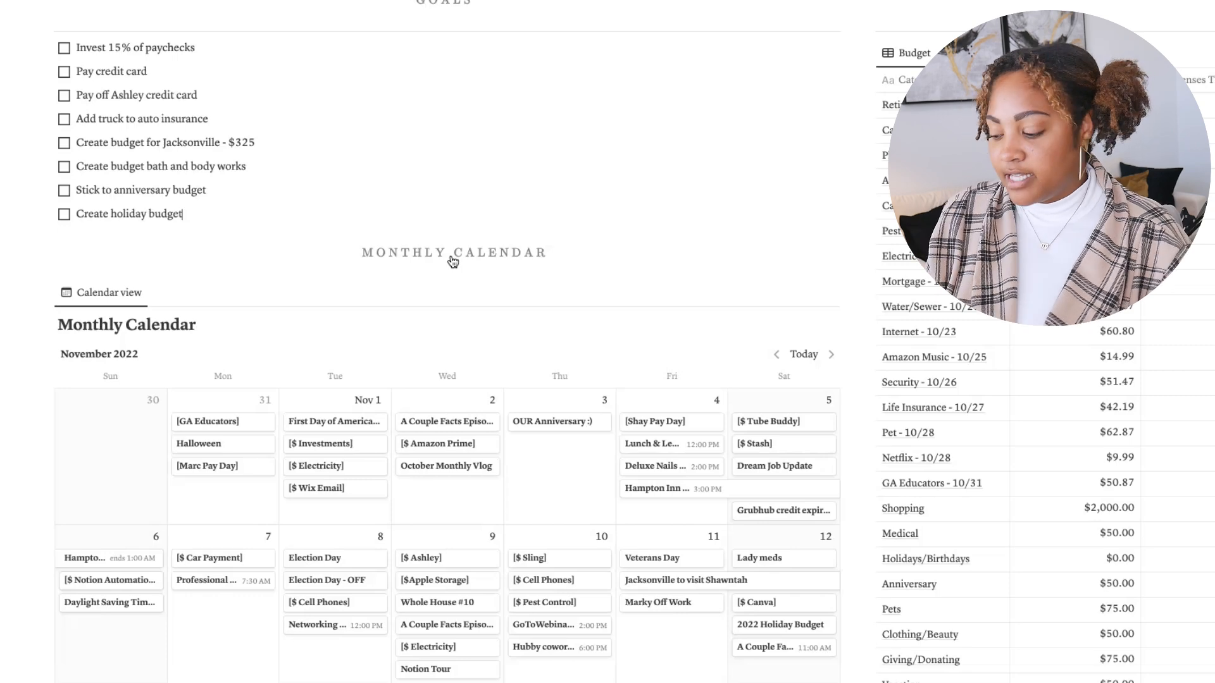
key(Return)
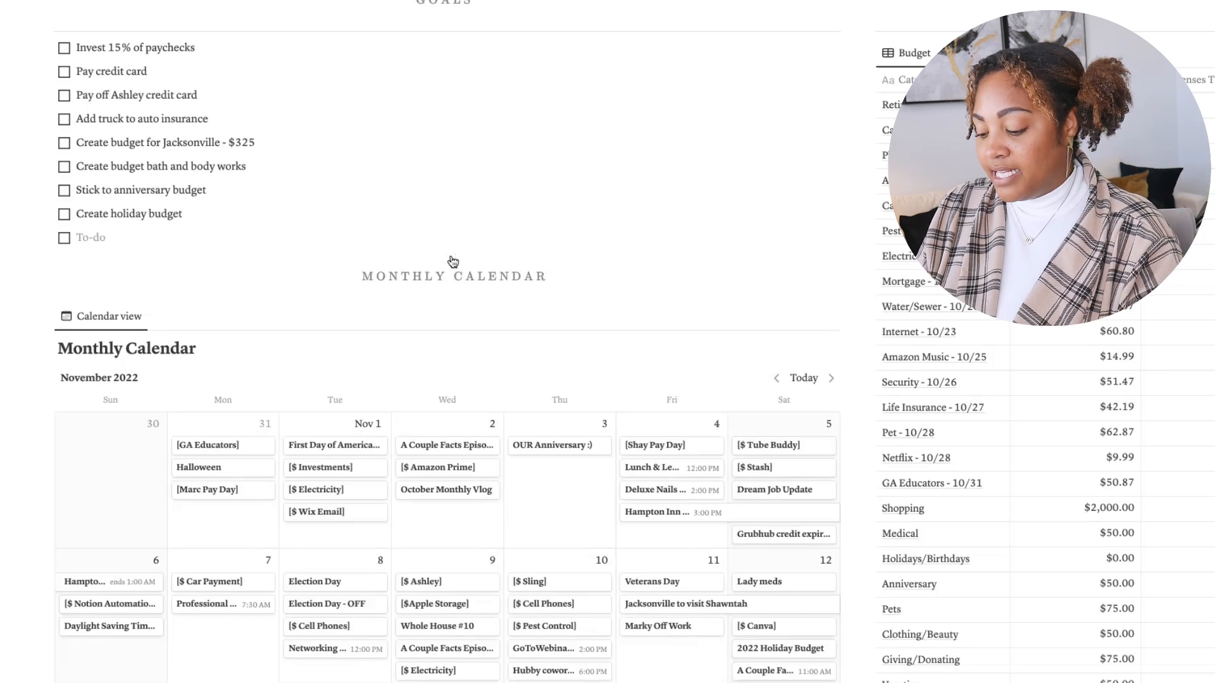
Add a ninth to-do under Goals reading "Begin Christmas shopping", followed by an empty to-do
text(Bi)
key(BackSpace)
key(BackSpace)
text(Begin Chrims)
key(BackSpace)
key(BackSpace)
text(stmas shopping)
key(Return)
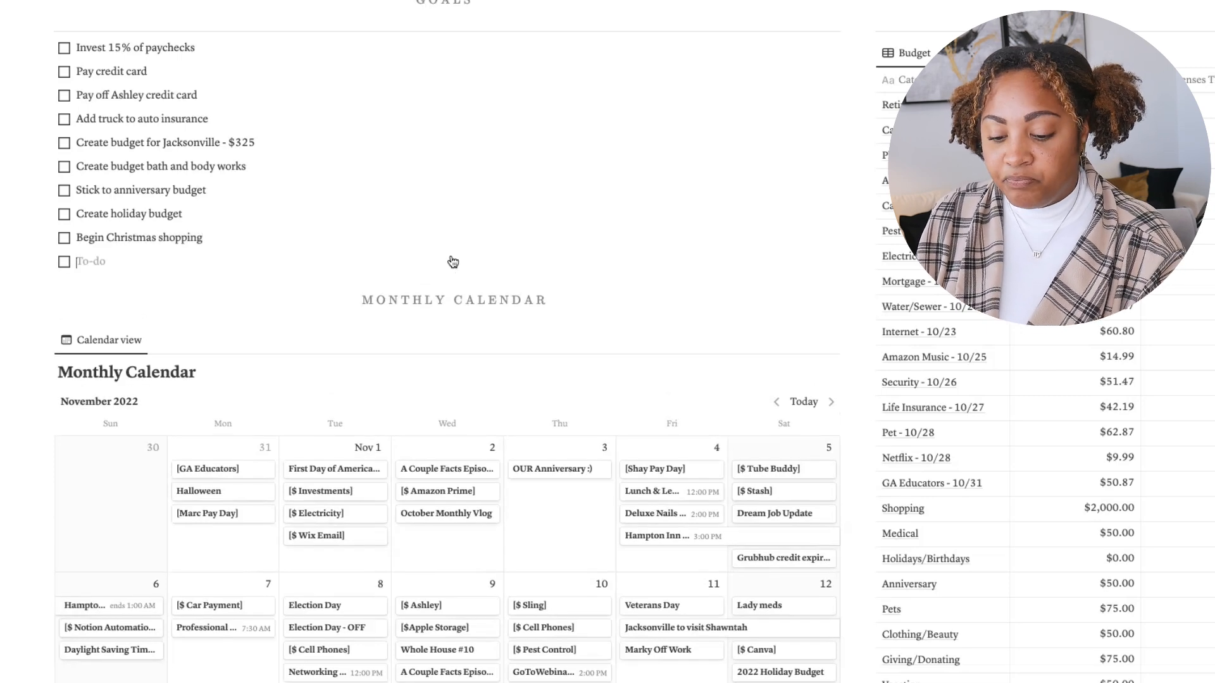
Add a tenth to-do under Goals reading "Order college gear", followed by an empty to-do
text(Order collegfe)
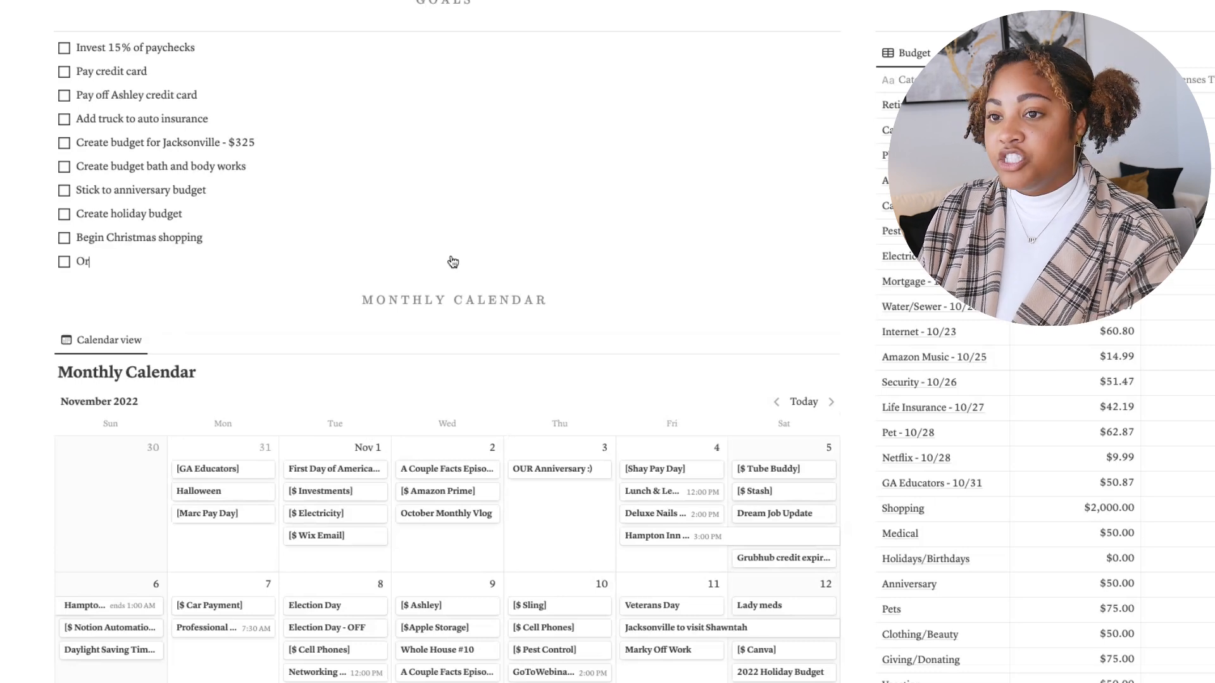
key(BackSpace)
key(BackSpace)
text(er college gear)
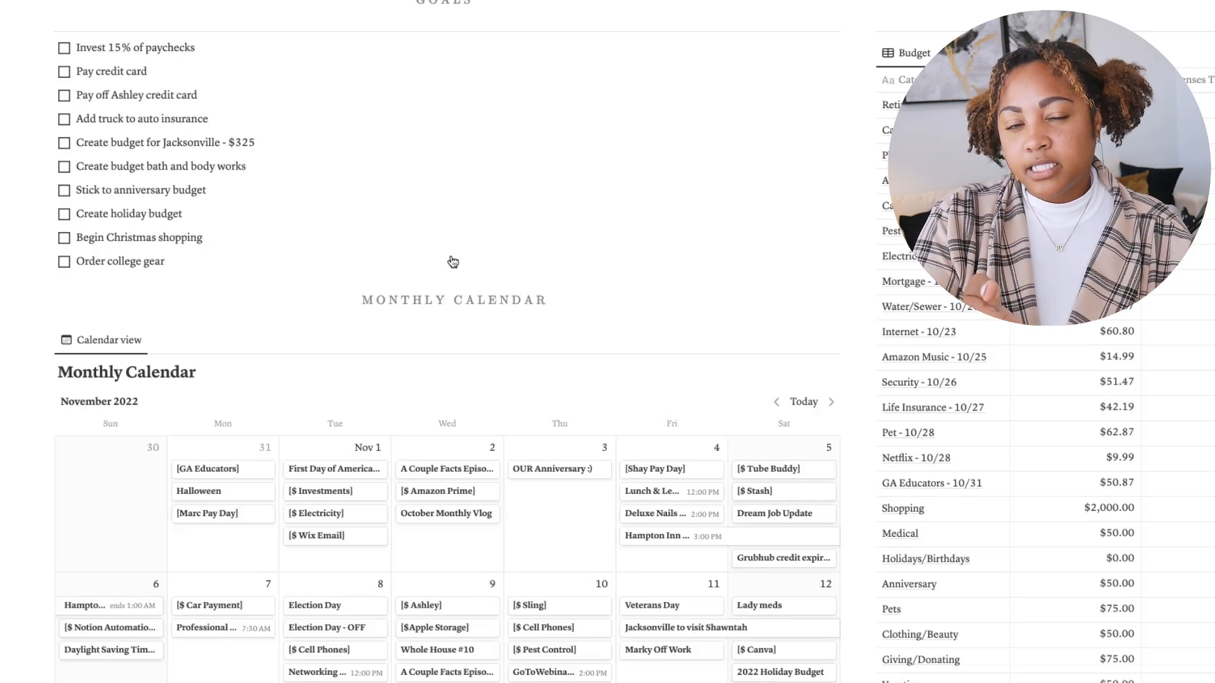
key(Return)
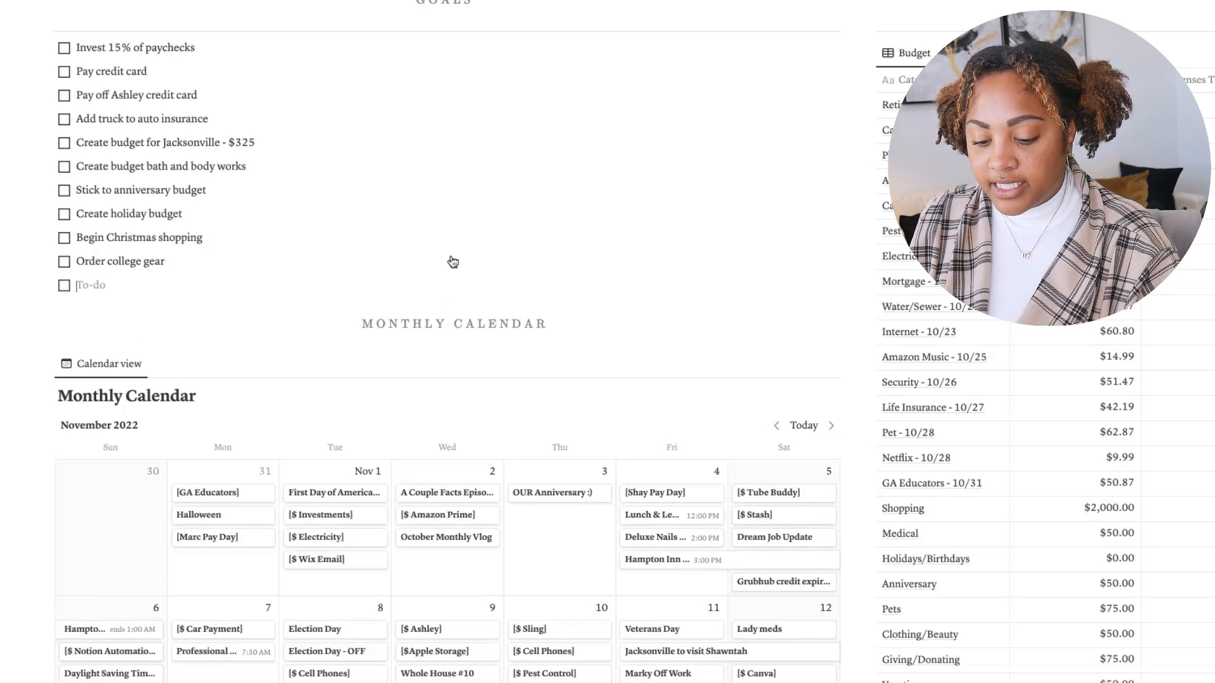
Add an eleventh to-do under Goals reading "Stop investments for November", followed by an empty to-do
text(Stop investments)
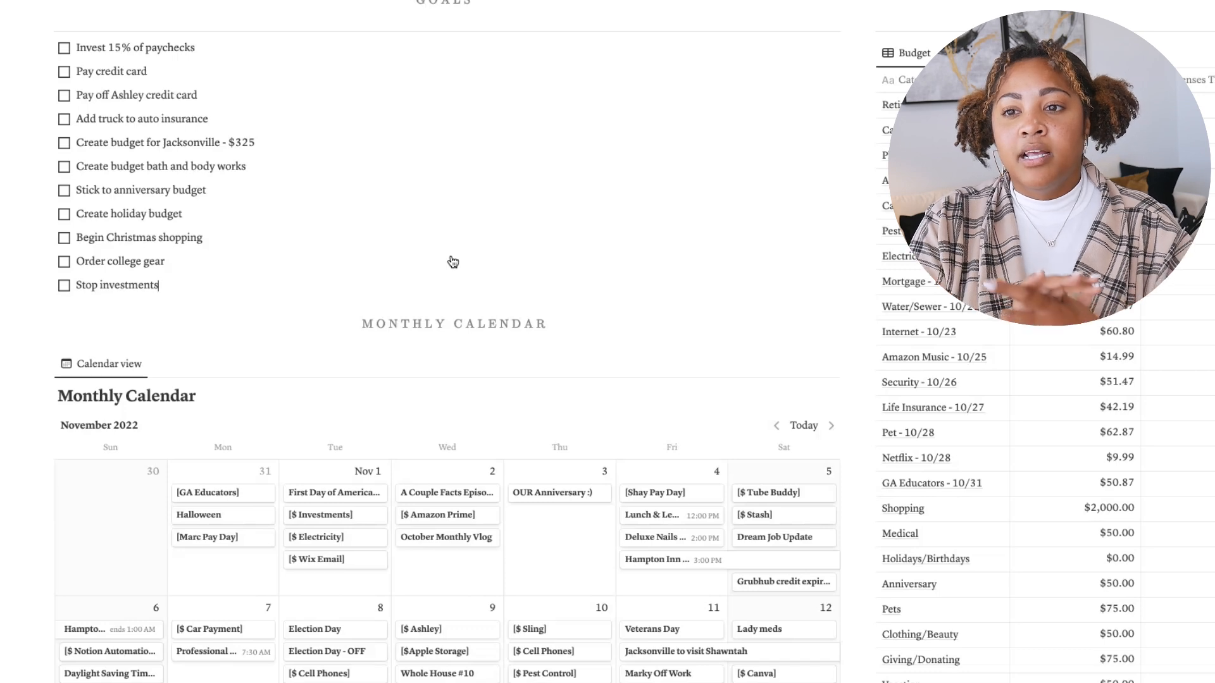
key(BackSpace)
text(November)
key(Return)
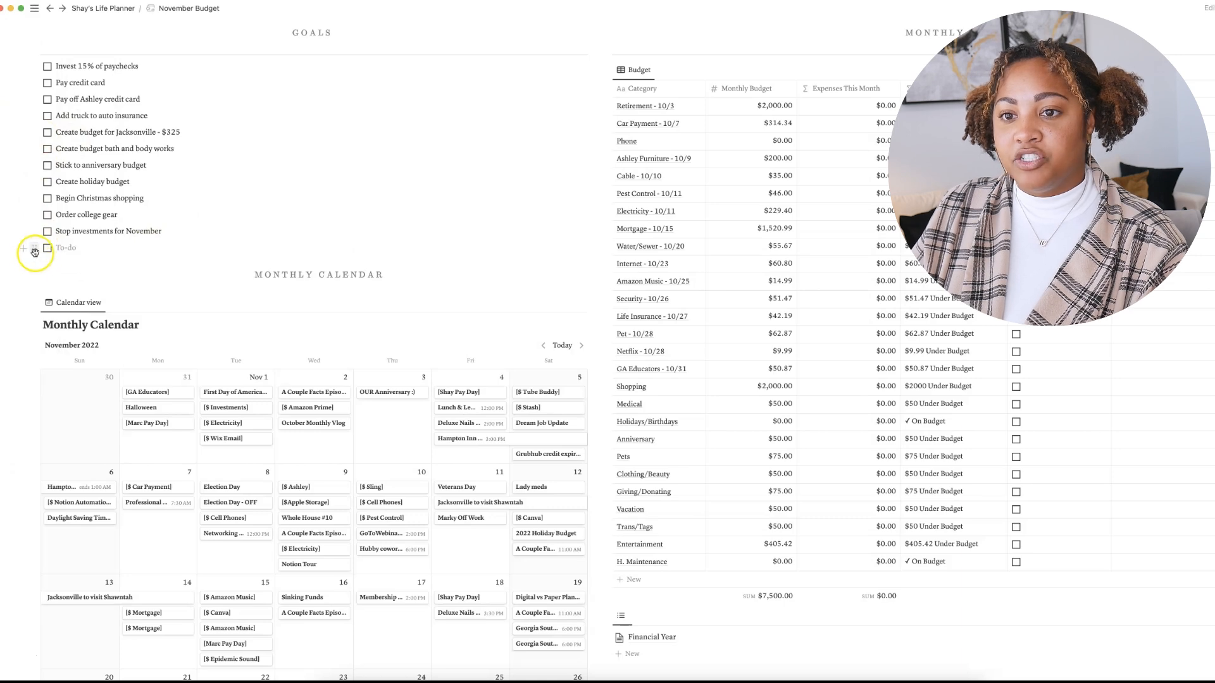
click(34, 249)
click(72, 186)
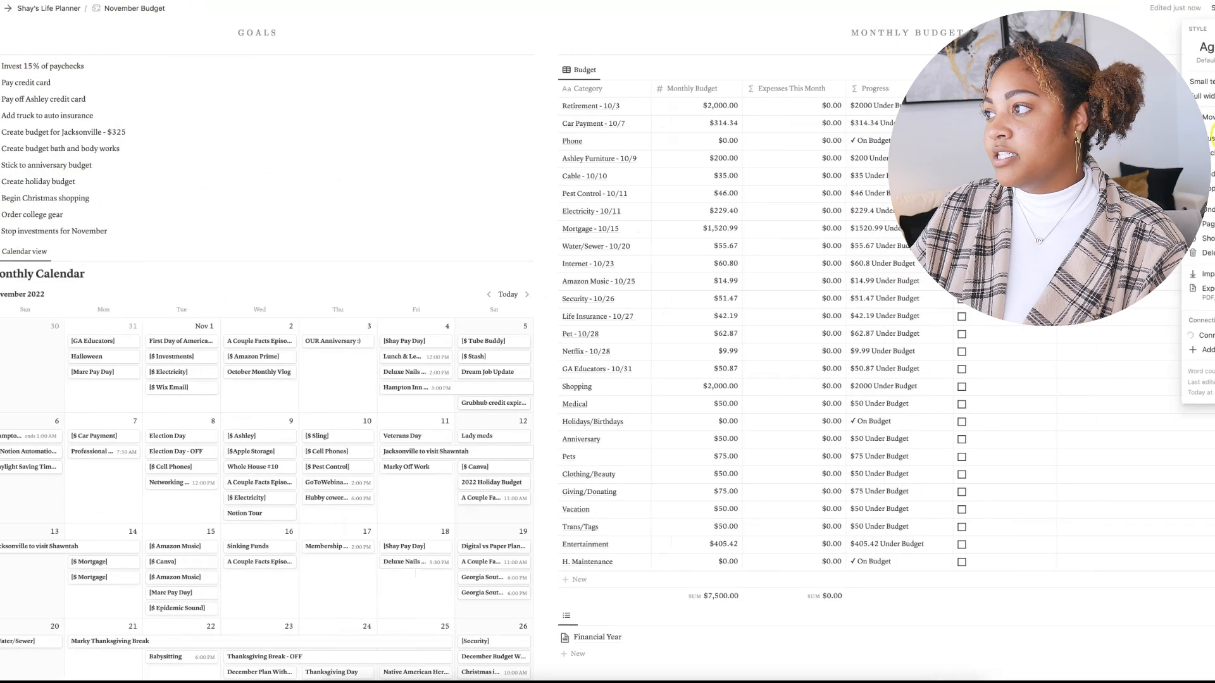
key(ctrl+z)
key(ctrl+z)
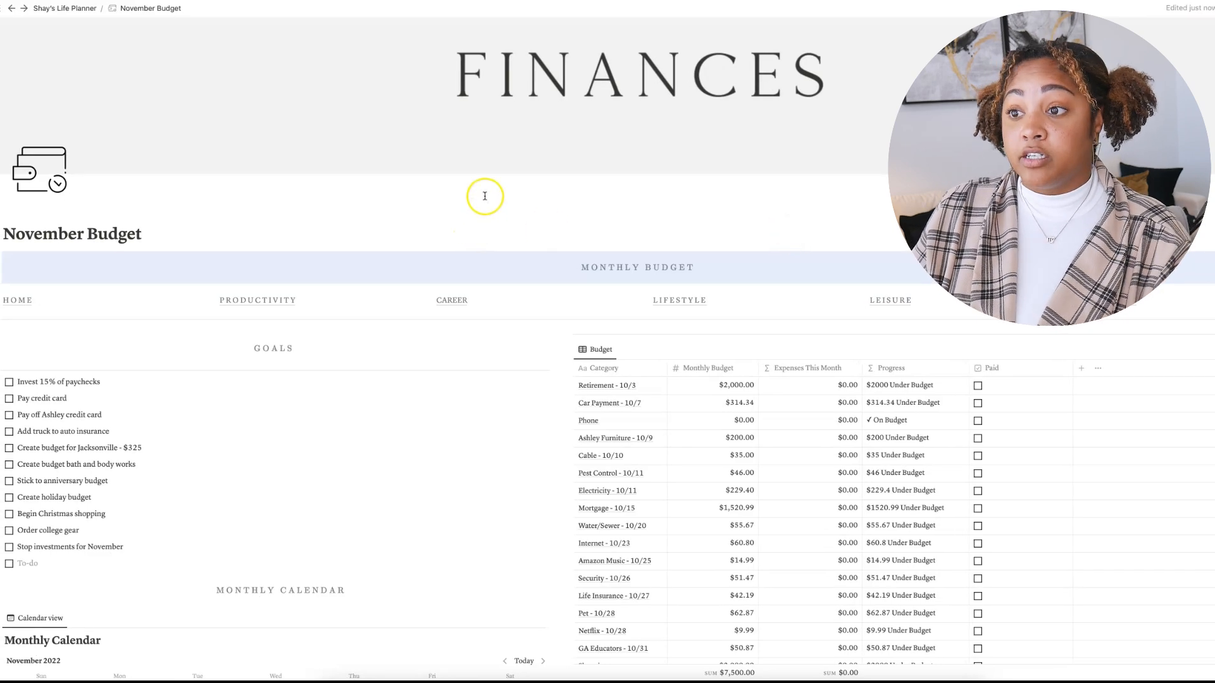
click(399, 266)
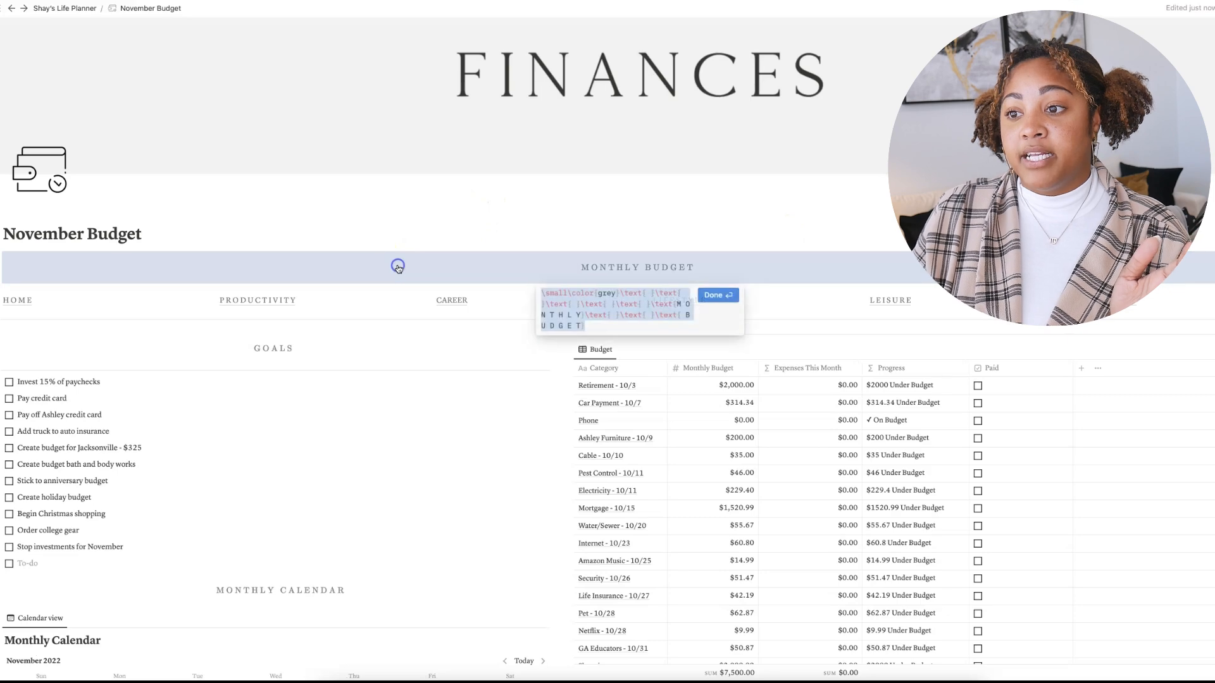
click(696, 16)
scroll(539, 111, down, 3)
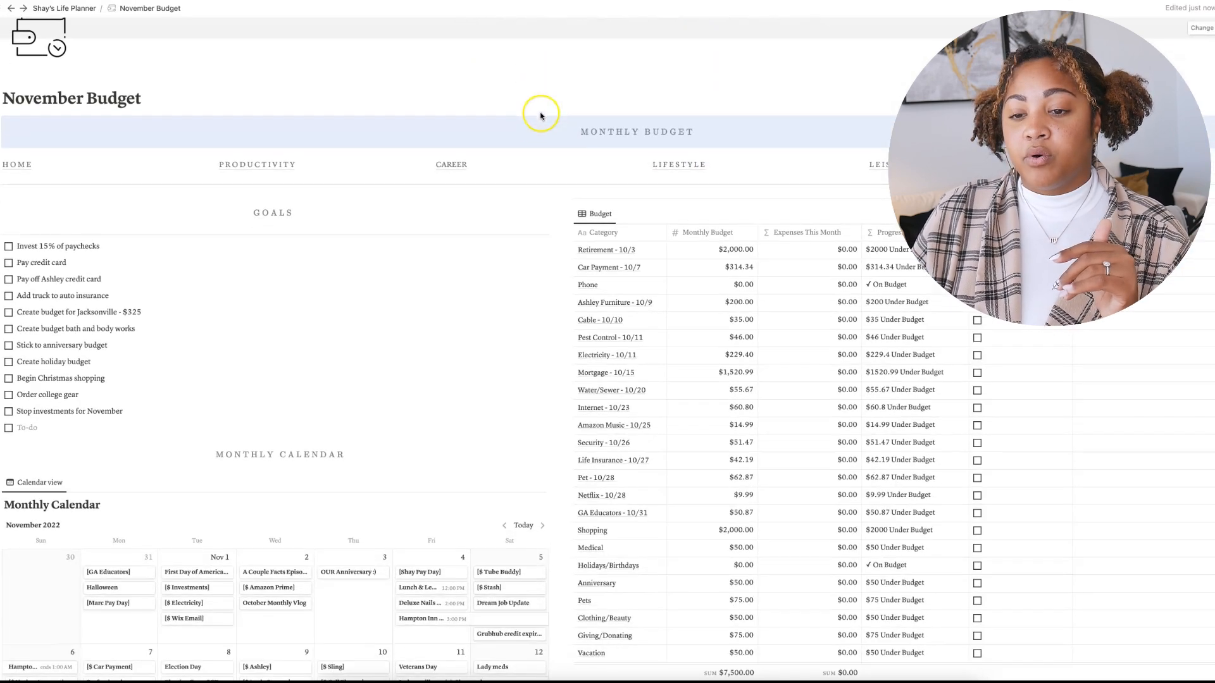
Remove the empty to-do below "Stop investments for November" at the end of the Goals list
click(9, 447)
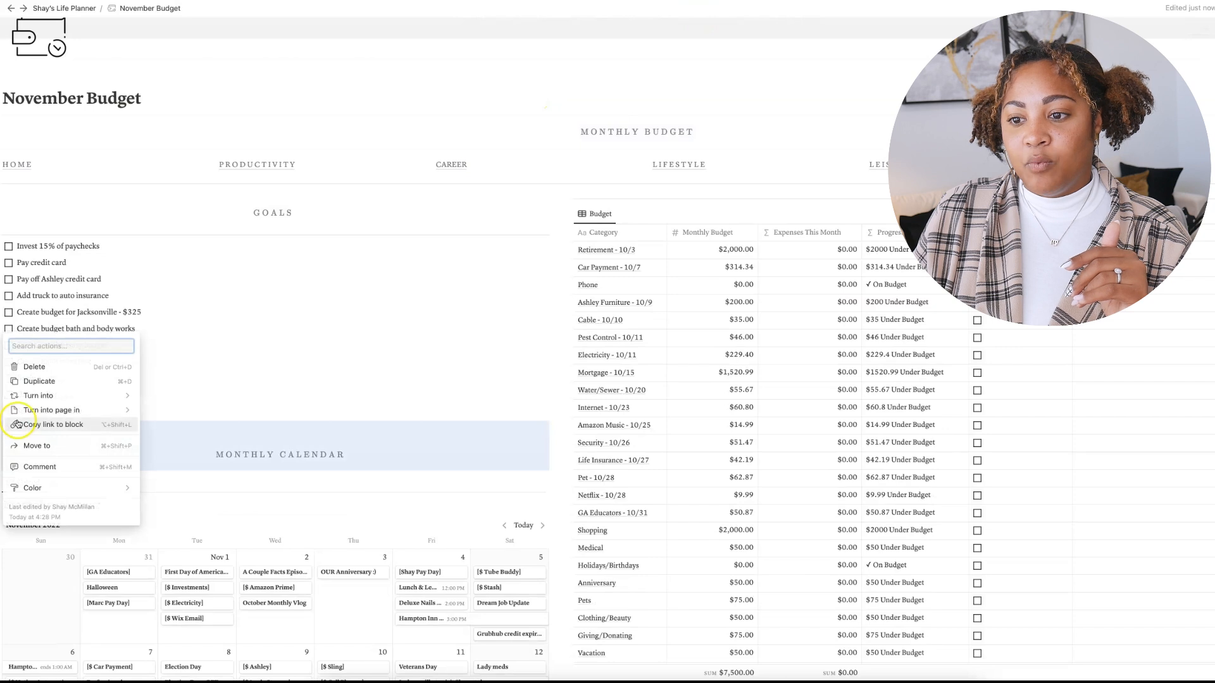
key(Escape)
click(54, 427)
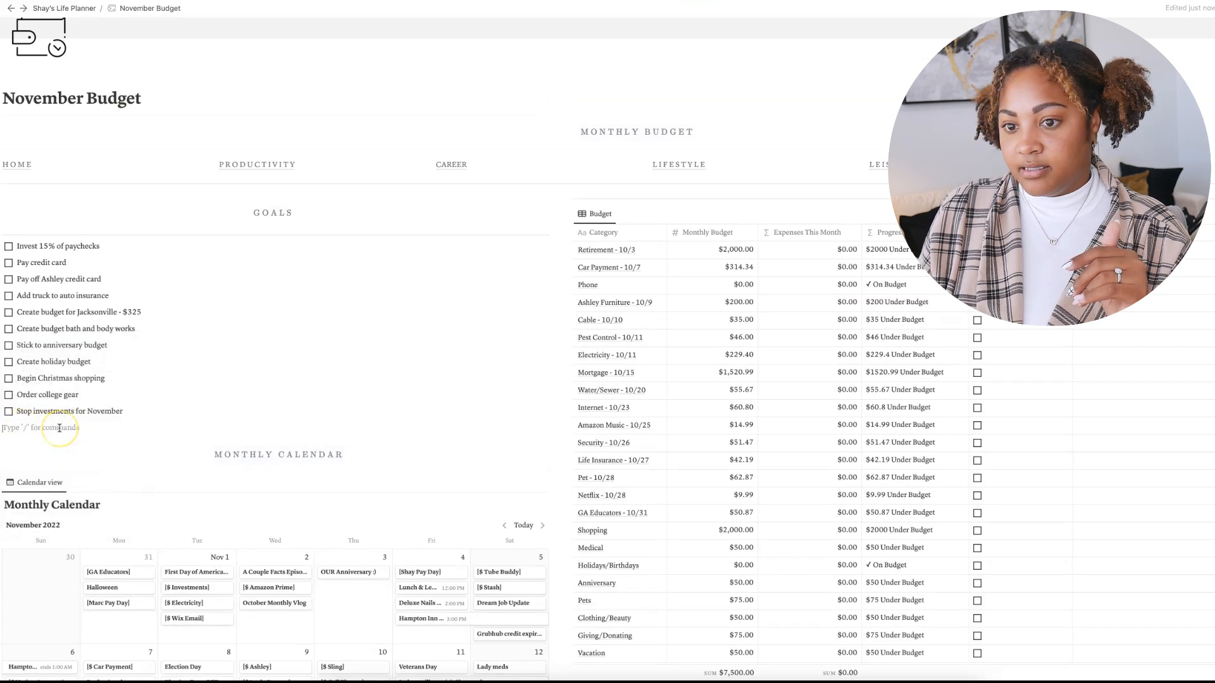
key(BackSpace)
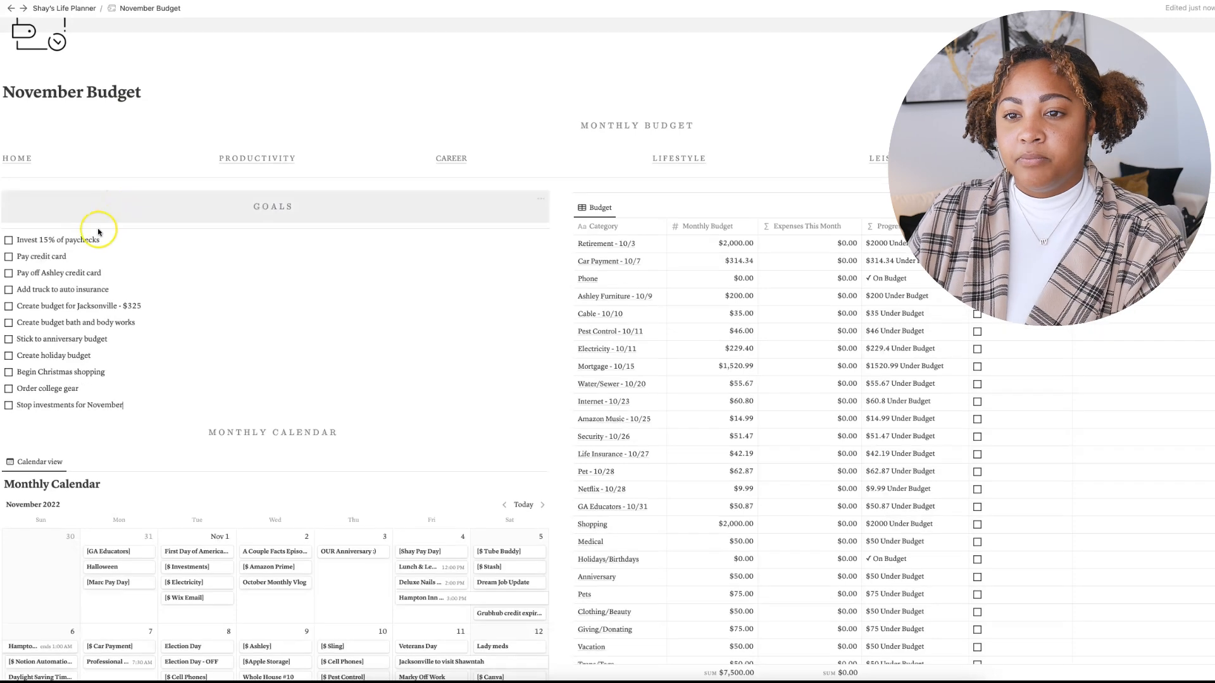
Reword the second to-do under Goals as "Pay monthly credit card bill"
click(184, 272)
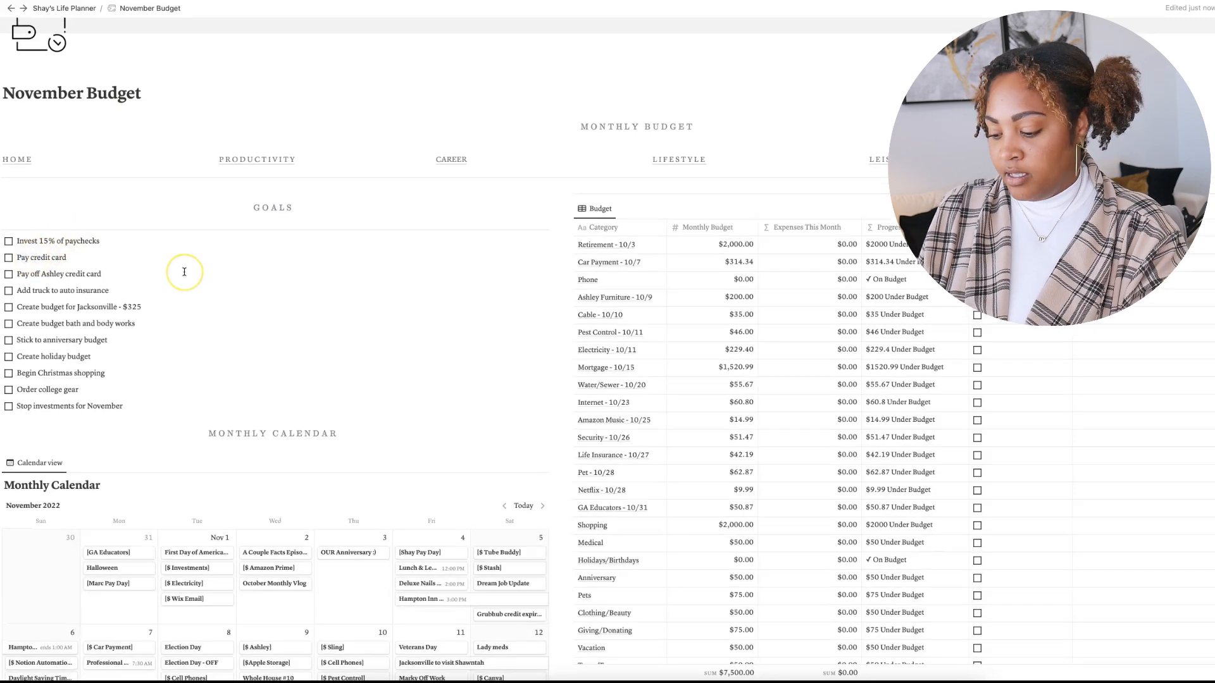
text(monthly)
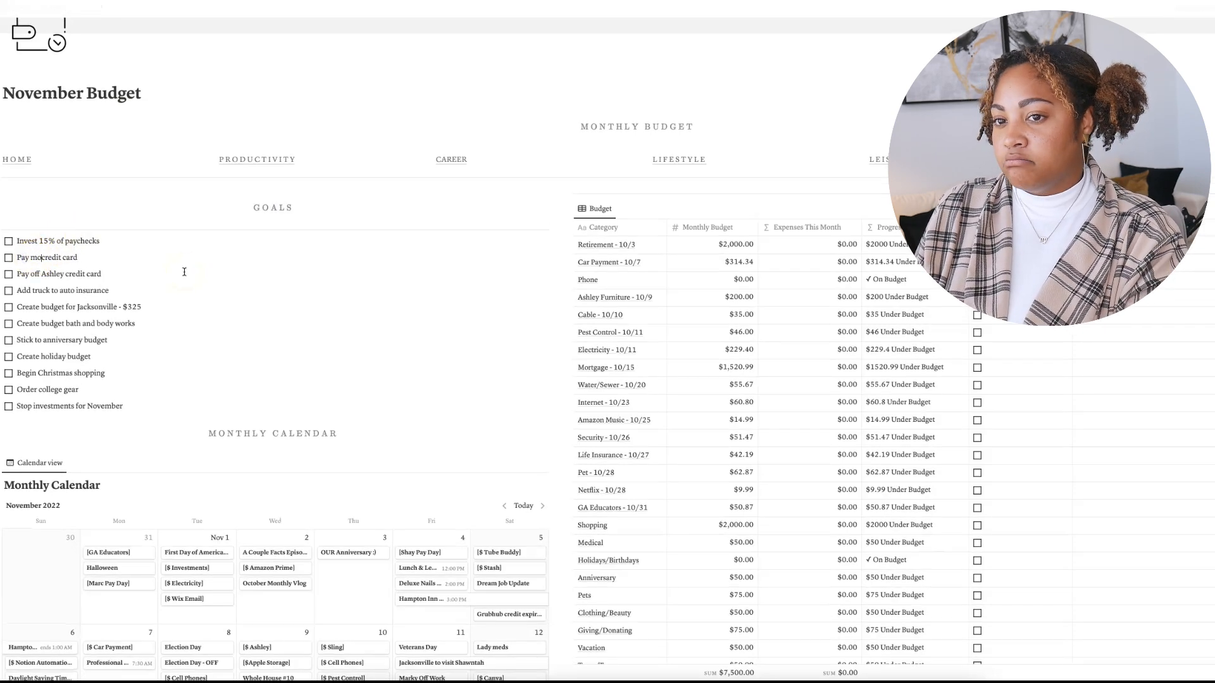
click(144, 254)
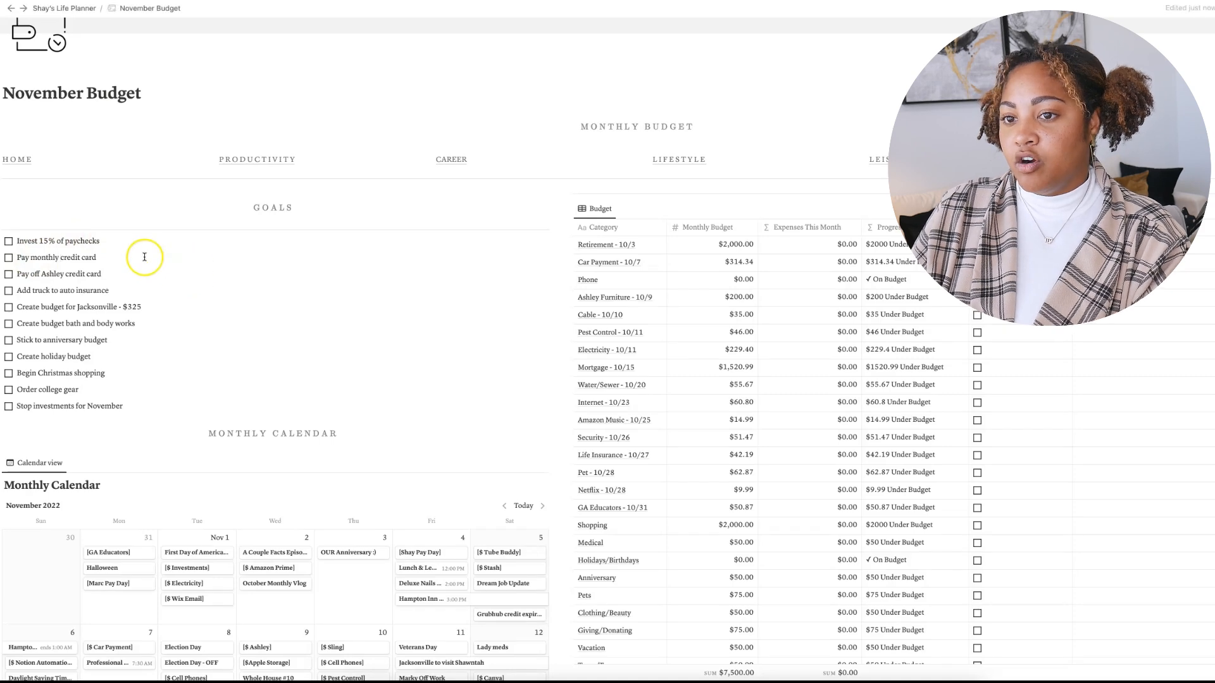
text(bill)
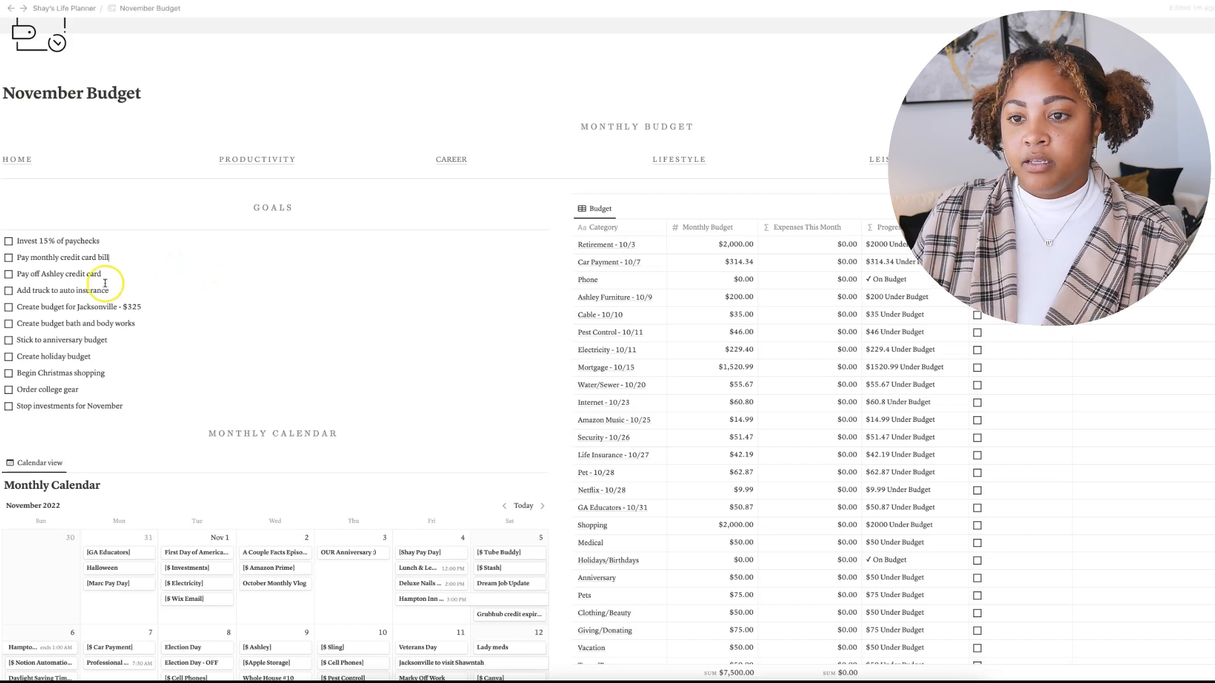
Reword the sixth to-do under Goals as "Create budget for bath and body works"
text(for)
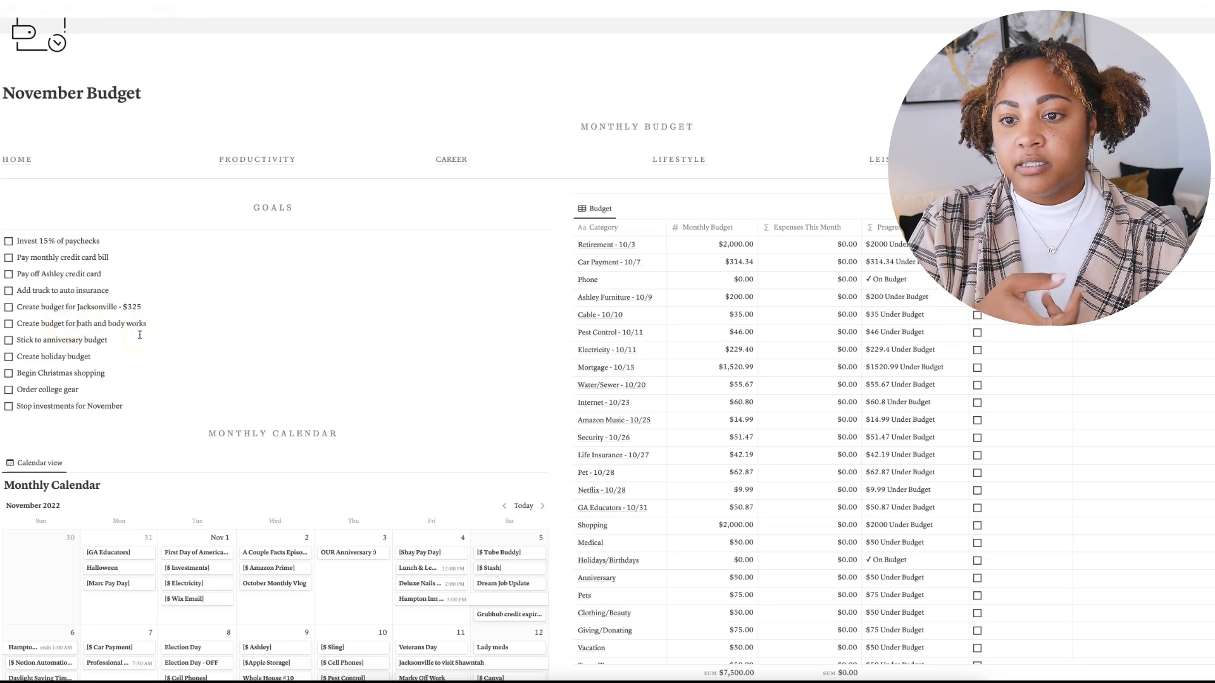
click(127, 340)
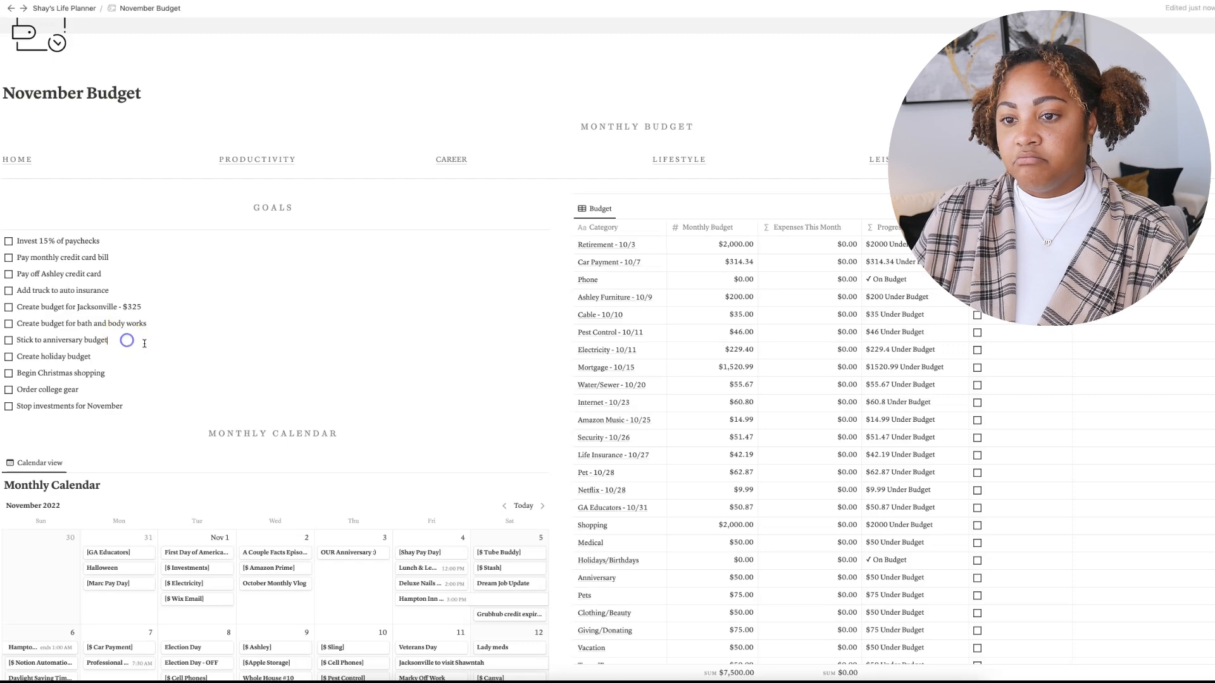
scroll(144, 343, down, 2)
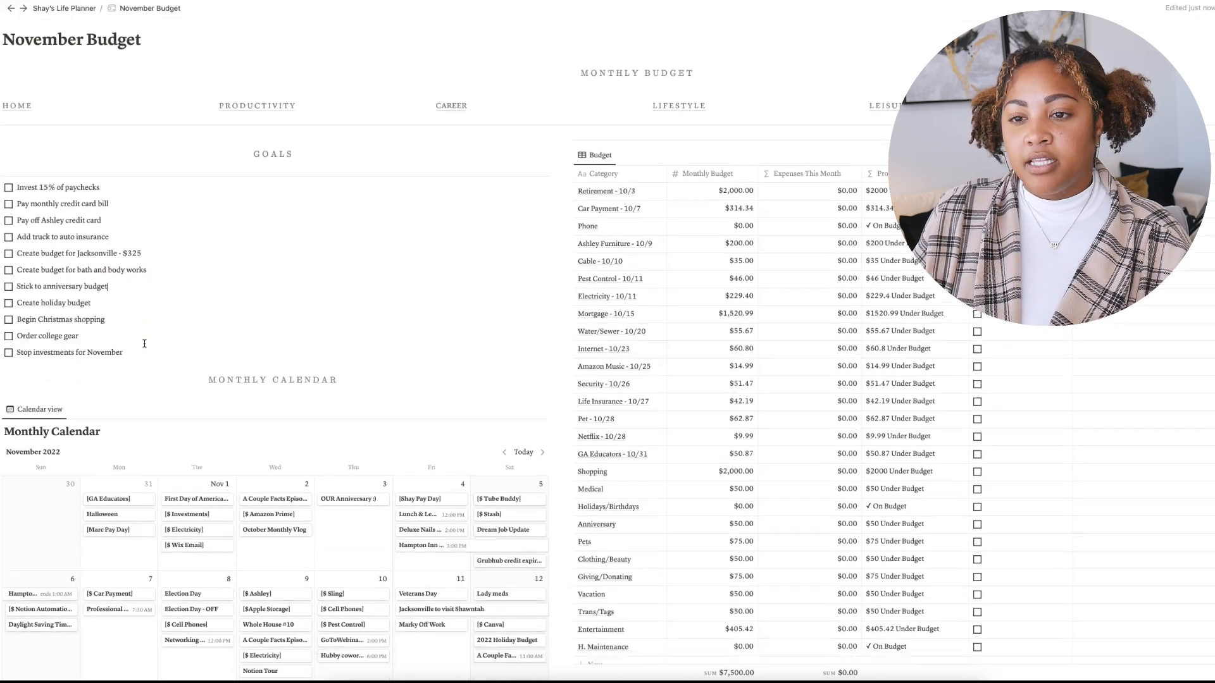
scroll(145, 344, down, 1)
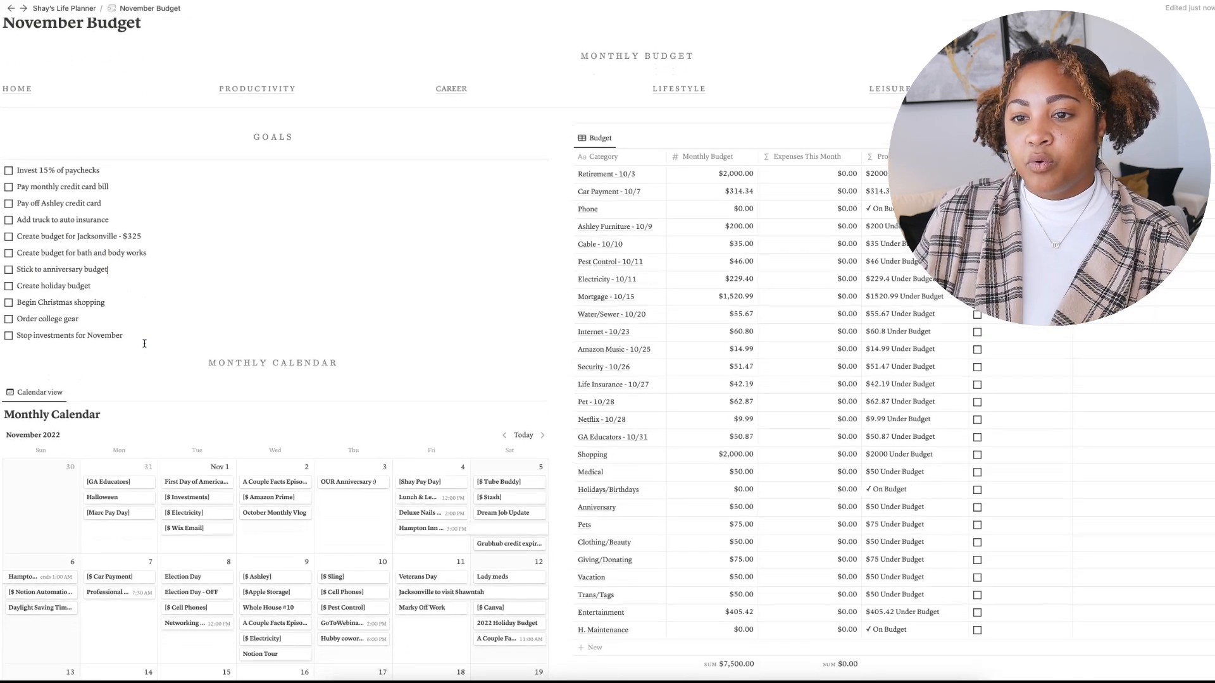
scroll(144, 344, down, 1)
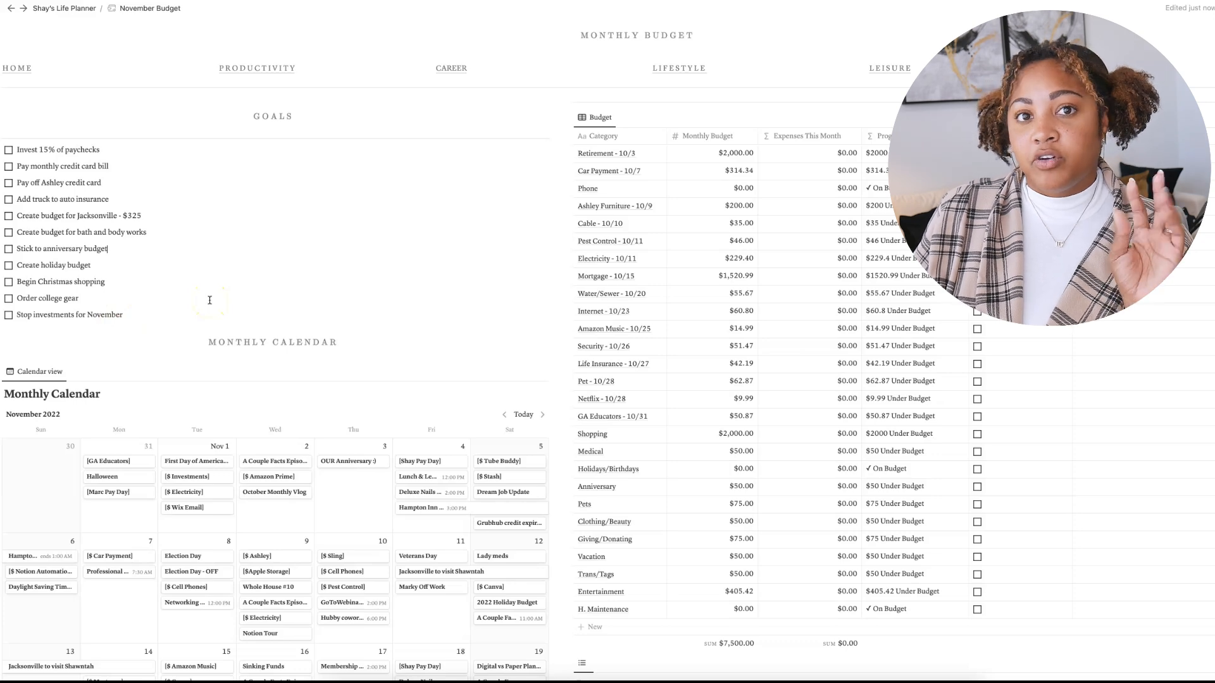
scroll(209, 300, down, 3)
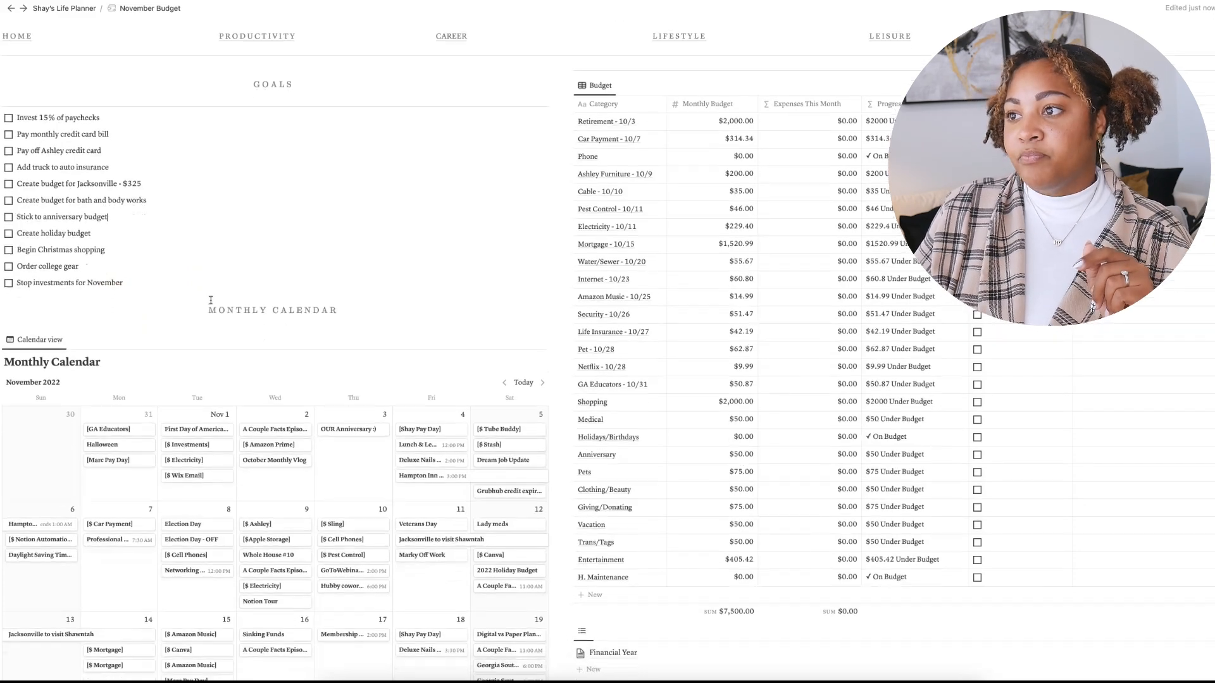
scroll(211, 300, down, 1)
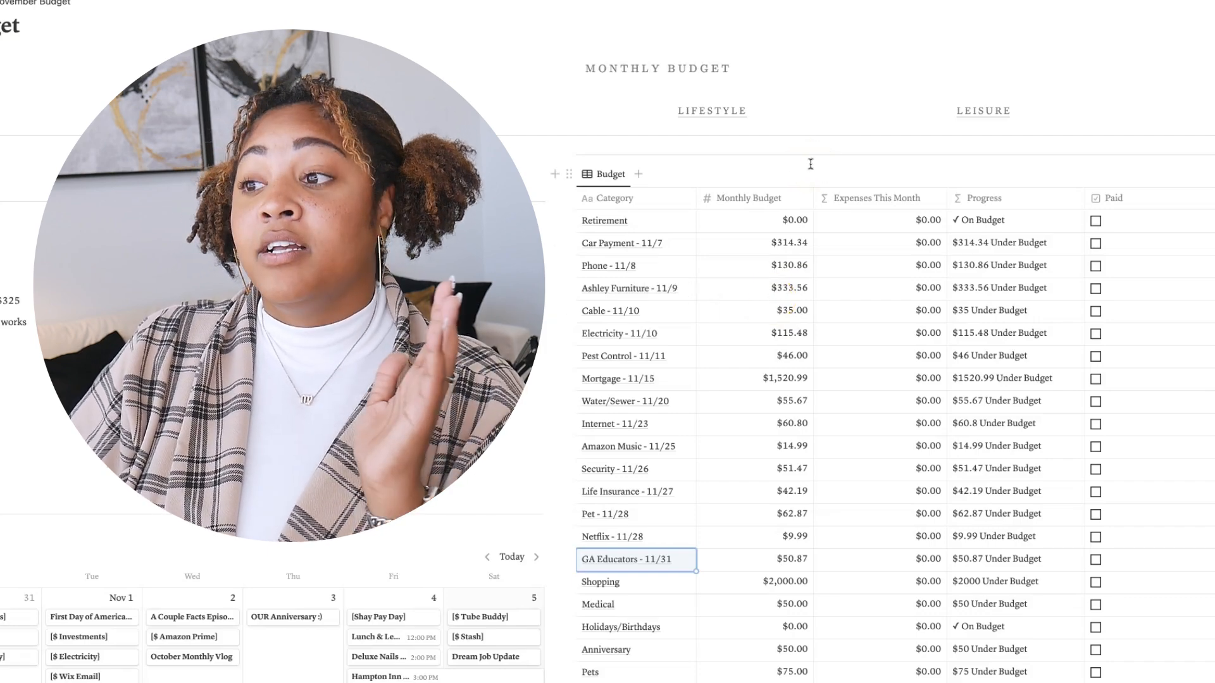
Set the Monthly Budget of Water/Sewer - 11/20 in the Budget table to $60
scroll(810, 164, down, 2)
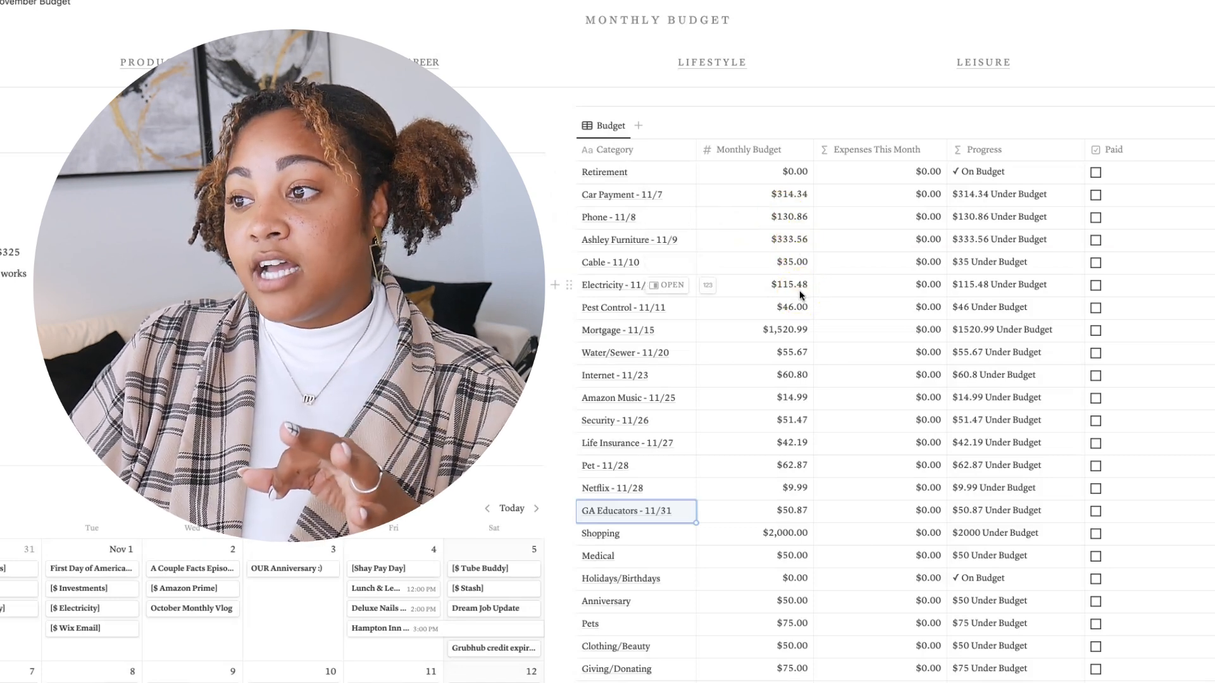
scroll(799, 290, down, 1)
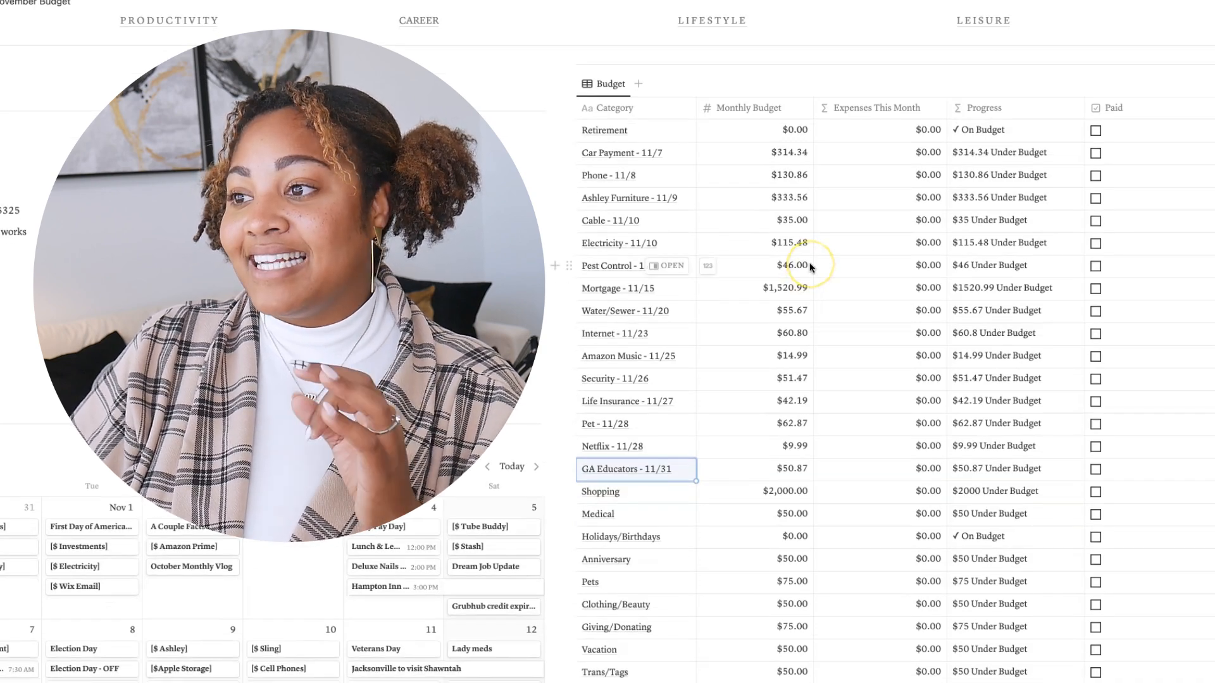
scroll(811, 267, down, 1)
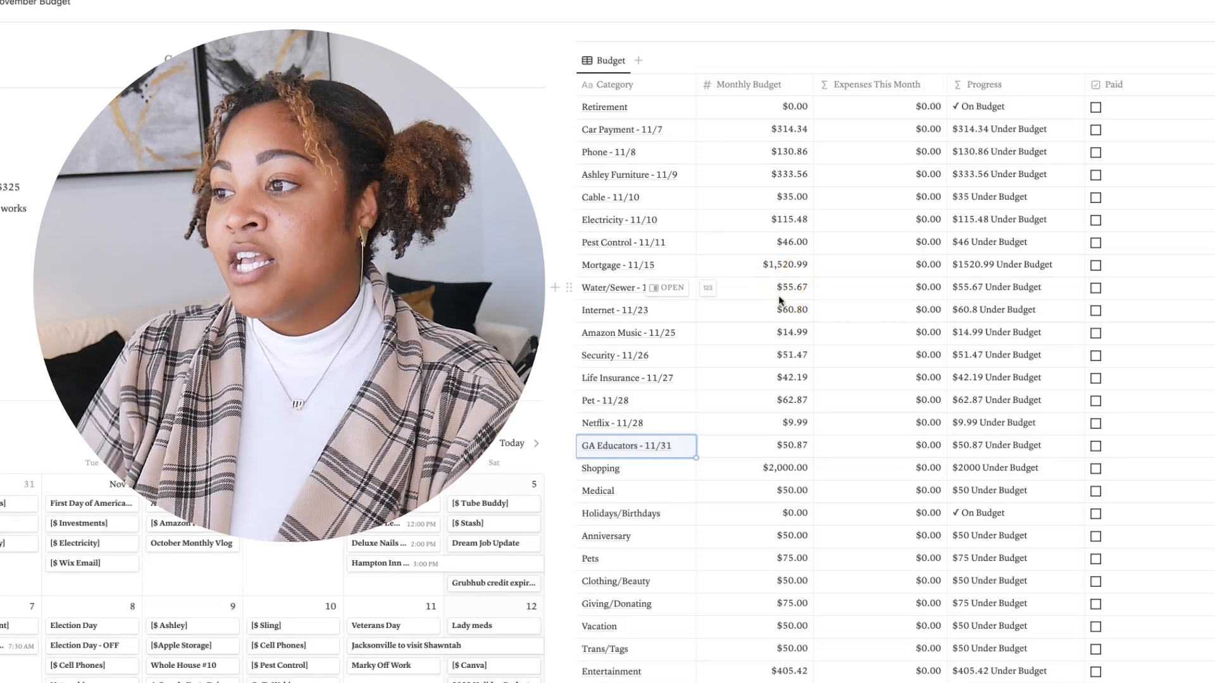
click(782, 289)
click(786, 286)
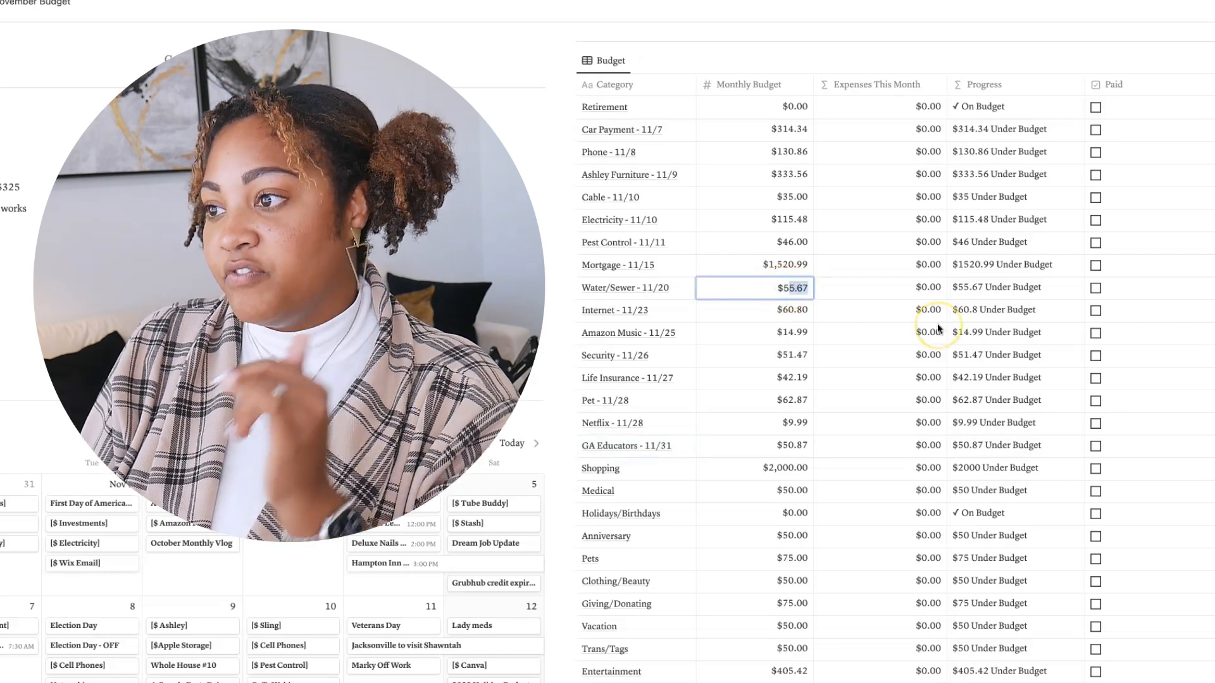
key(BackSpace)
key(BackSpace)
key(BackSpace)
key(BackSpace)
key(BackSpace)
text(60)
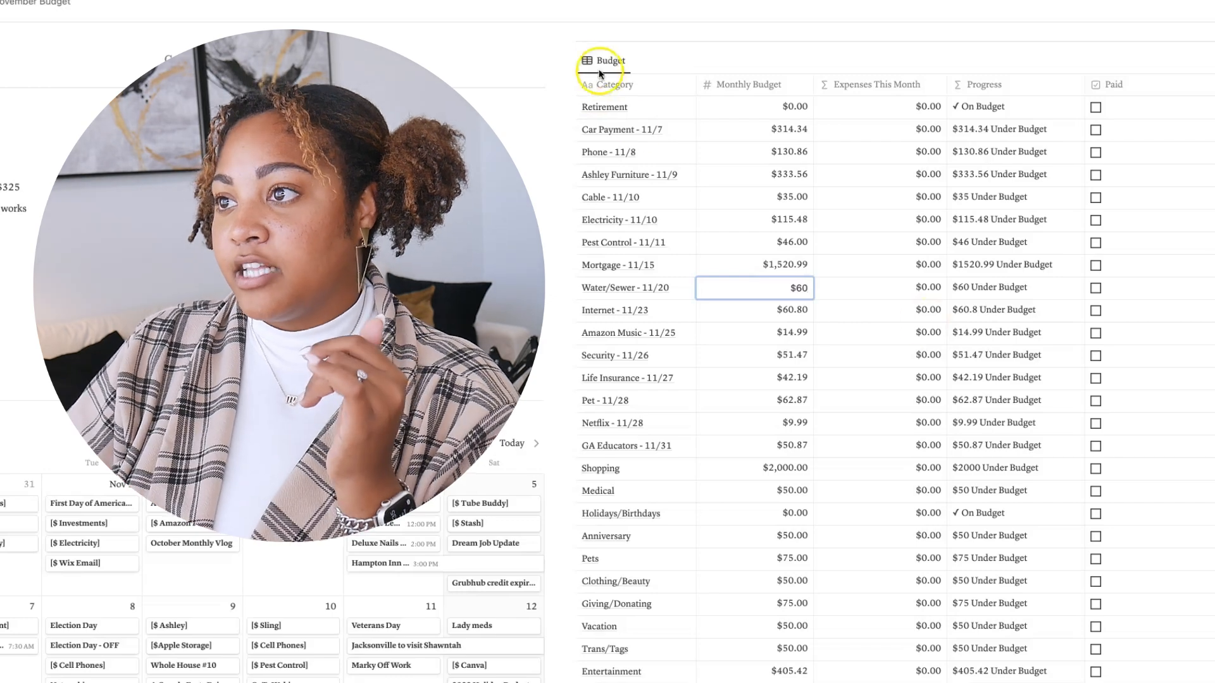
click(789, 310)
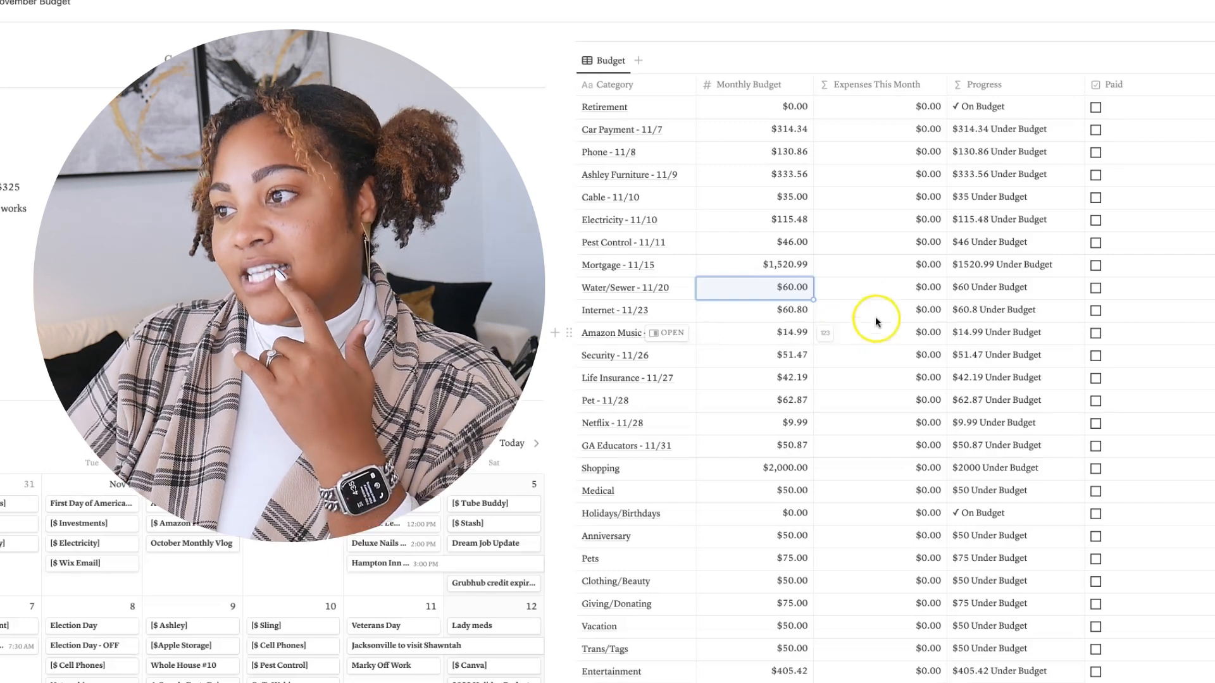
Set the Monthly Budget of Amazon Music - 11/25 to $15.99
click(789, 333)
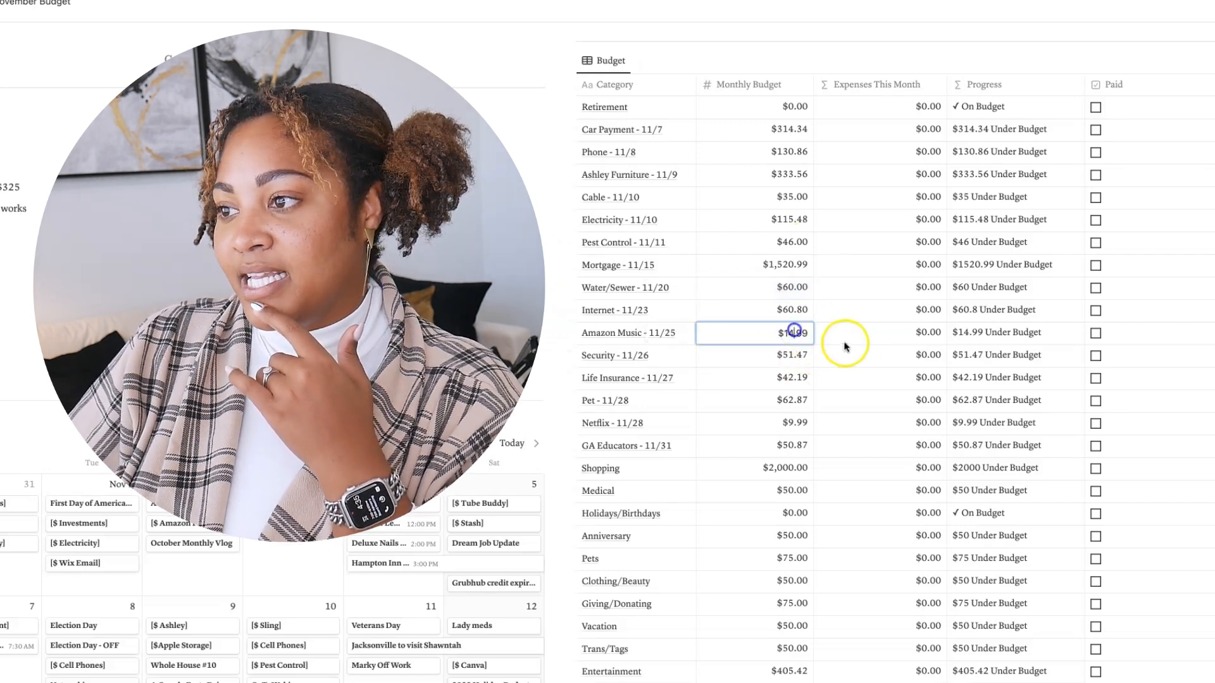
text(15.99)
key(Return)
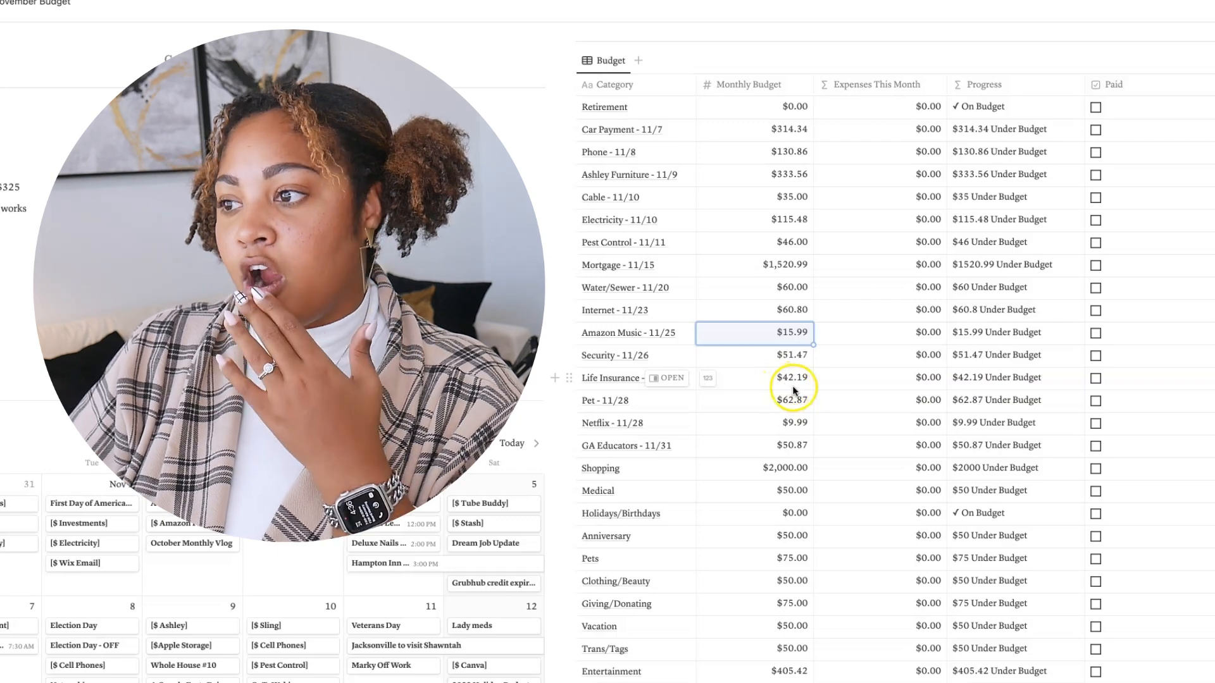
Set the Monthly Budget of GA Educators - 11/31 to $51.08
scroll(788, 379, down, 1)
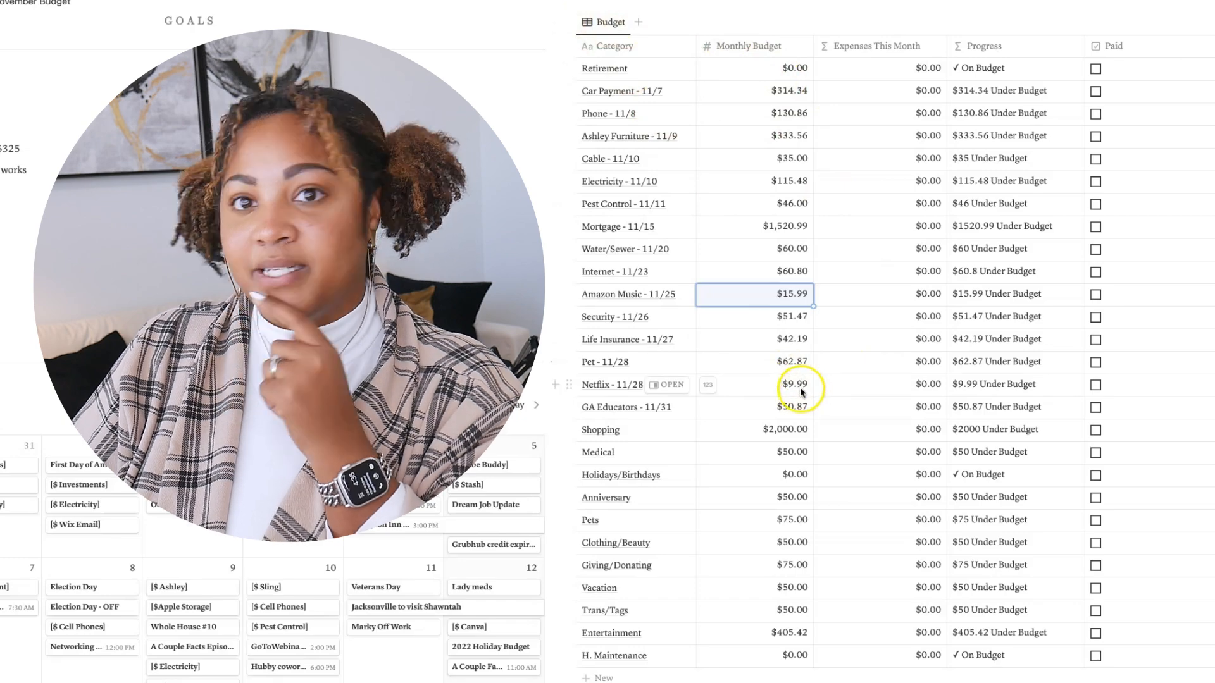
scroll(759, 399, down, 1)
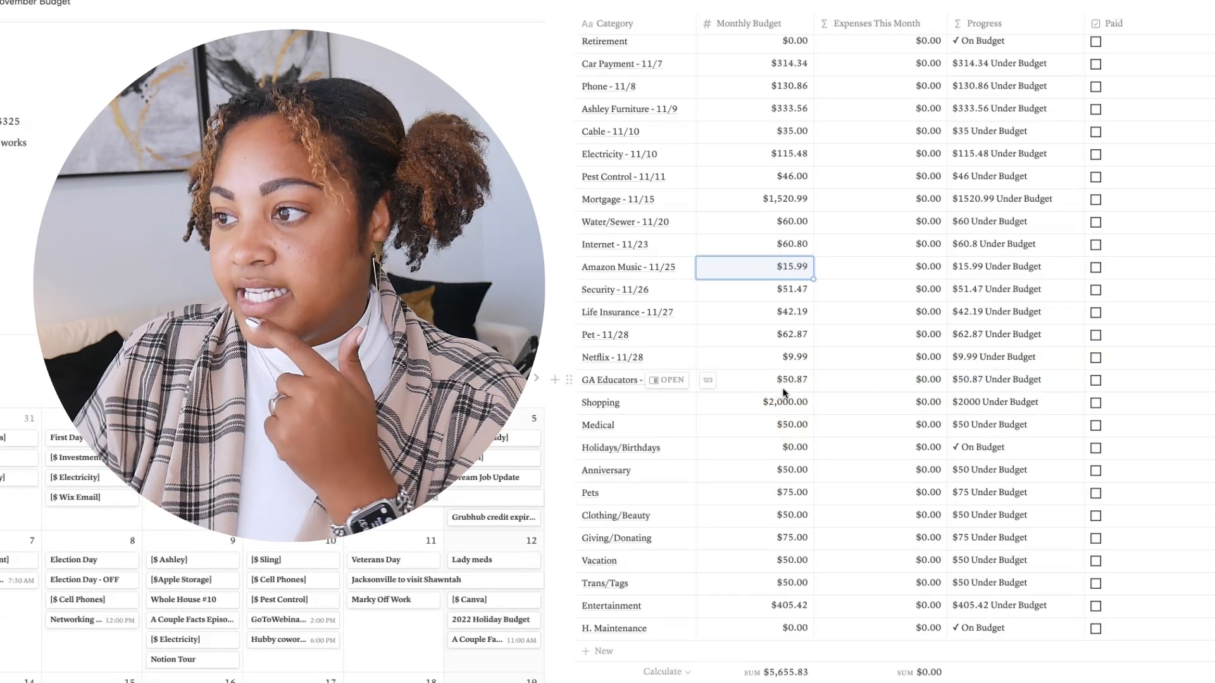
click(794, 375)
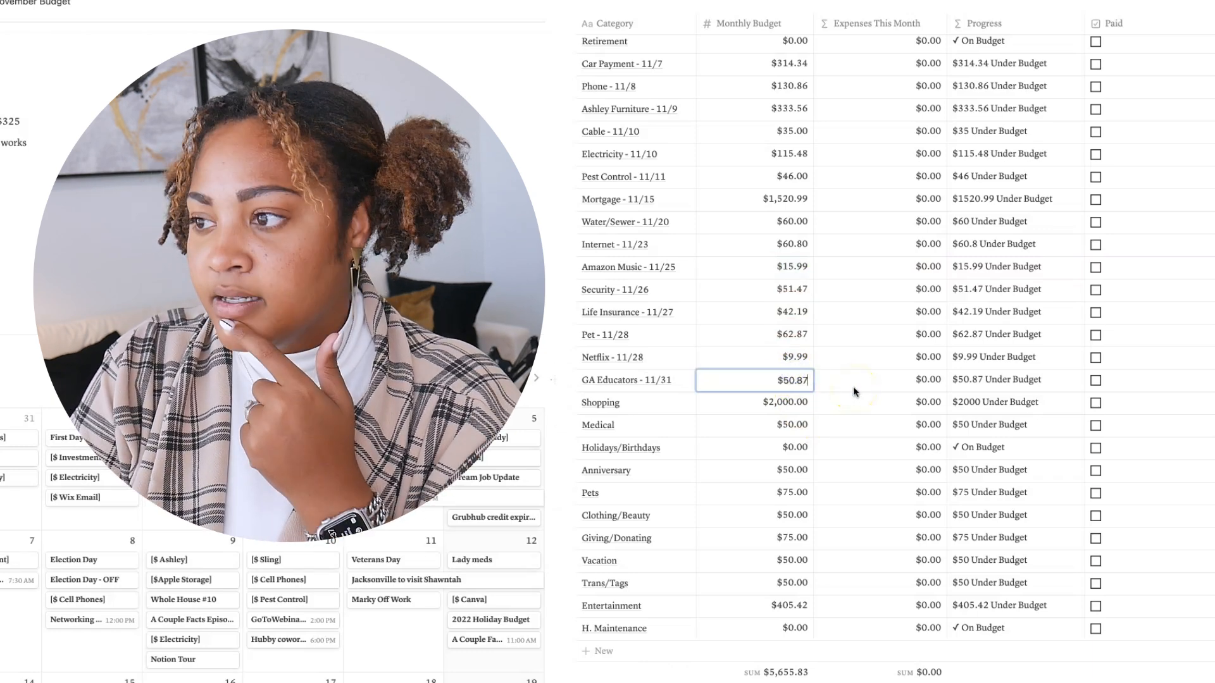
key(BackSpace)
key(BackSpace)
key(BackSpace)
key(BackSpace)
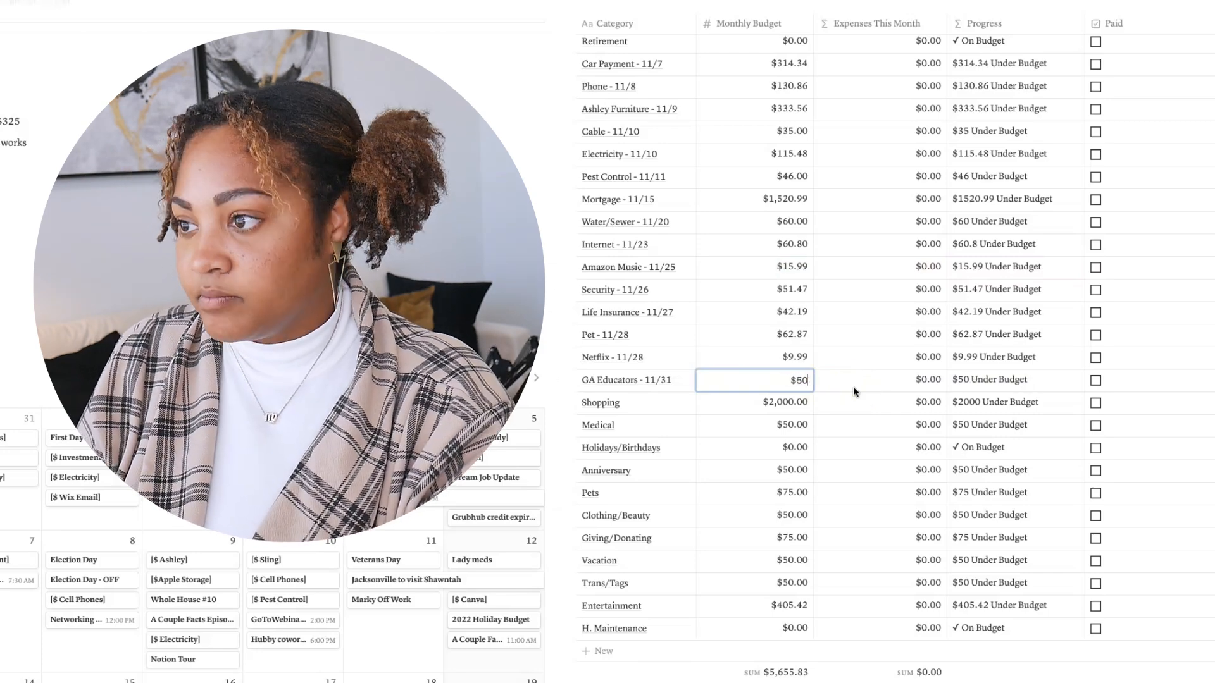
text(1.08)
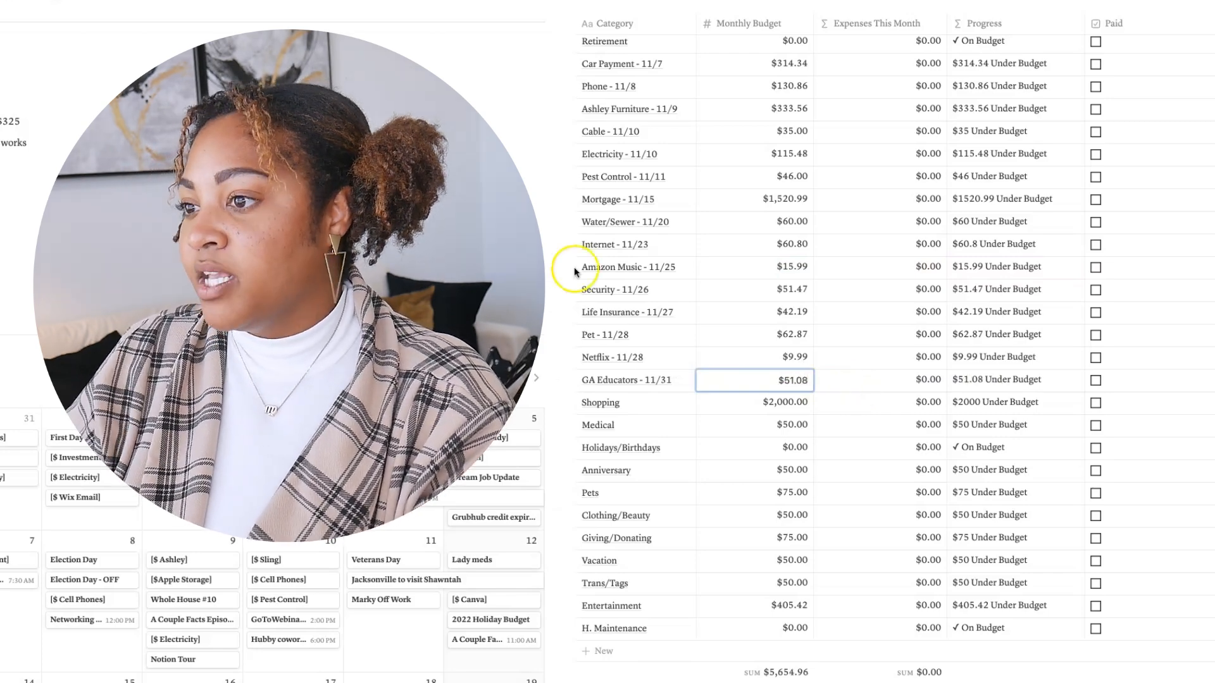
click(557, 9)
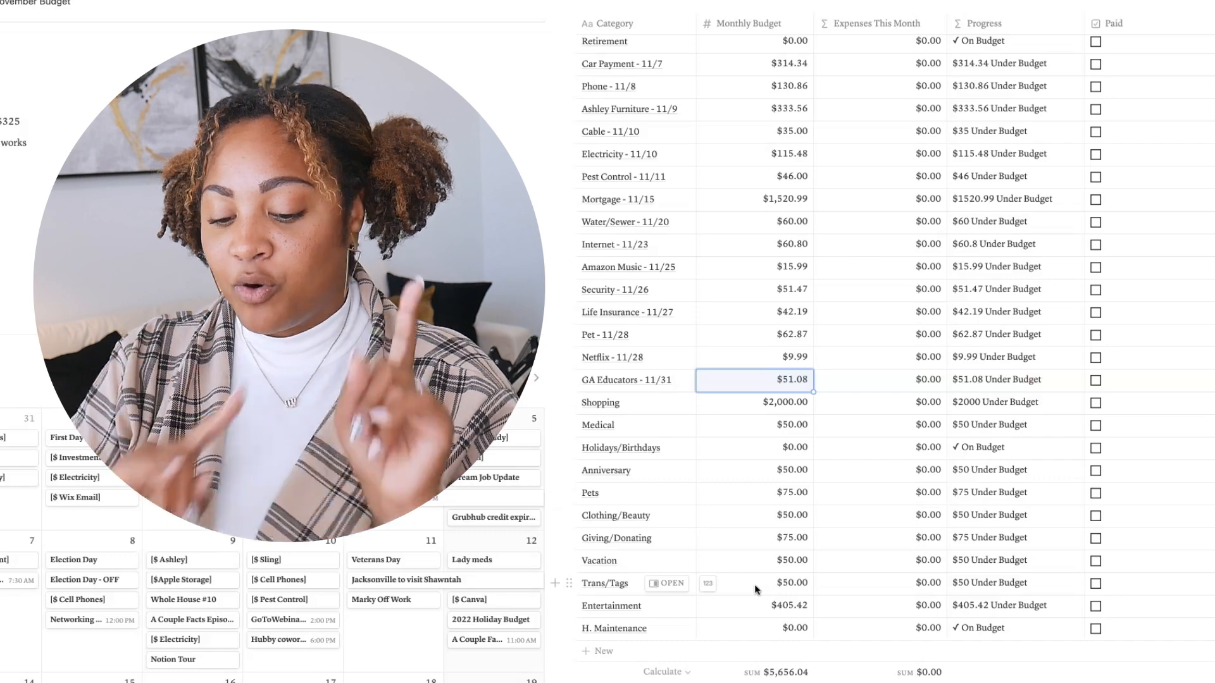
Set the Monthly Budget of the Holidays/Birthdays category to $100
click(788, 447)
drag(783, 447, 817, 451)
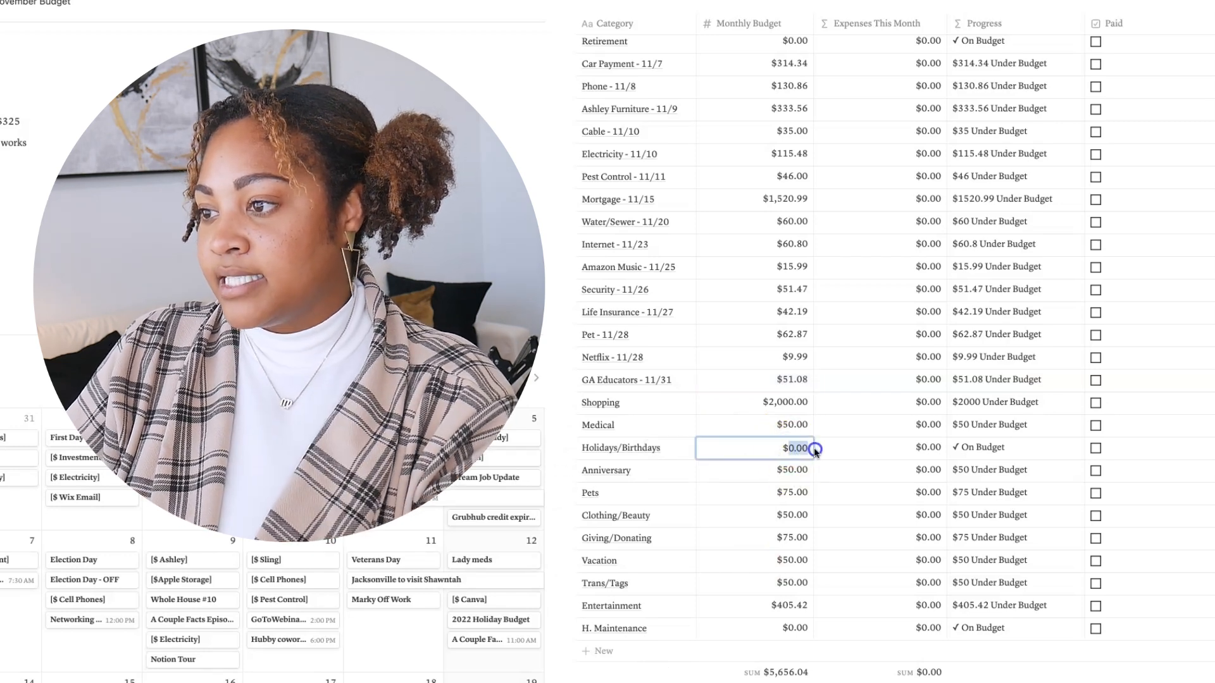
text(100)
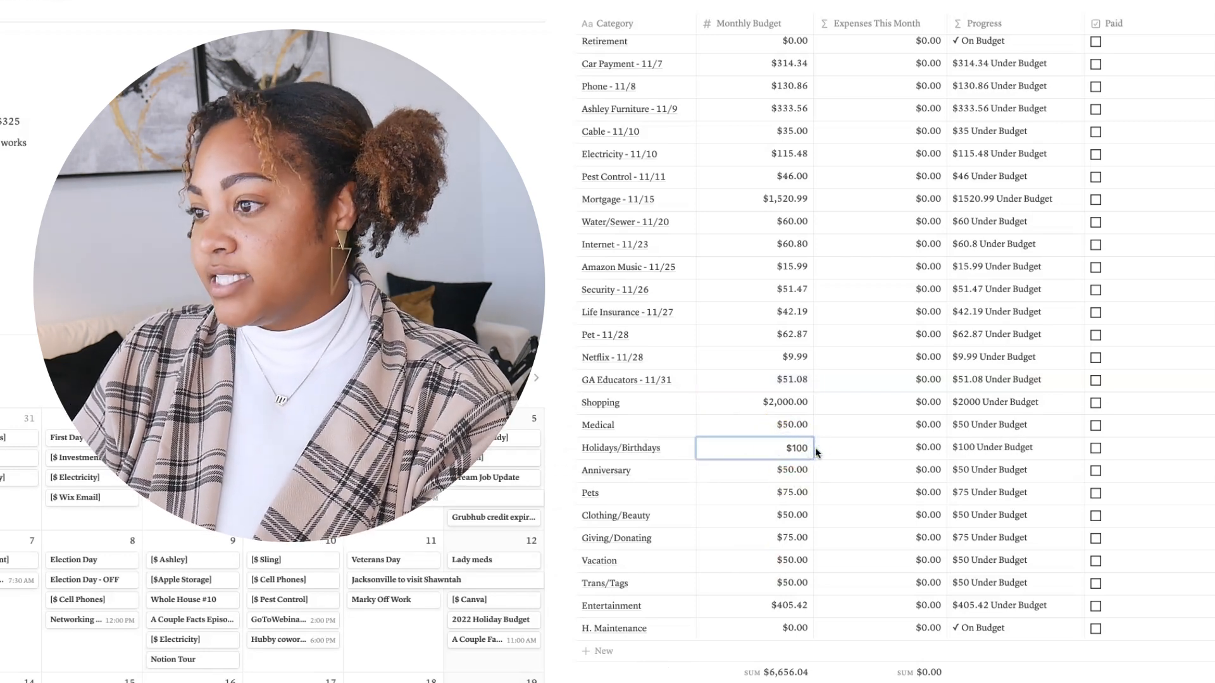
key(Return)
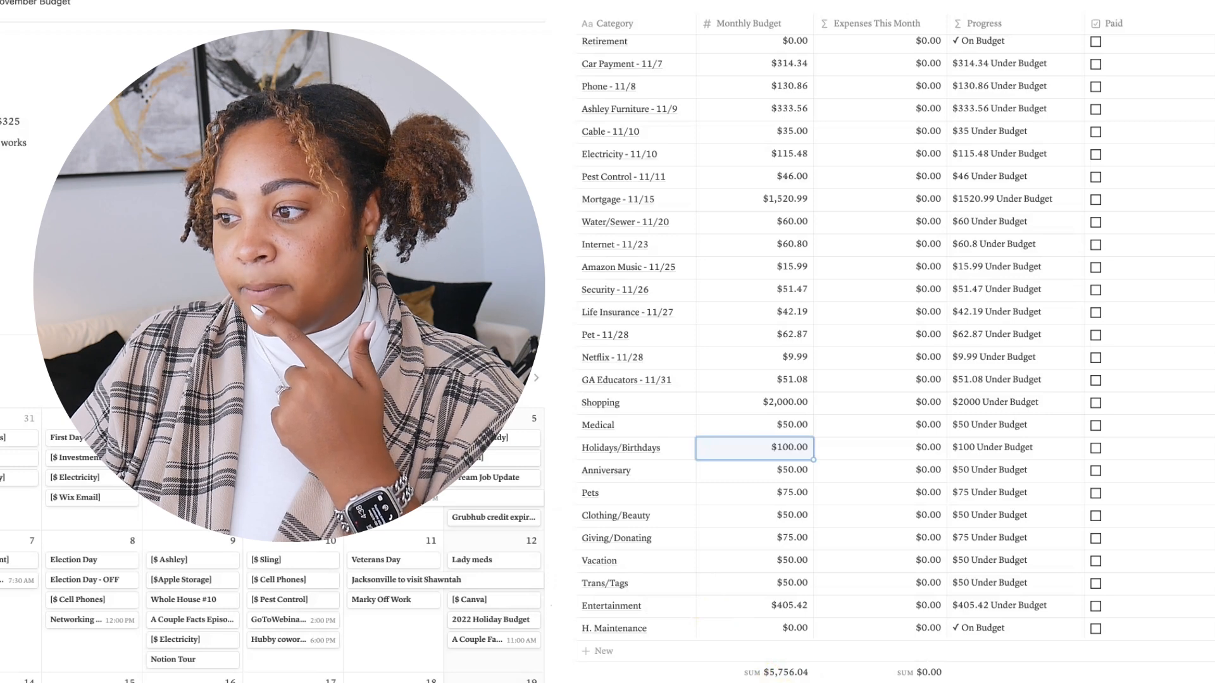
Set the Monthly Budget of Entertainment to $50 and that of H. Maintenance to $99.38
click(788, 606)
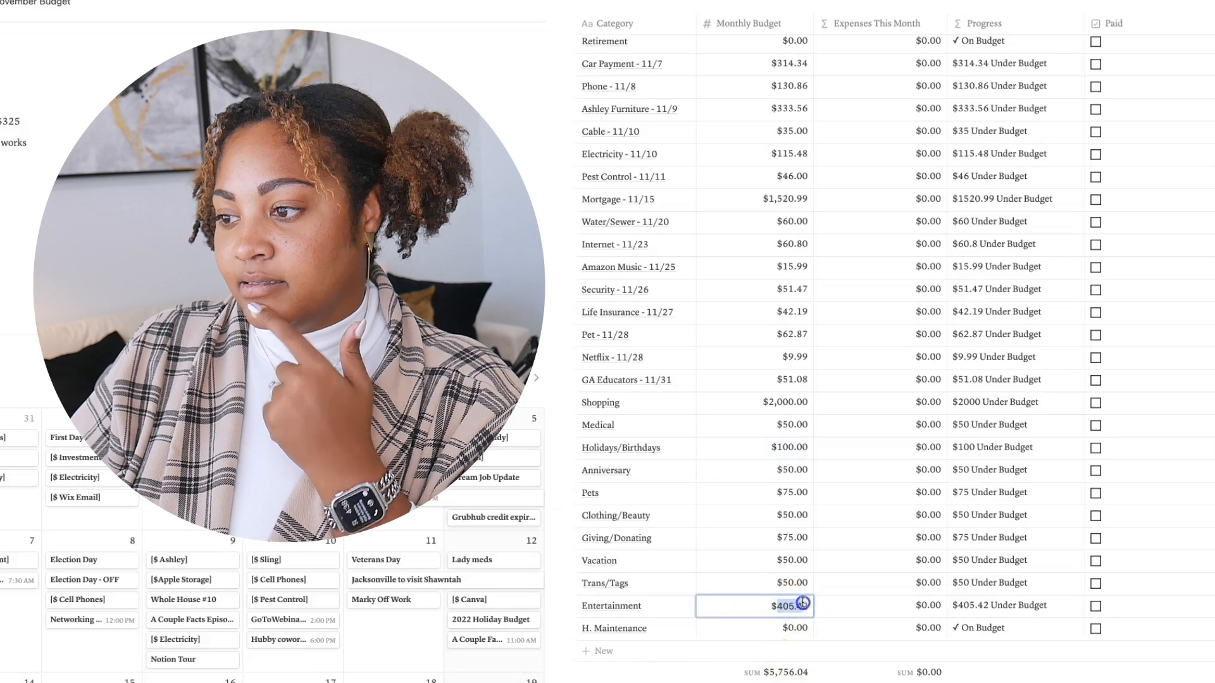
text(50)
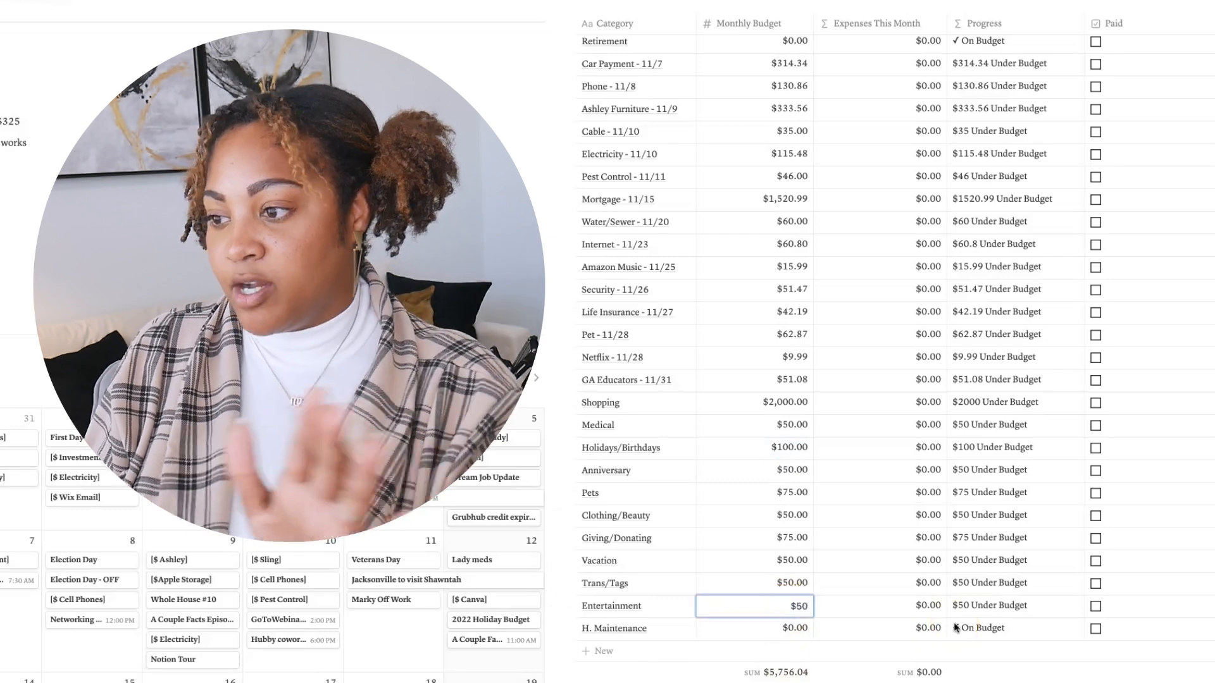
key(Return)
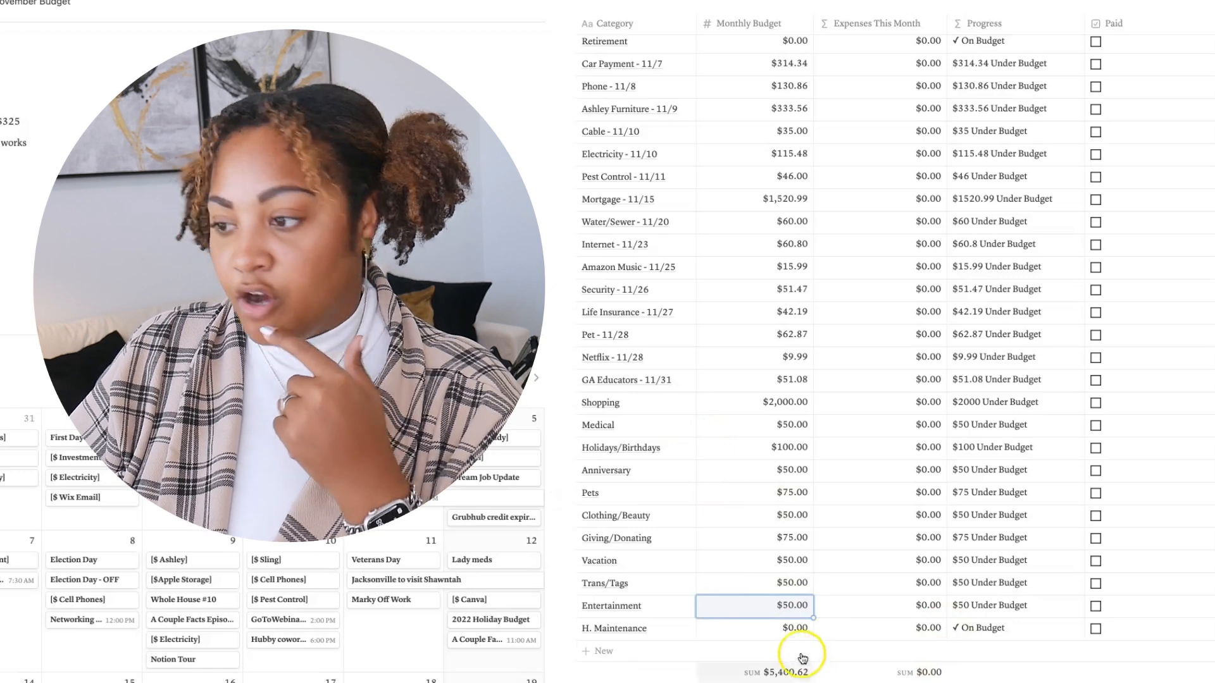
click(795, 629)
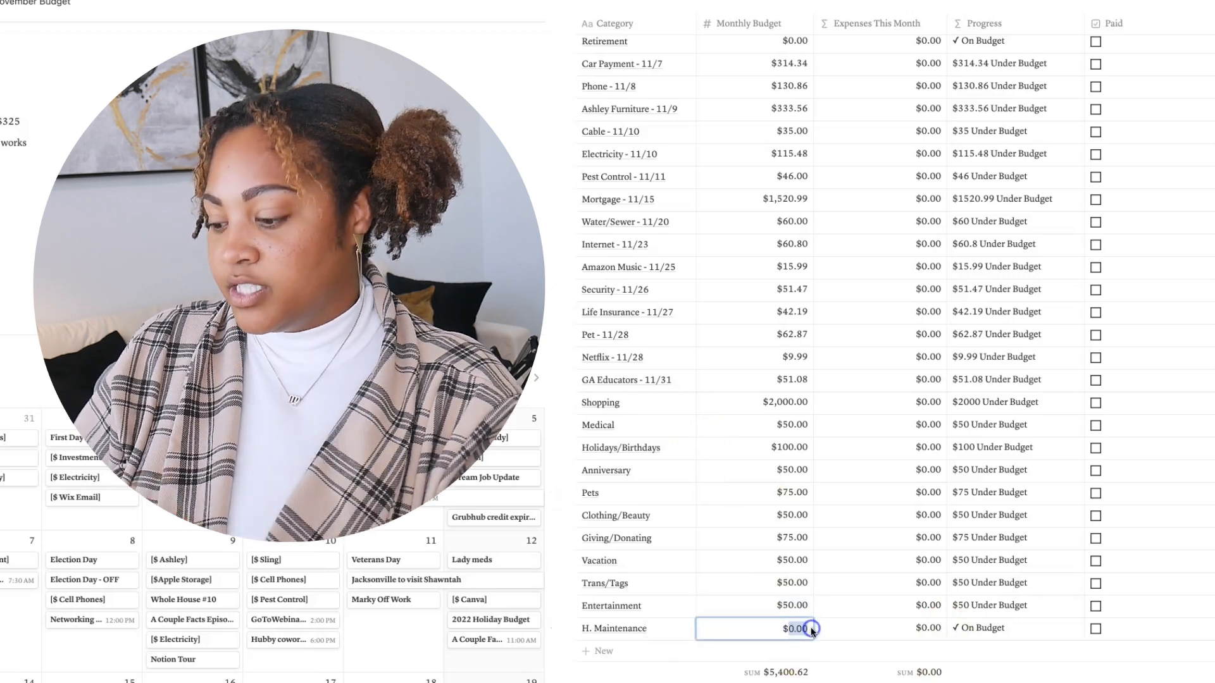
text(99.38)
key(Return)
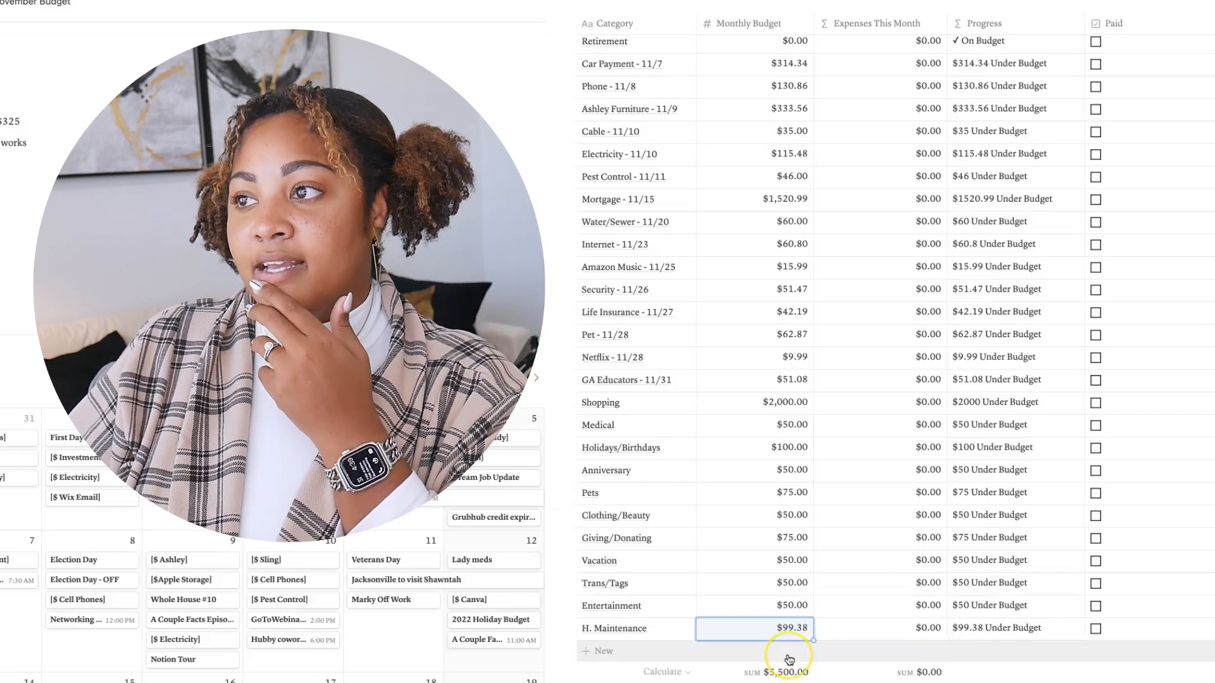
Review the Budget table, the November calendar, the income, expenses and savings sections, and the subscriptions table
scroll(787, 664, up, 2)
scroll(787, 660, down, 1)
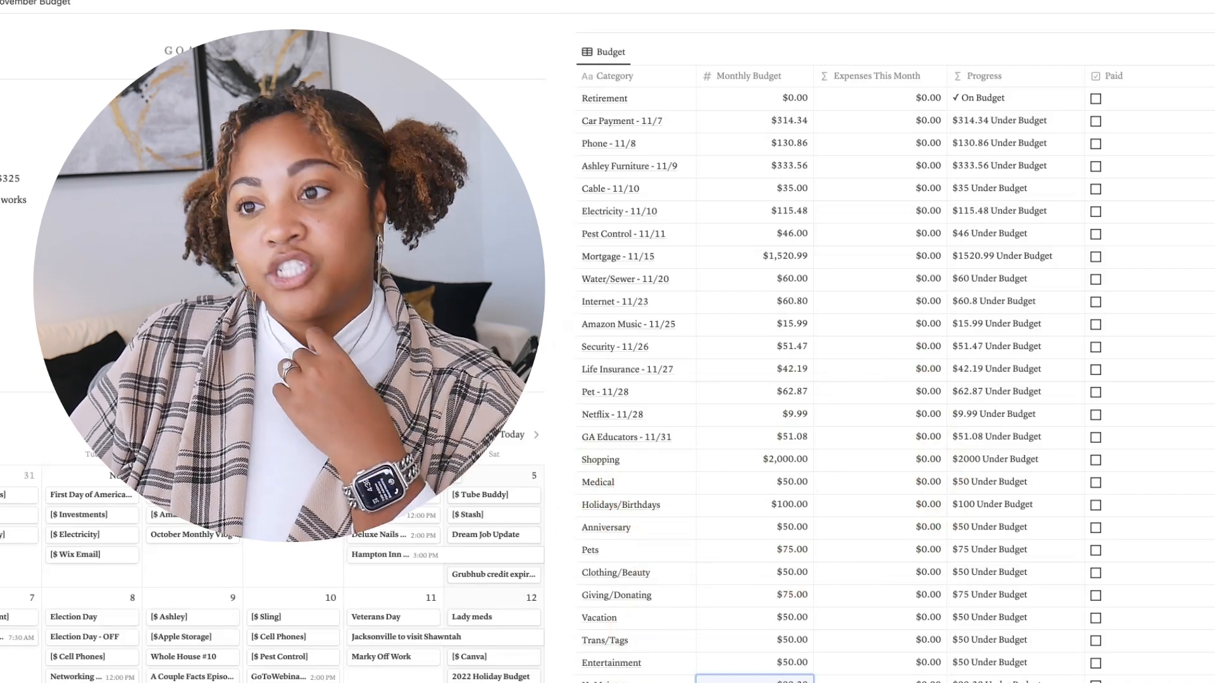
scroll(774, 681, down, 10)
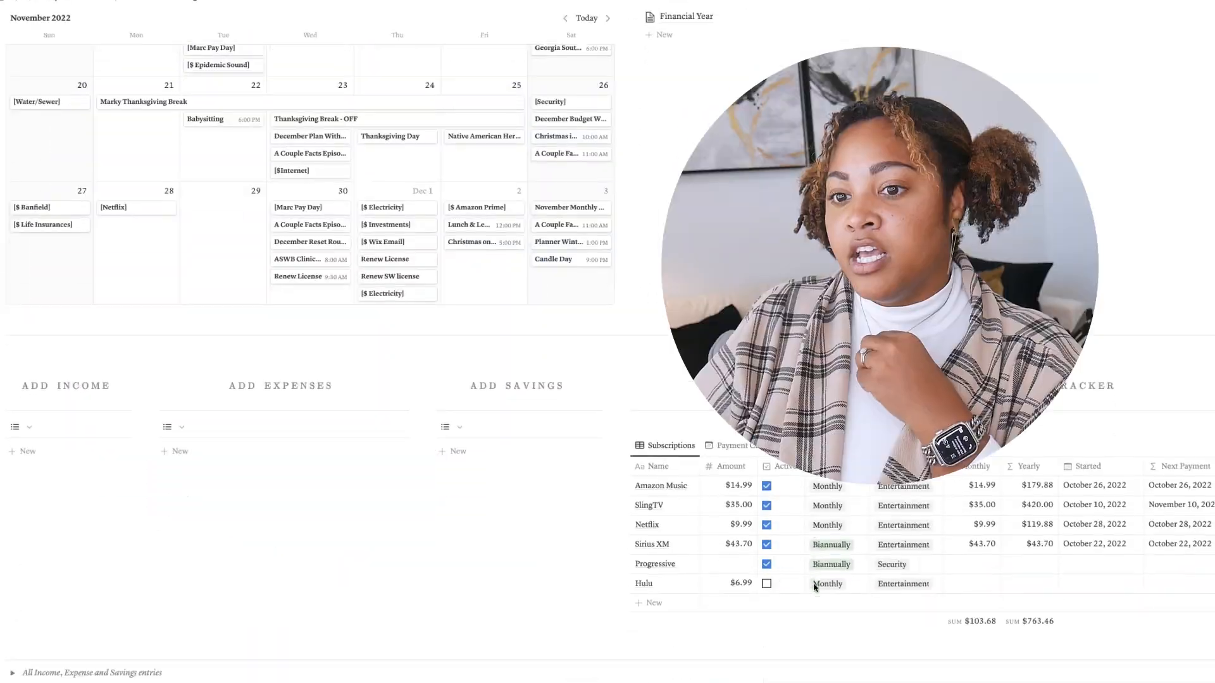
scroll(814, 587, down, 2)
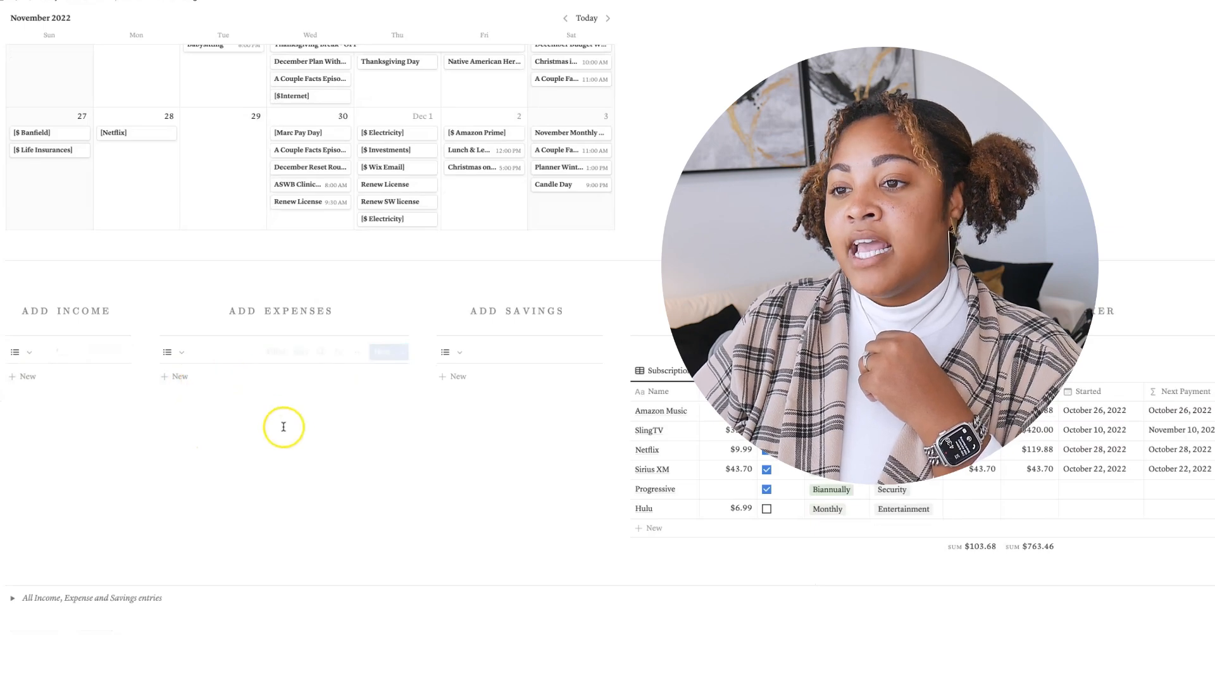
scroll(284, 427, up, 7)
scroll(284, 427, up, 3)
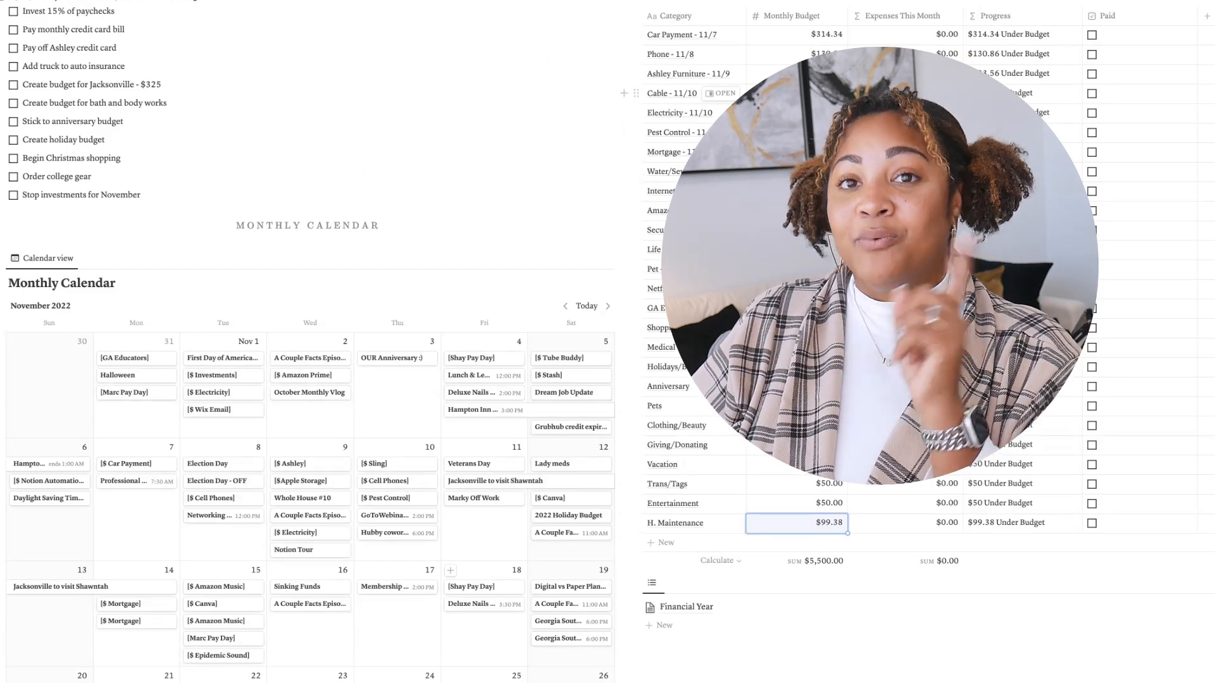
scroll(310, 342, down, 9)
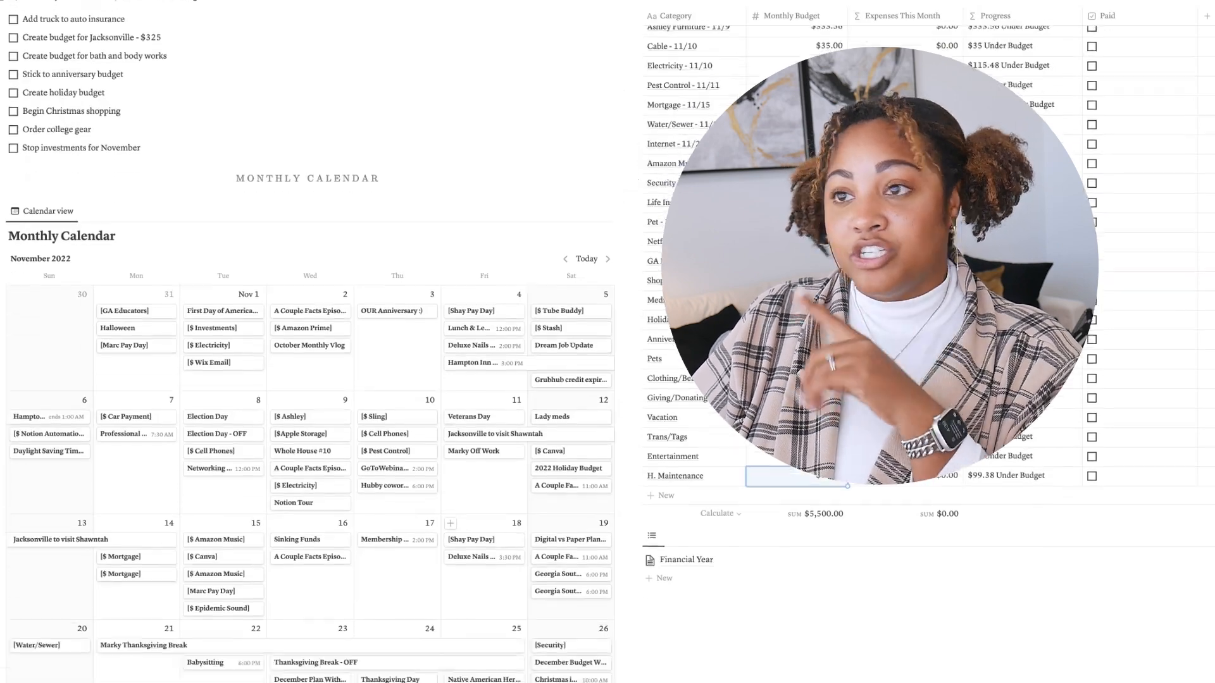
scroll(292, 407, down, 1)
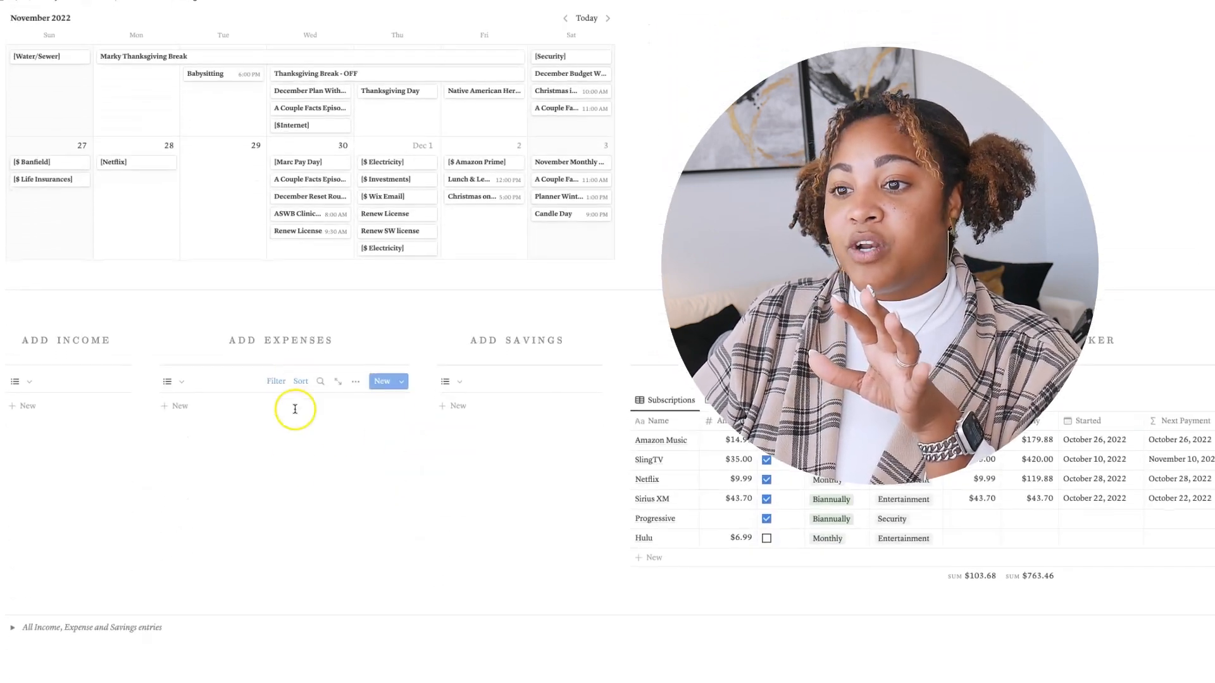
Examine the Budget table's Monthly Budget, Expenses This Month, Progress and Paid columns alongside the November calendar
scroll(636, 403, up, 6)
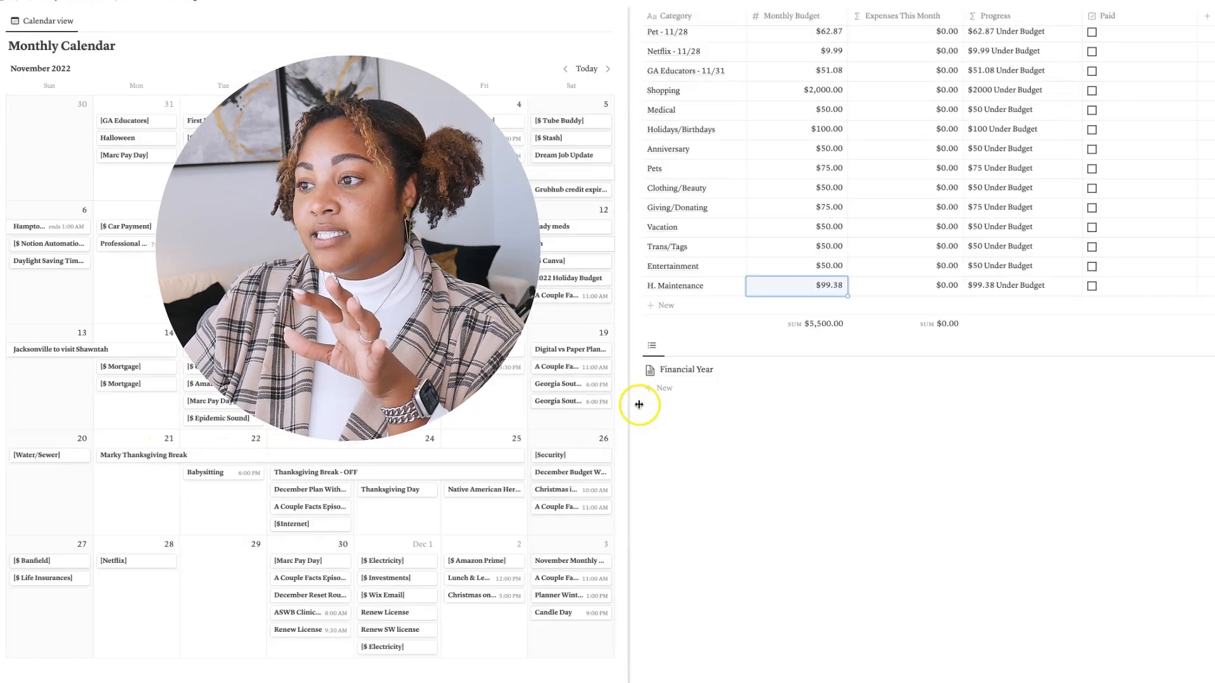
scroll(306, 651, down, 3)
scroll(272, 665, up, 1)
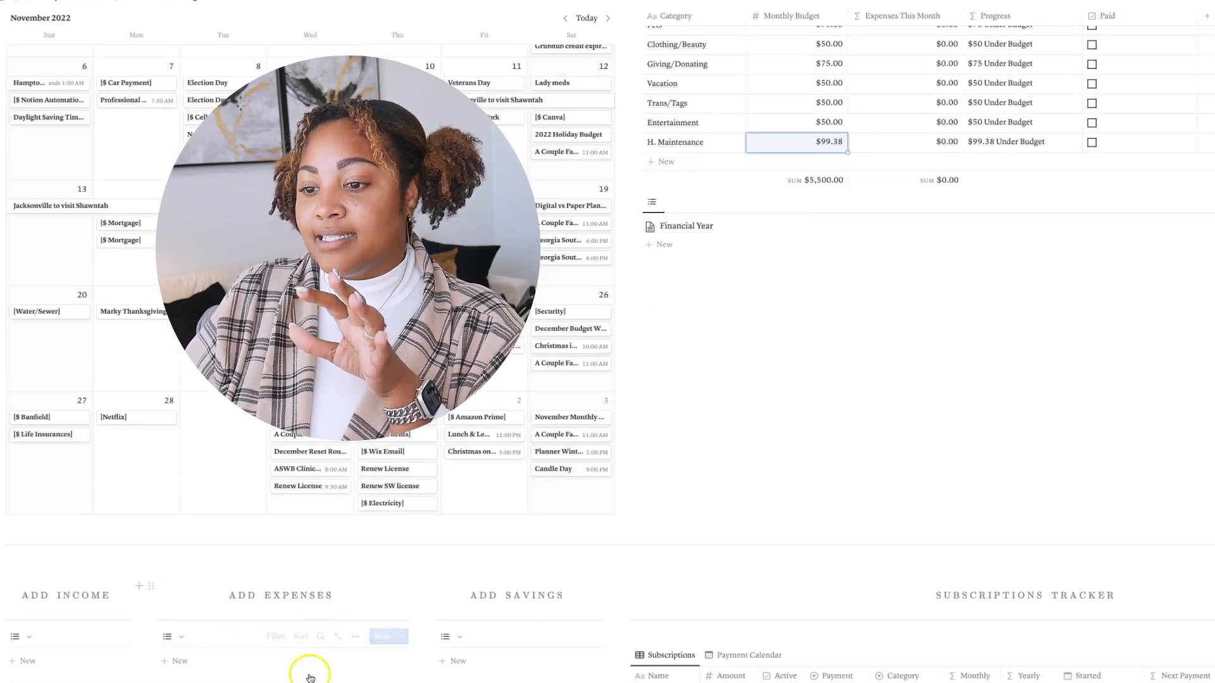
scroll(936, 113, up, 1)
scroll(937, 113, up, 7)
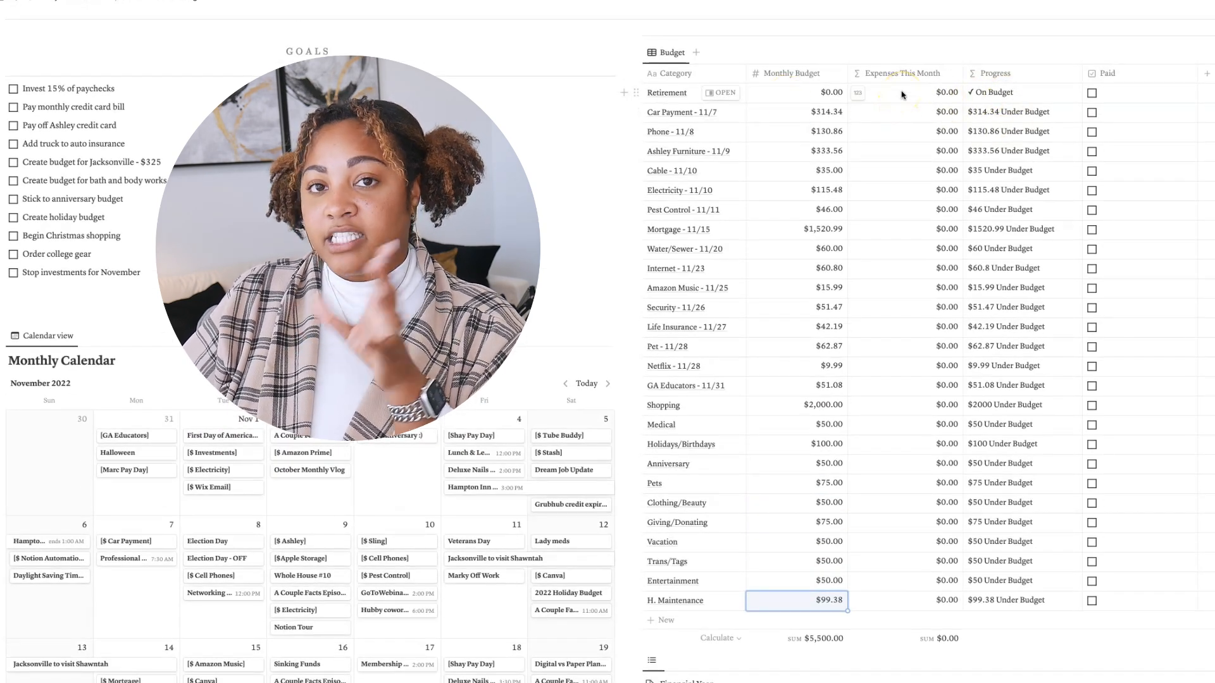
click(947, 217)
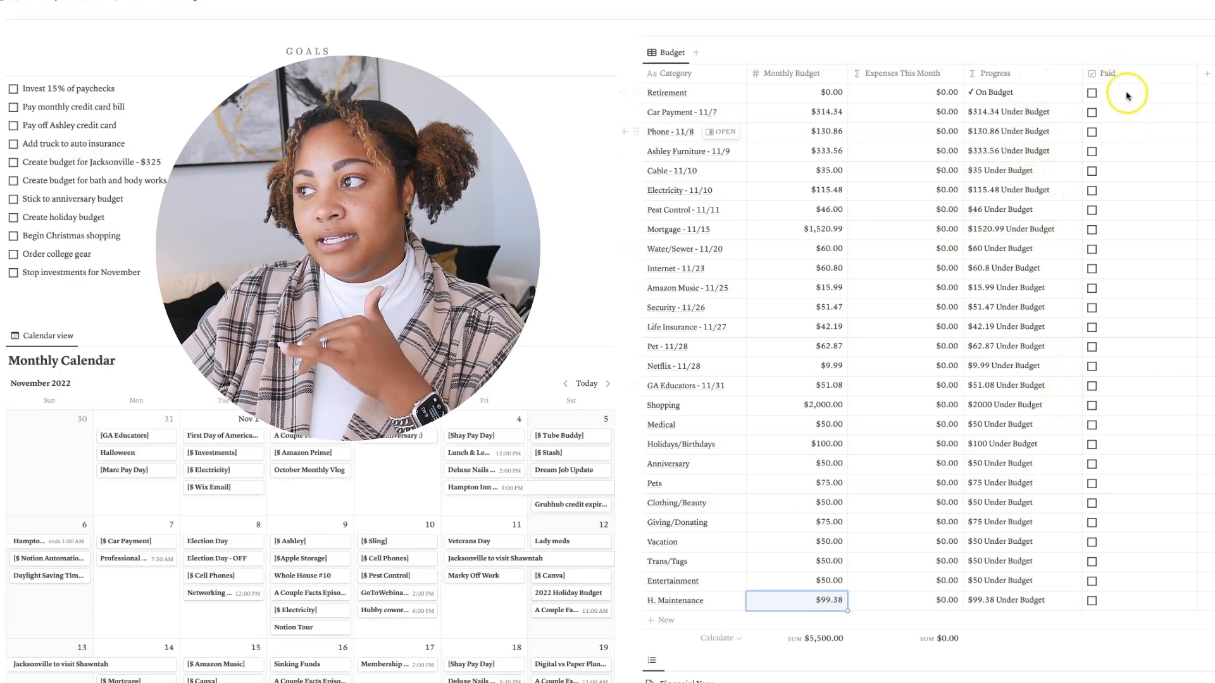
scroll(984, 303, down, 1)
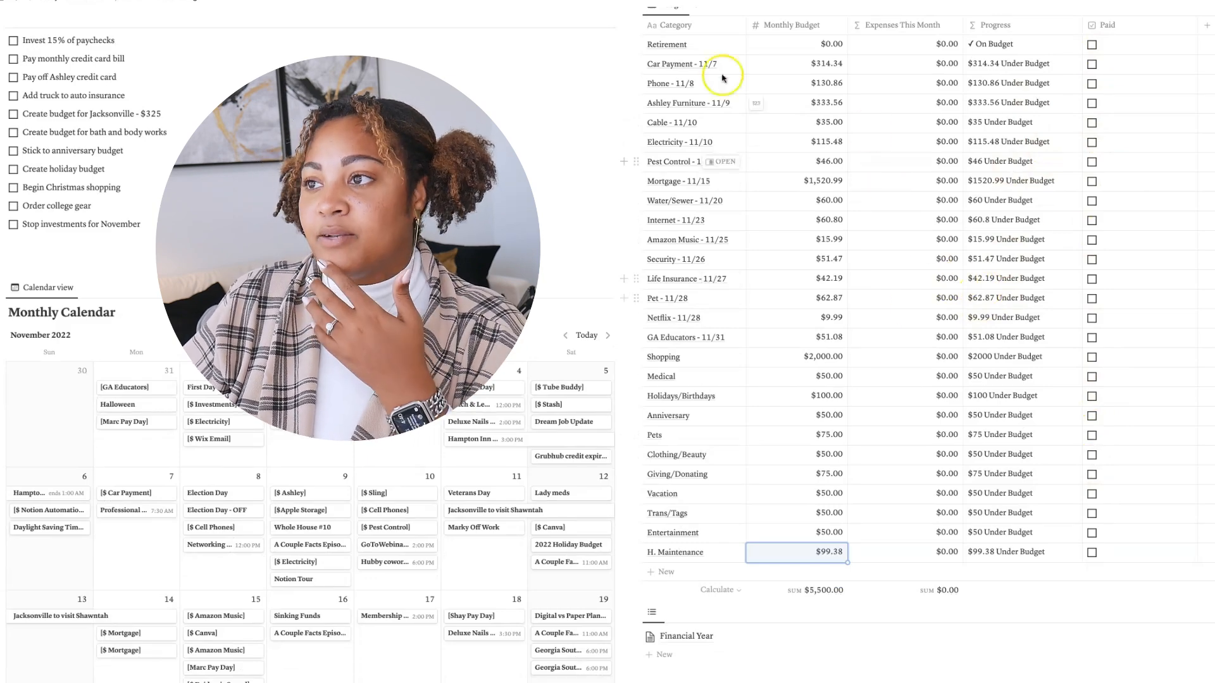
scroll(873, 249, down, 10)
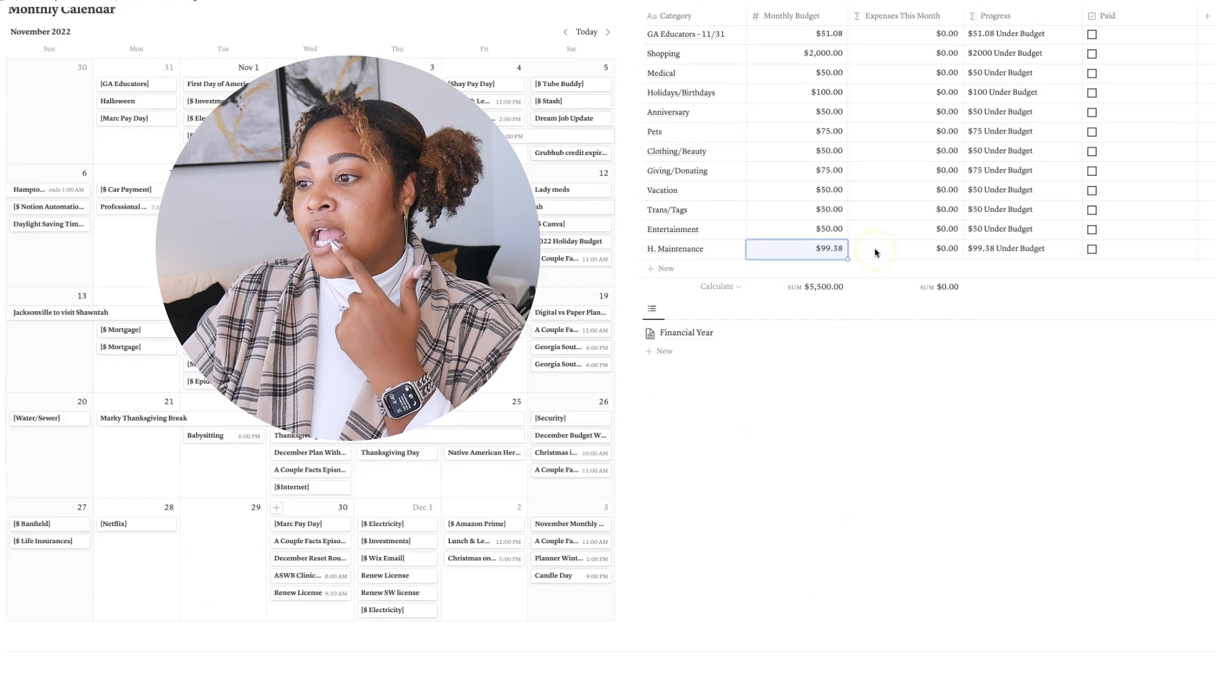
Review the Subscriptions Tracker's amounts, active status and payment dates, and compare them with the Budget table's categories
scroll(873, 250, down, 3)
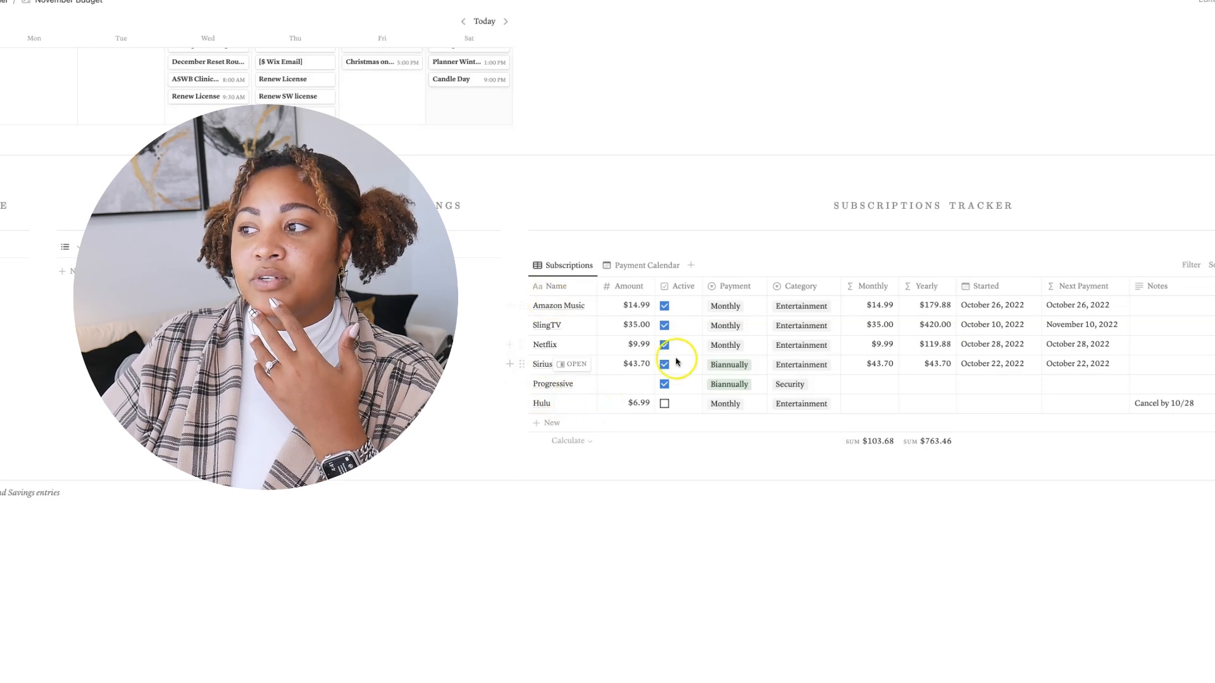
scroll(750, 349, up, 5)
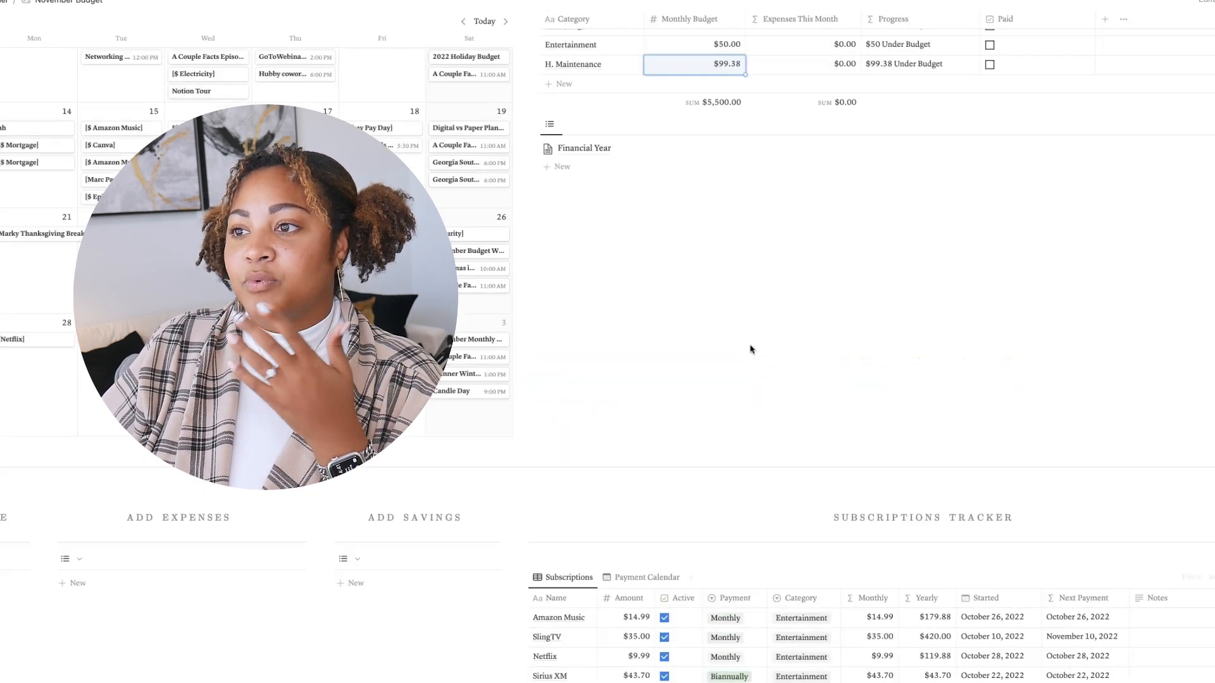
scroll(751, 349, up, 1)
scroll(750, 348, down, 5)
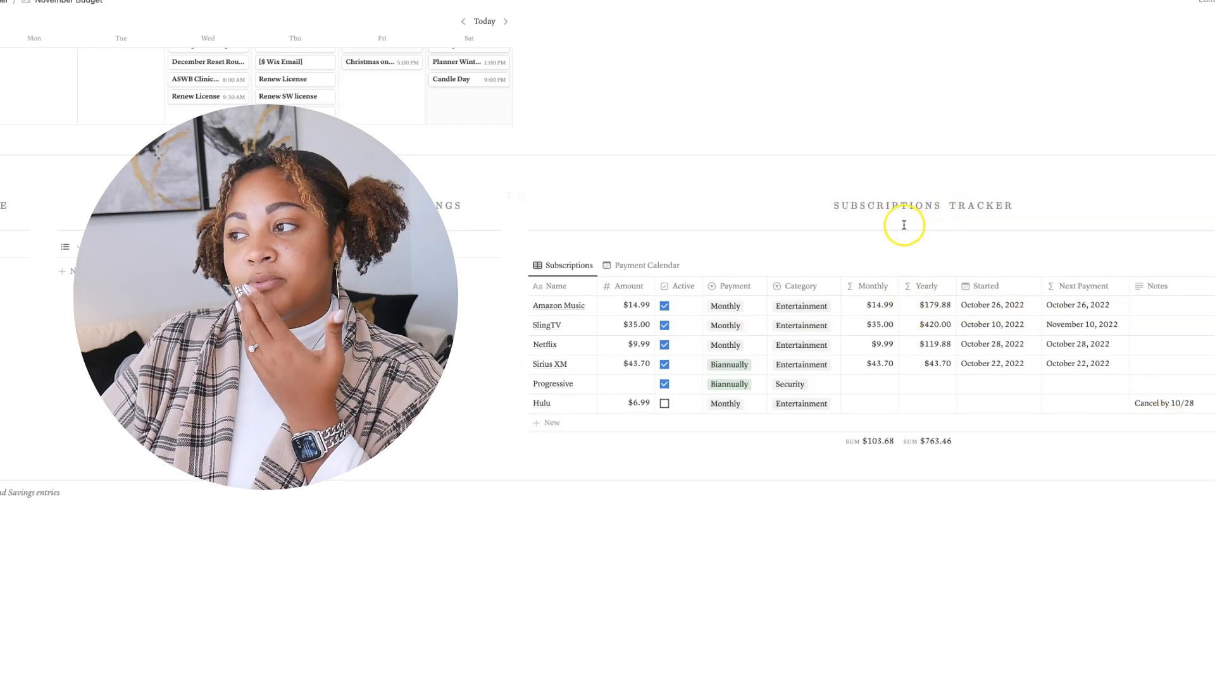
scroll(914, 225, up, 5)
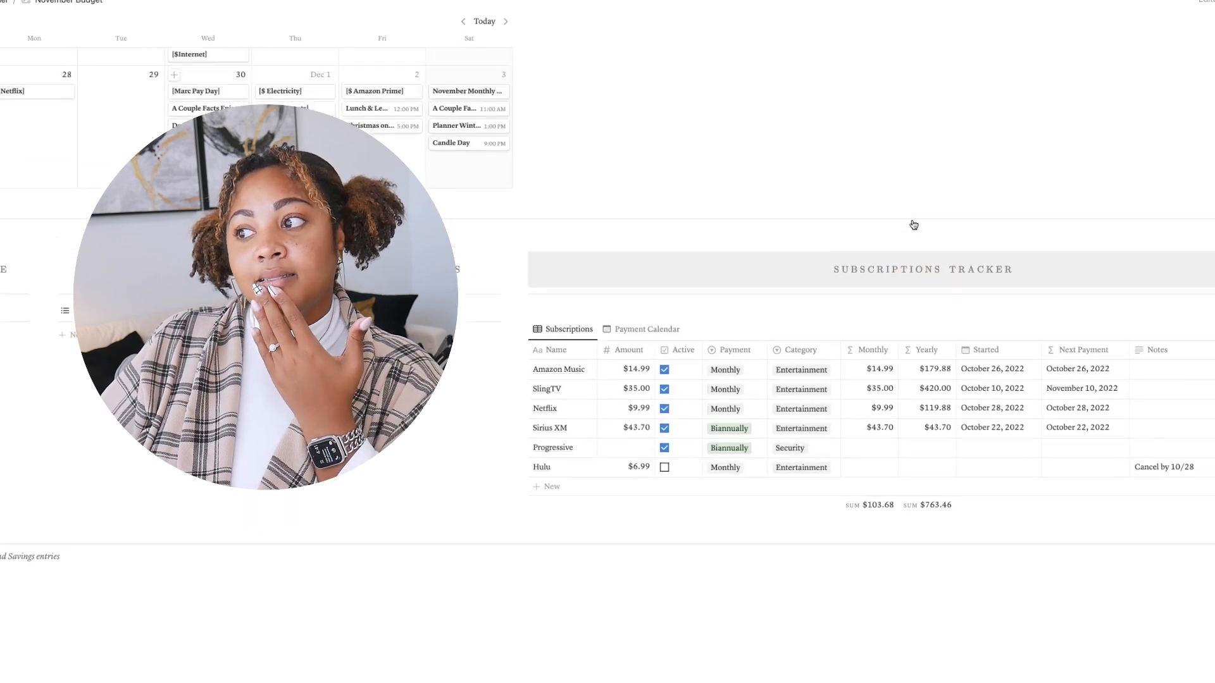
scroll(913, 225, up, 7)
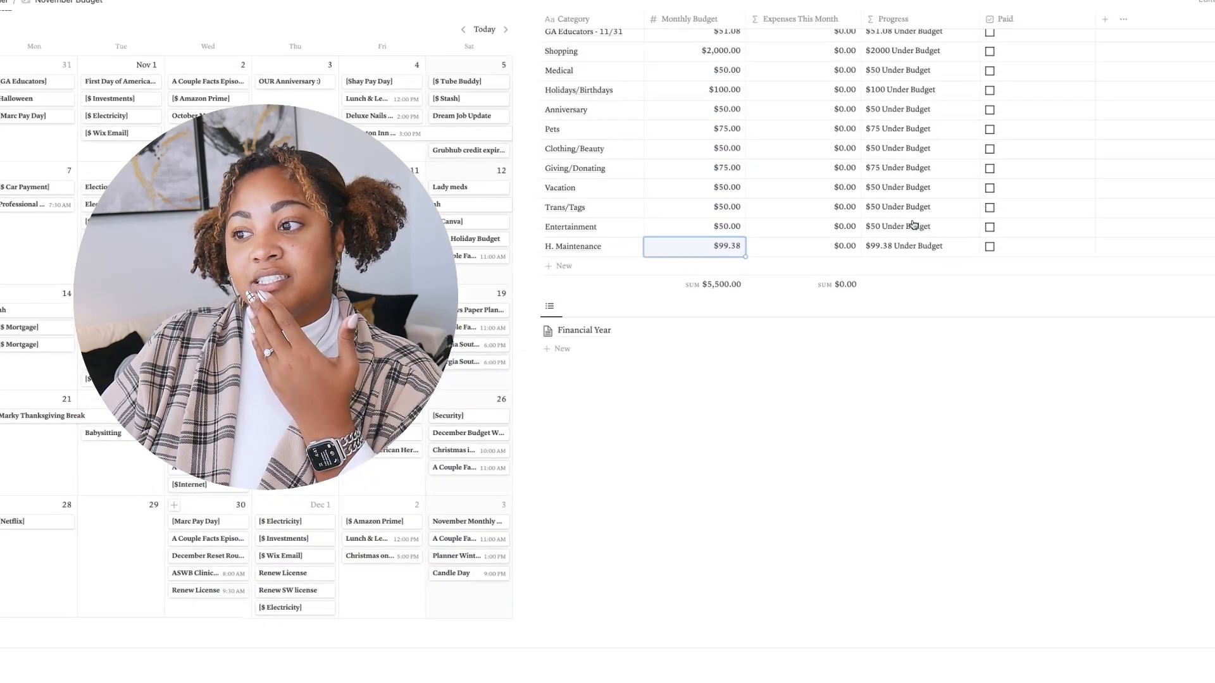
scroll(914, 224, down, 6)
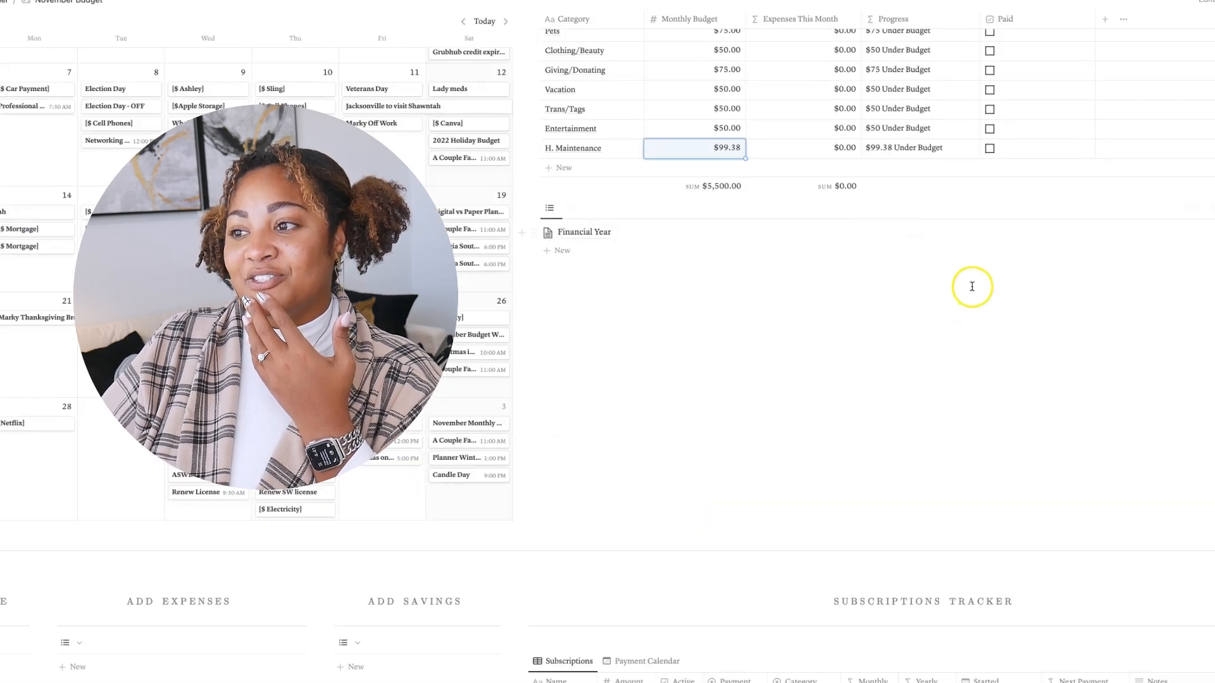
scroll(972, 286, up, 8)
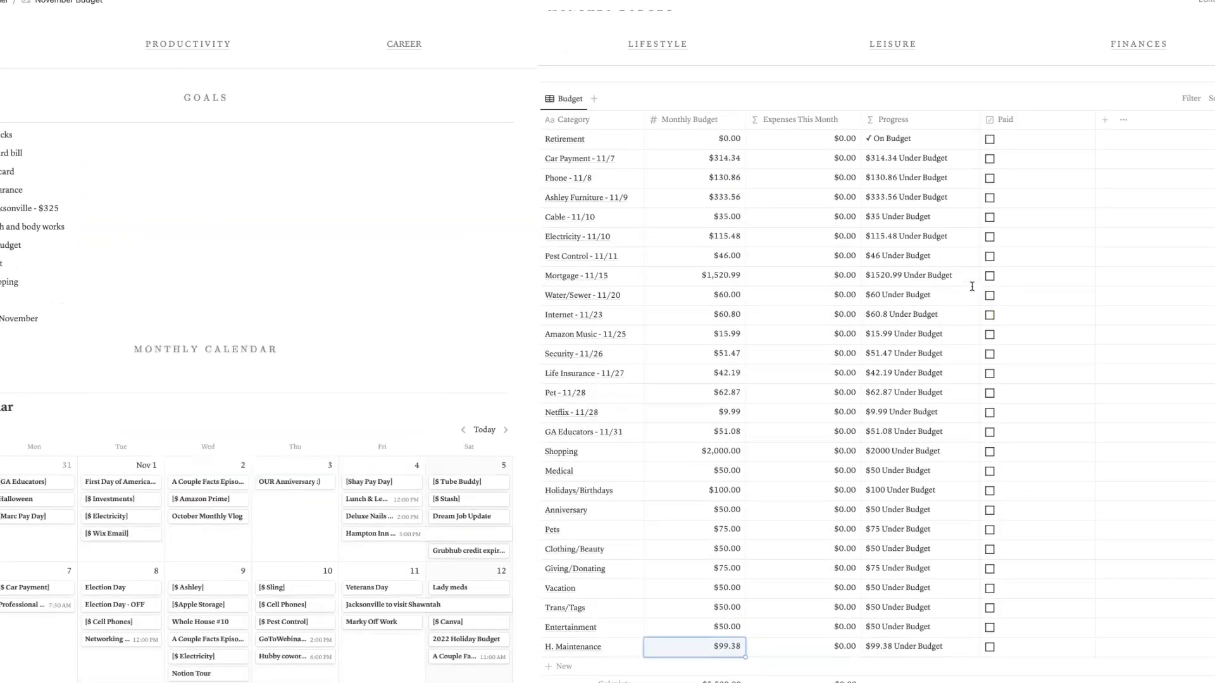